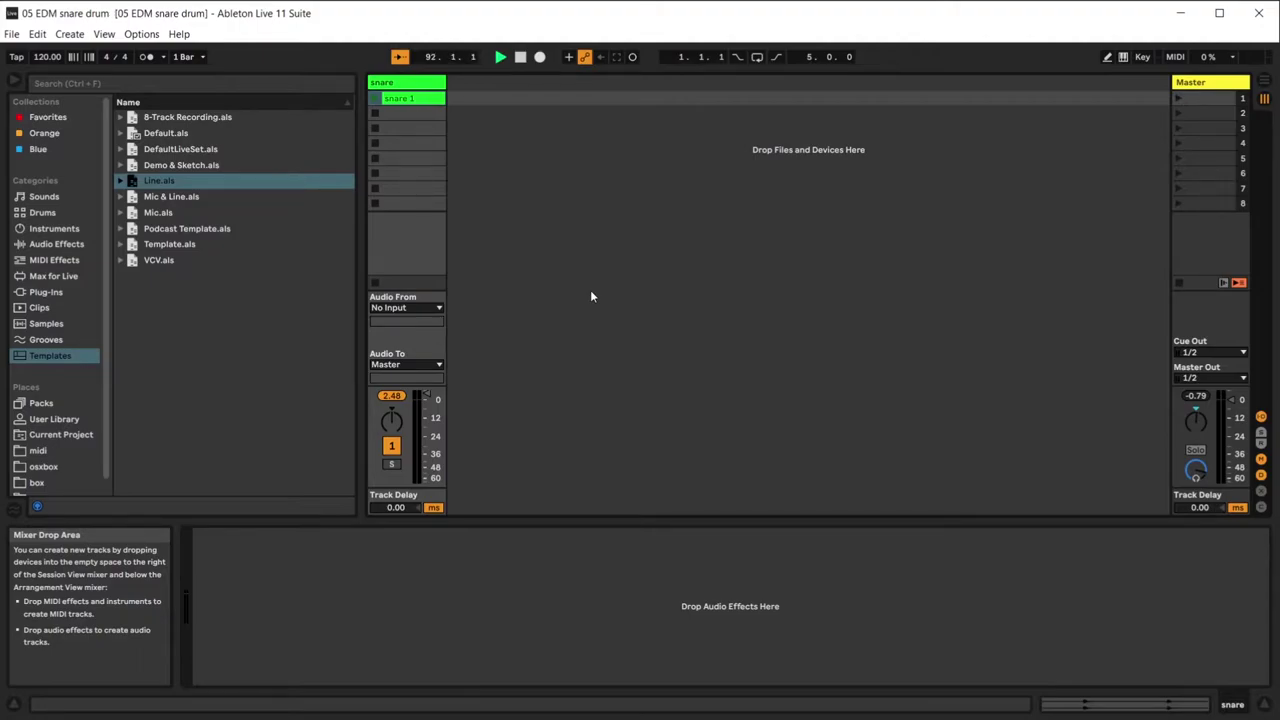
Play the snare 1 clip, inspect its waveform, and return to the snare track's device chain.
click(374, 98)
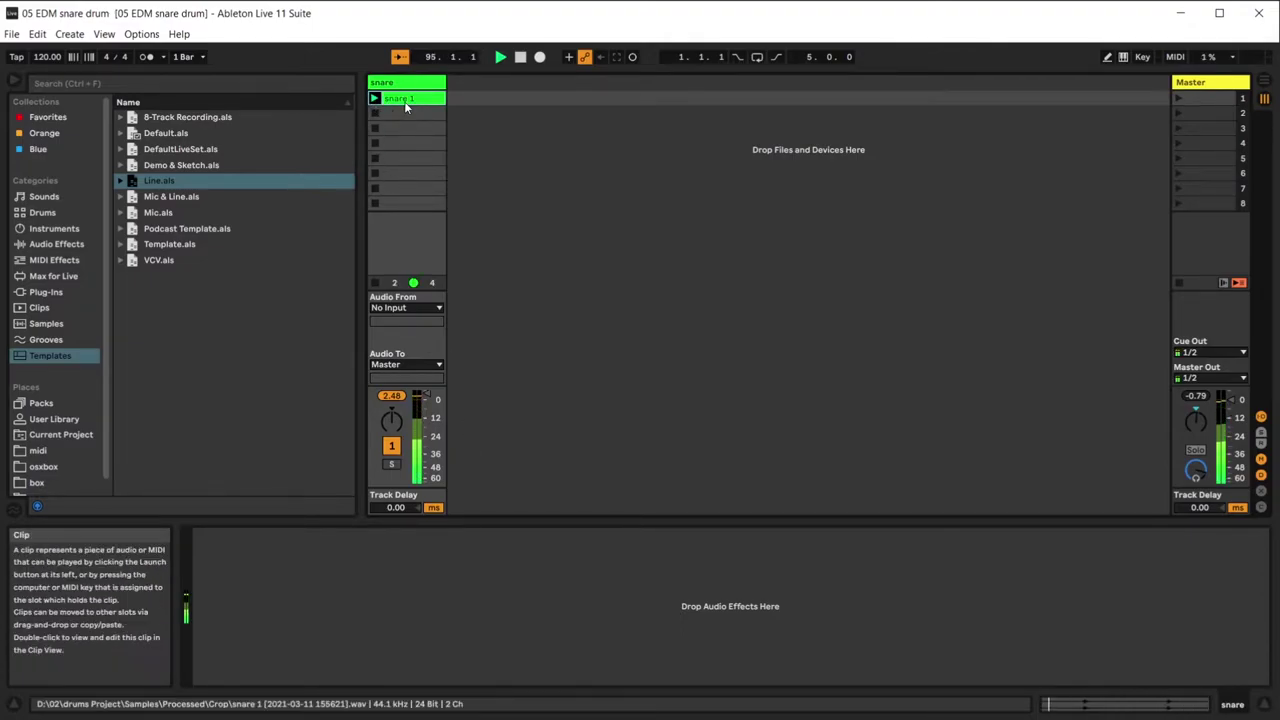
double_click(404, 101)
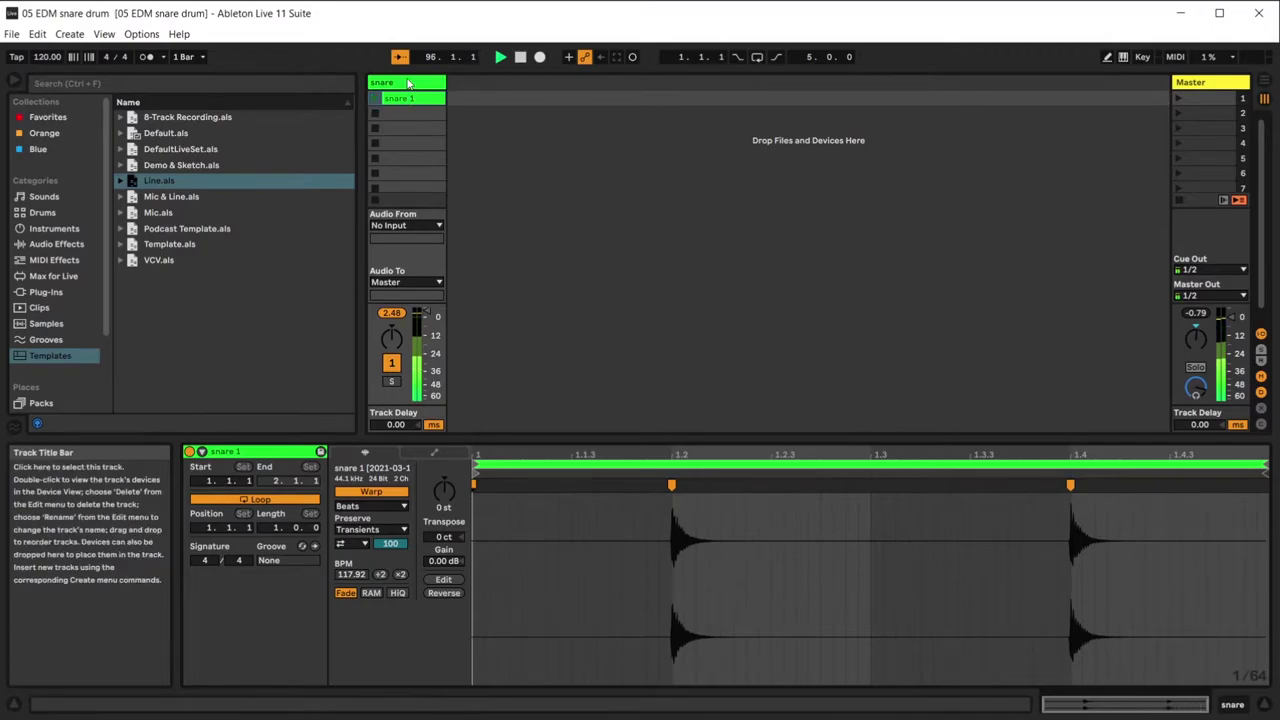
double_click(407, 84)
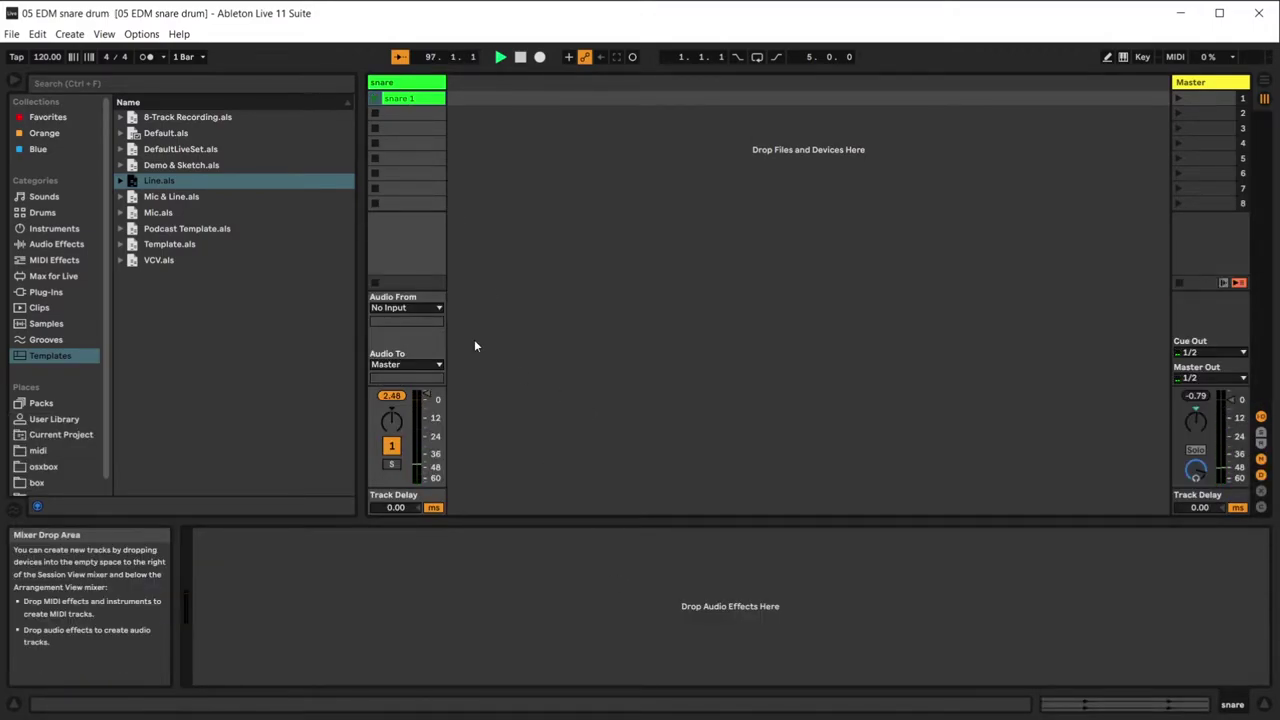
Add an EQ Eight from the EQ & Filters audio effects to the snare track.
click(56, 244)
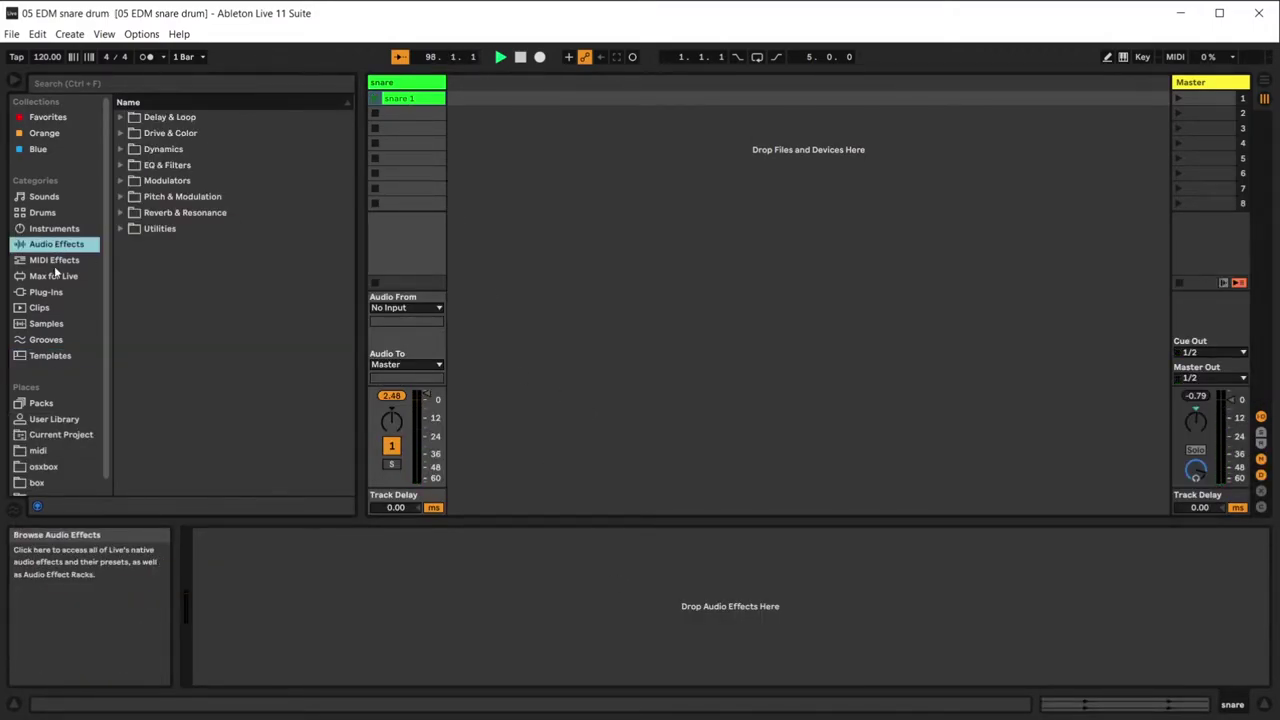
click(121, 165)
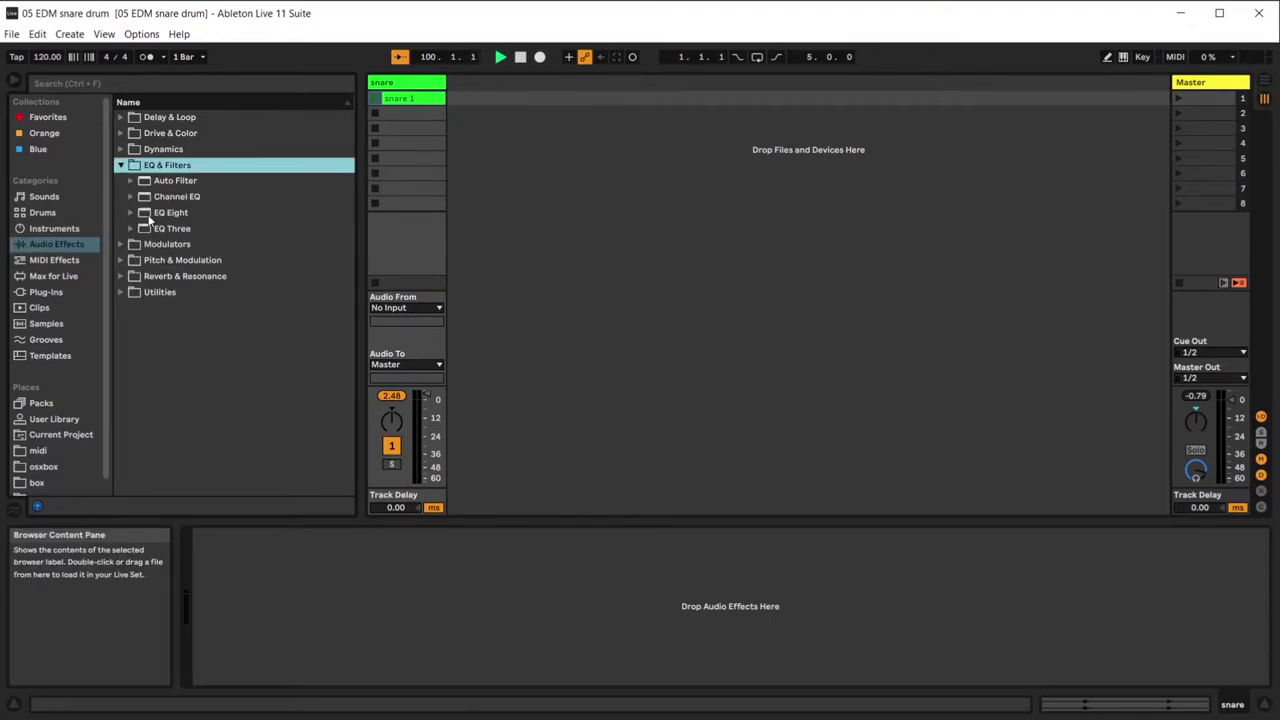
double_click(148, 218)
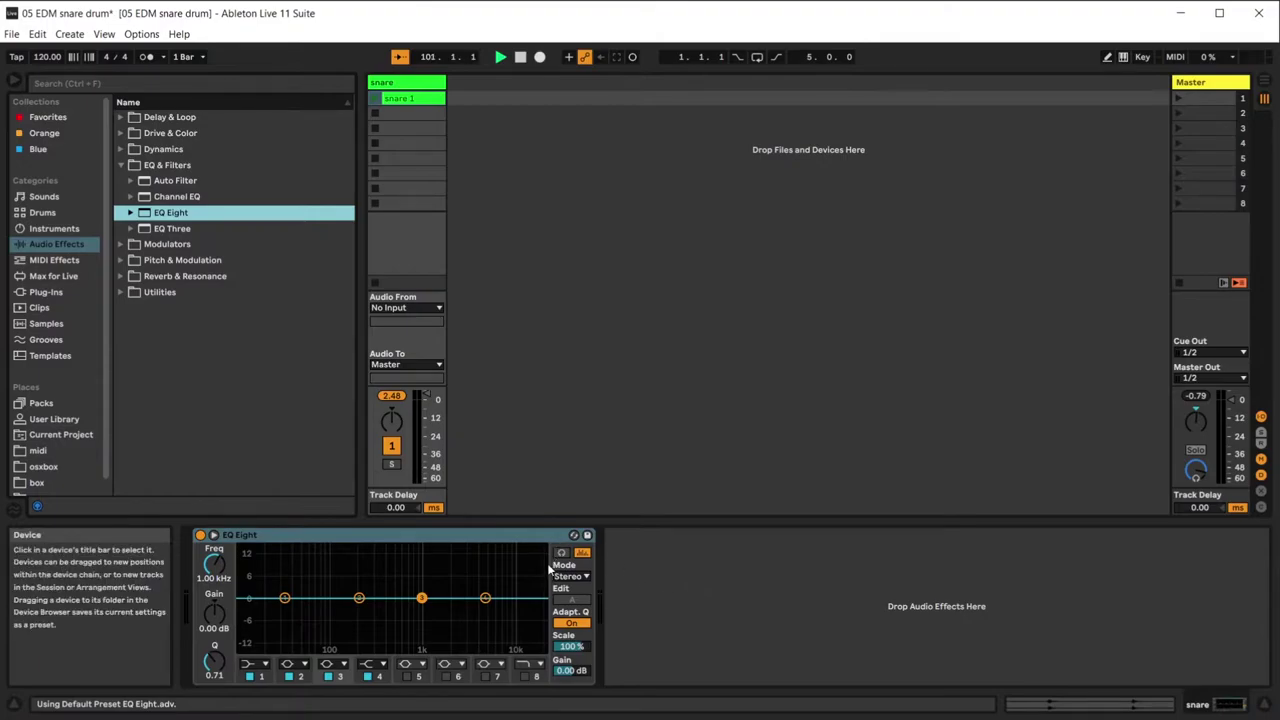
click(364, 539)
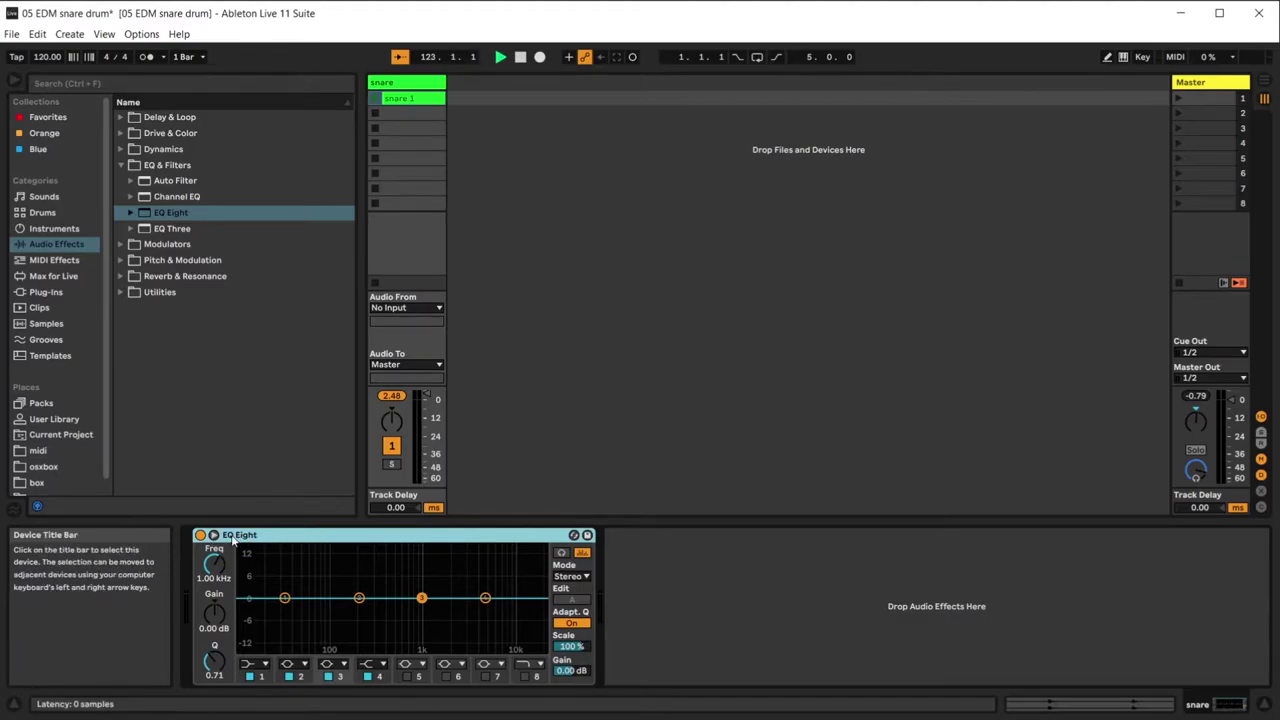
Make band 1 of the EQ Eight a low cut filter with its frequency at 20 Hz.
click(265, 666)
click(249, 678)
click(250, 676)
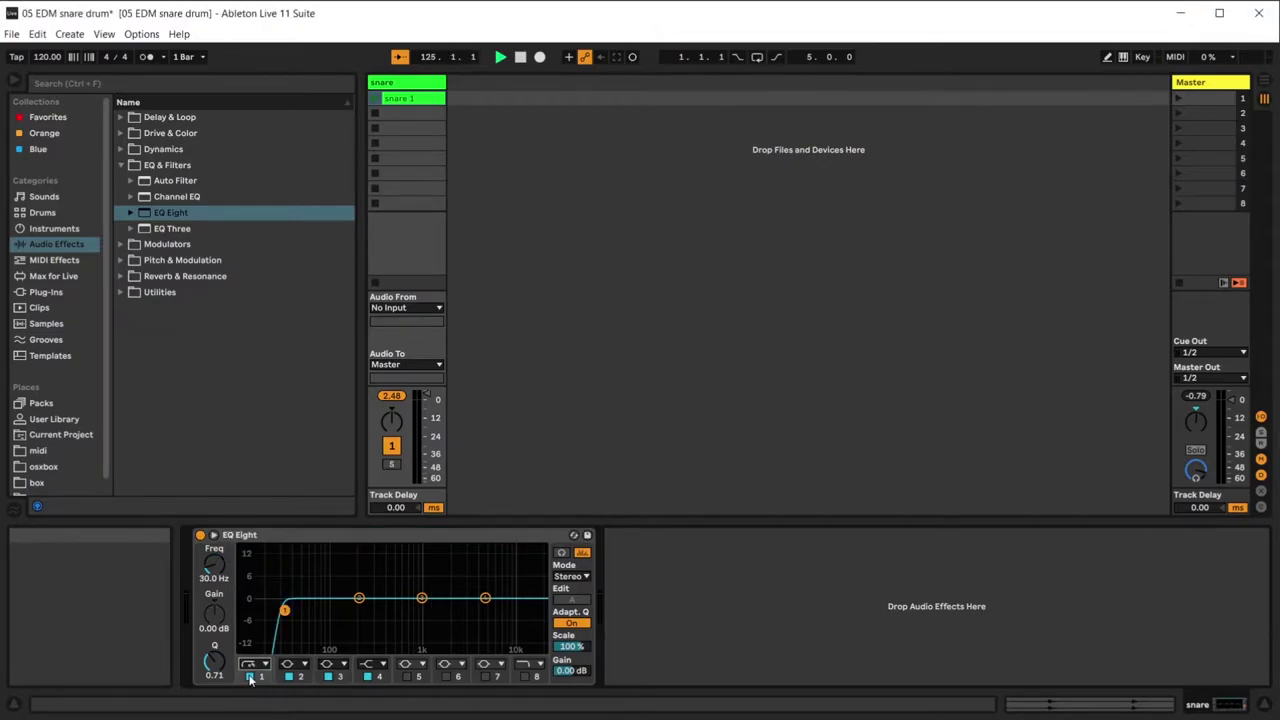
click(216, 580)
text(20)
key(Return)
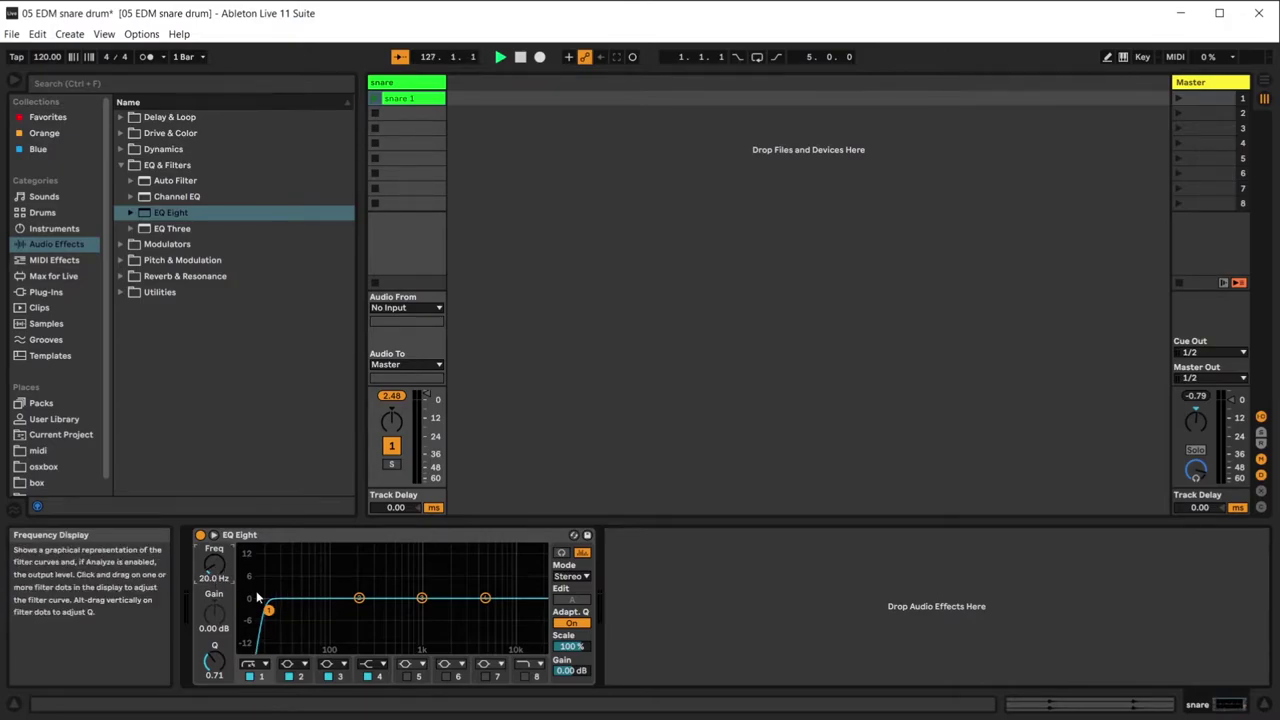
Enable the high cut filter on band 8 and set its frequency to 22 kHz.
click(525, 678)
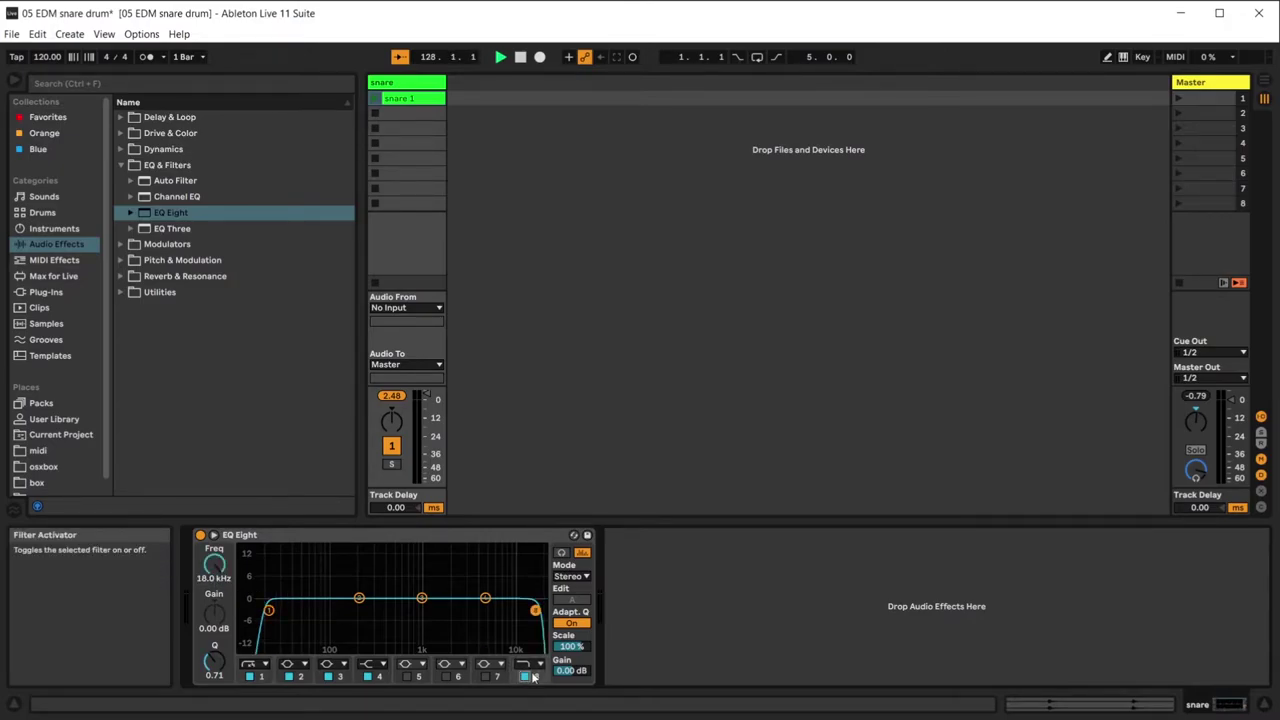
click(206, 580)
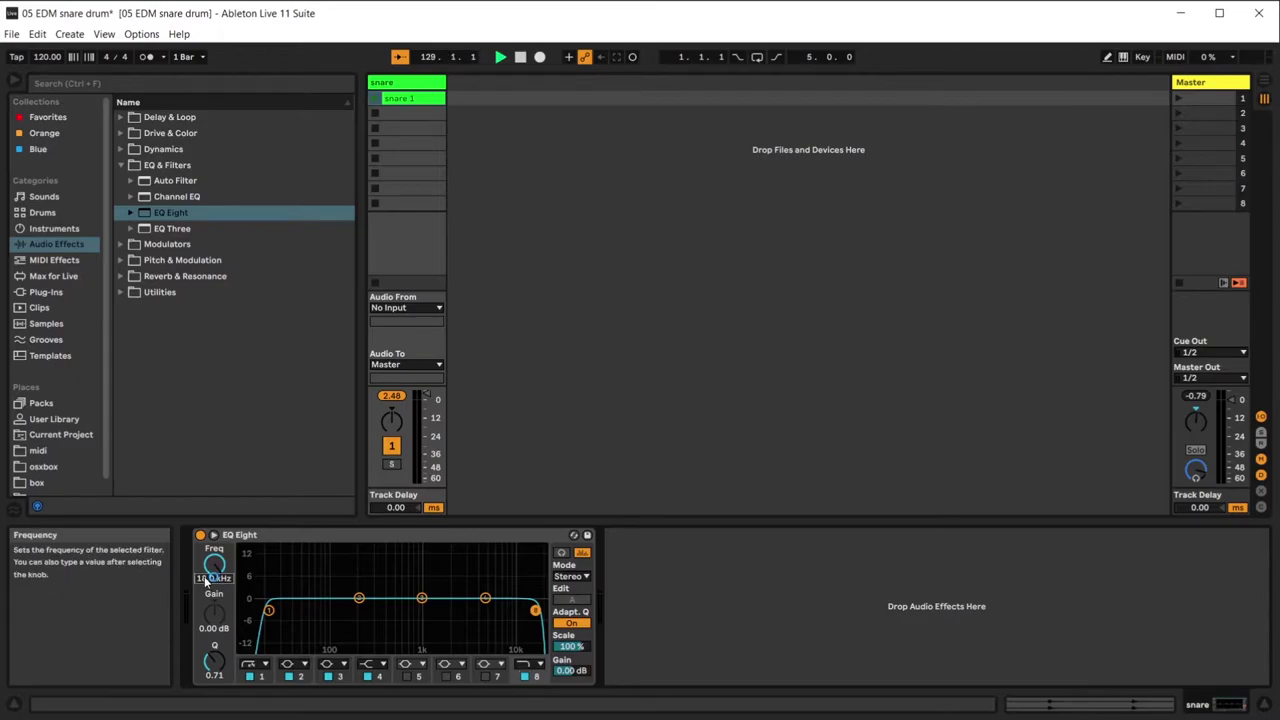
text(22)
text(000)
key(Return)
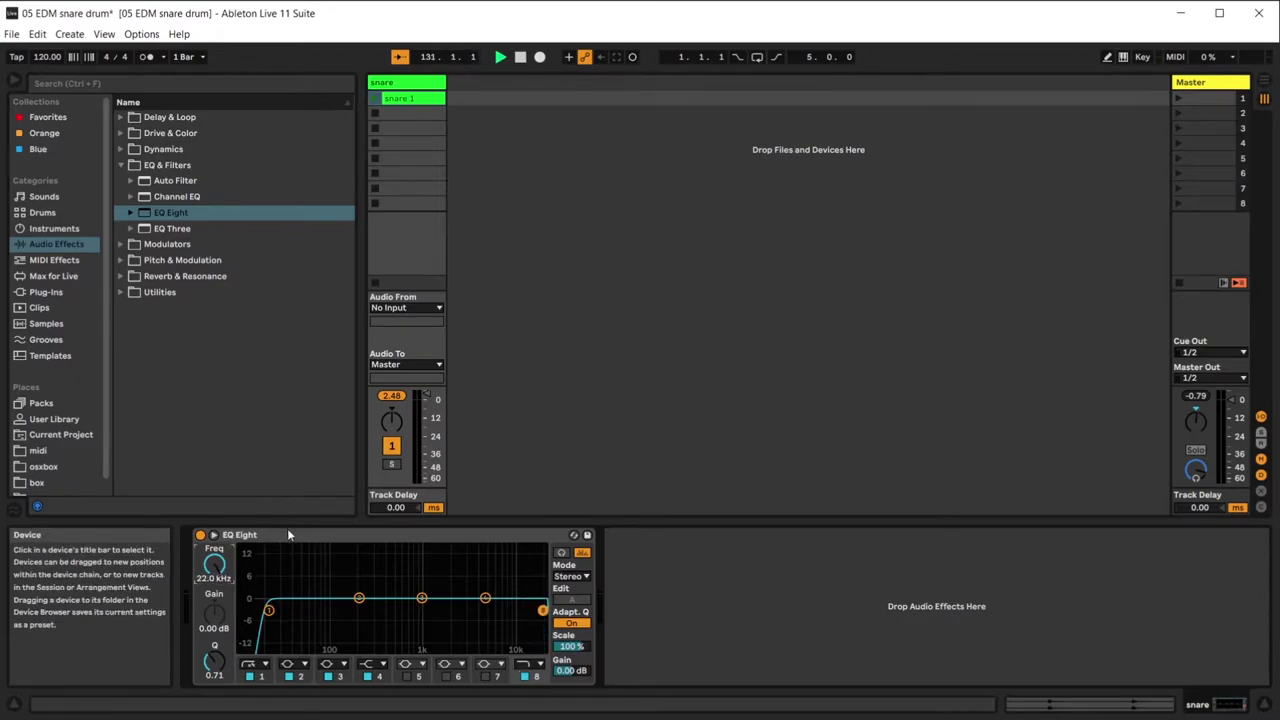
Save the EQ as a user library preset, then rename the device sdfgsdfgd and save it as another preset.
click(587, 535)
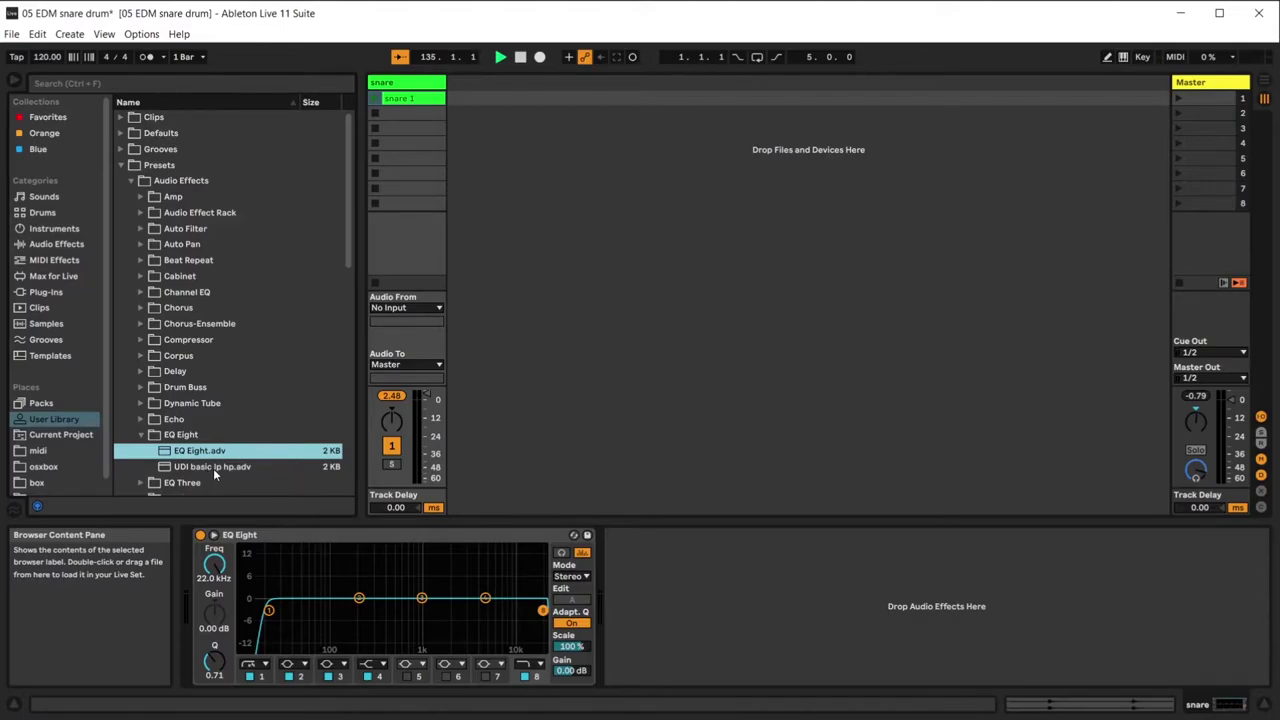
right_click(277, 535)
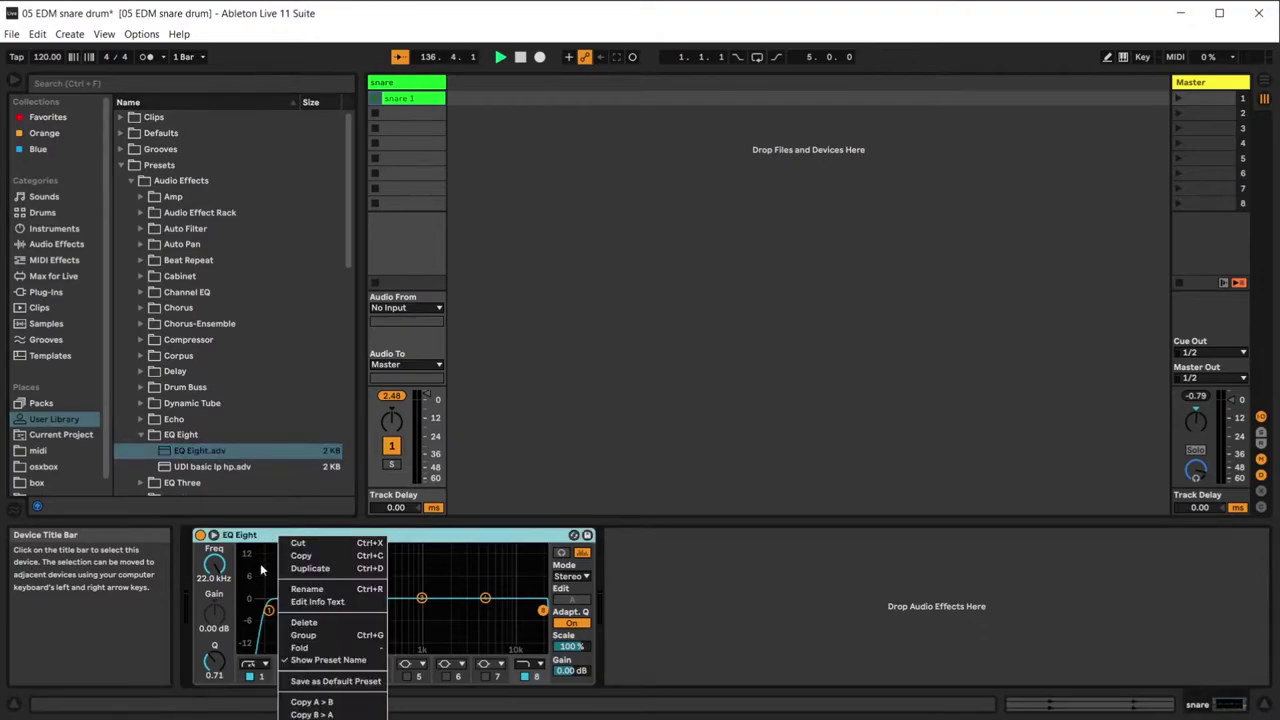
click(327, 590)
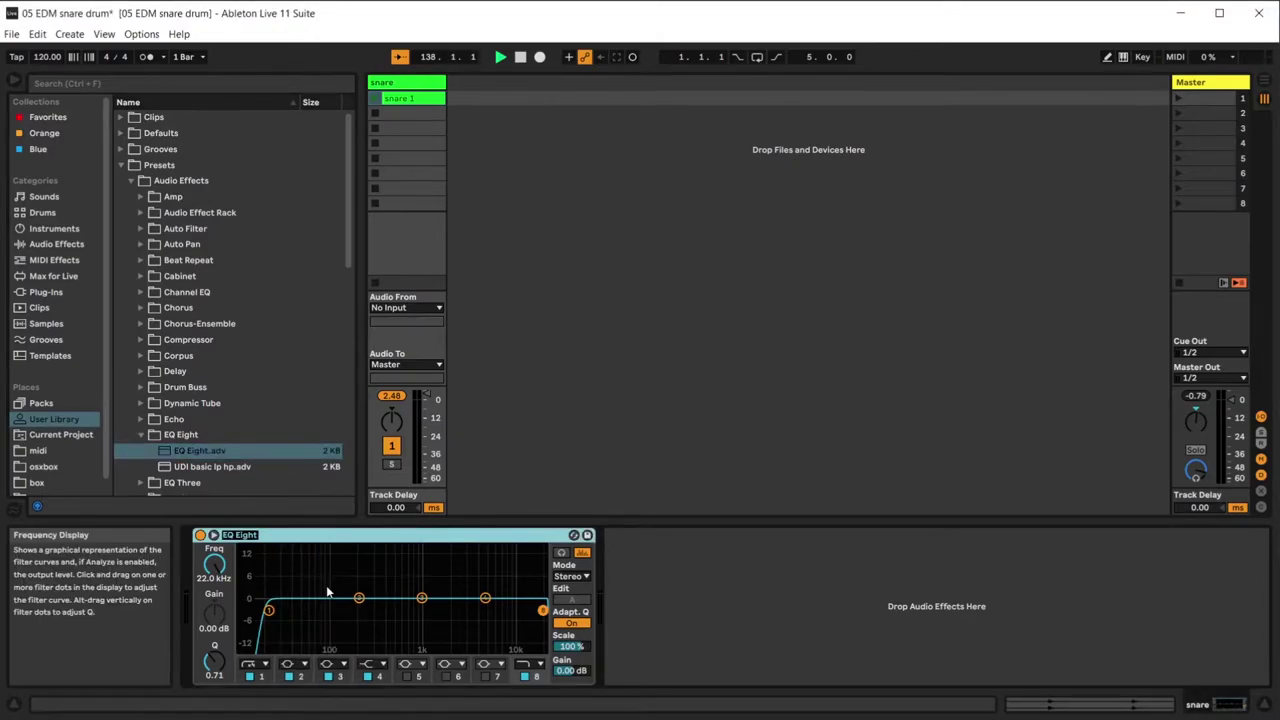
text(sdfgsdfgd)
click(588, 536)
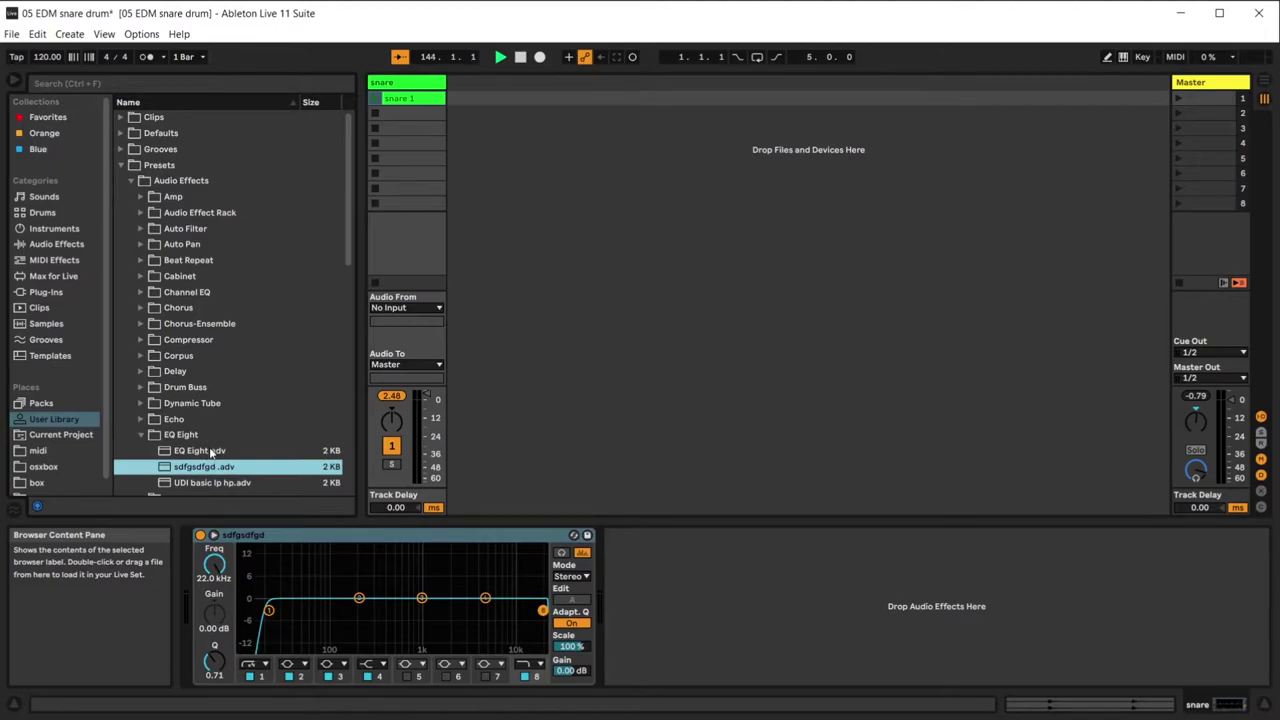
Delete the sdfgsdfgd EQ device from the snare track.
key(Up)
click(188, 473)
click(300, 536)
key(Delete)
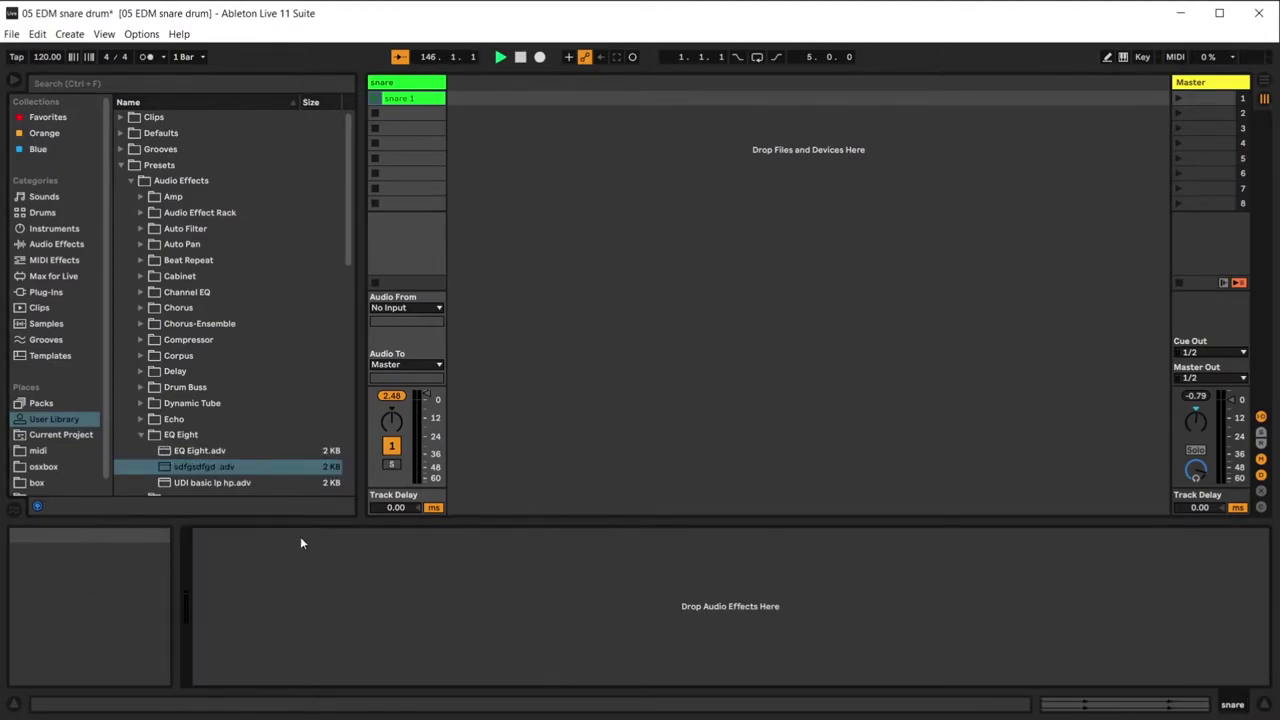
click(188, 470)
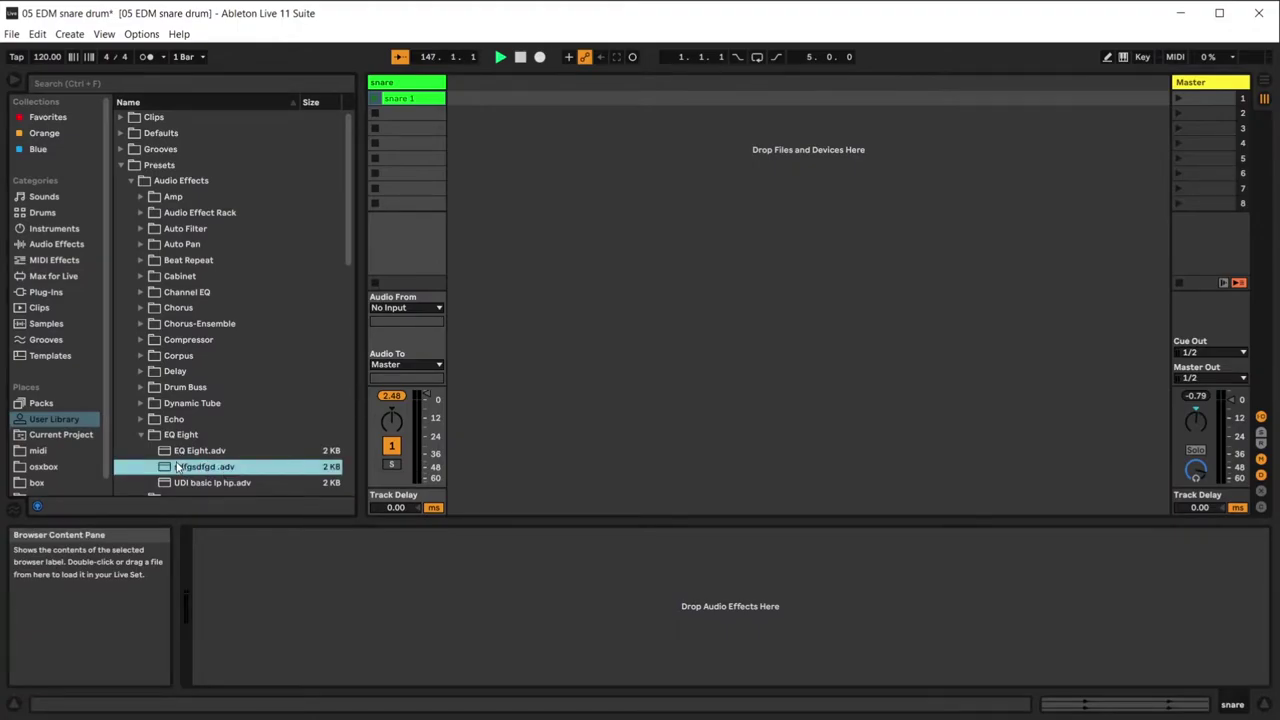
scroll(213, 460, down, 1)
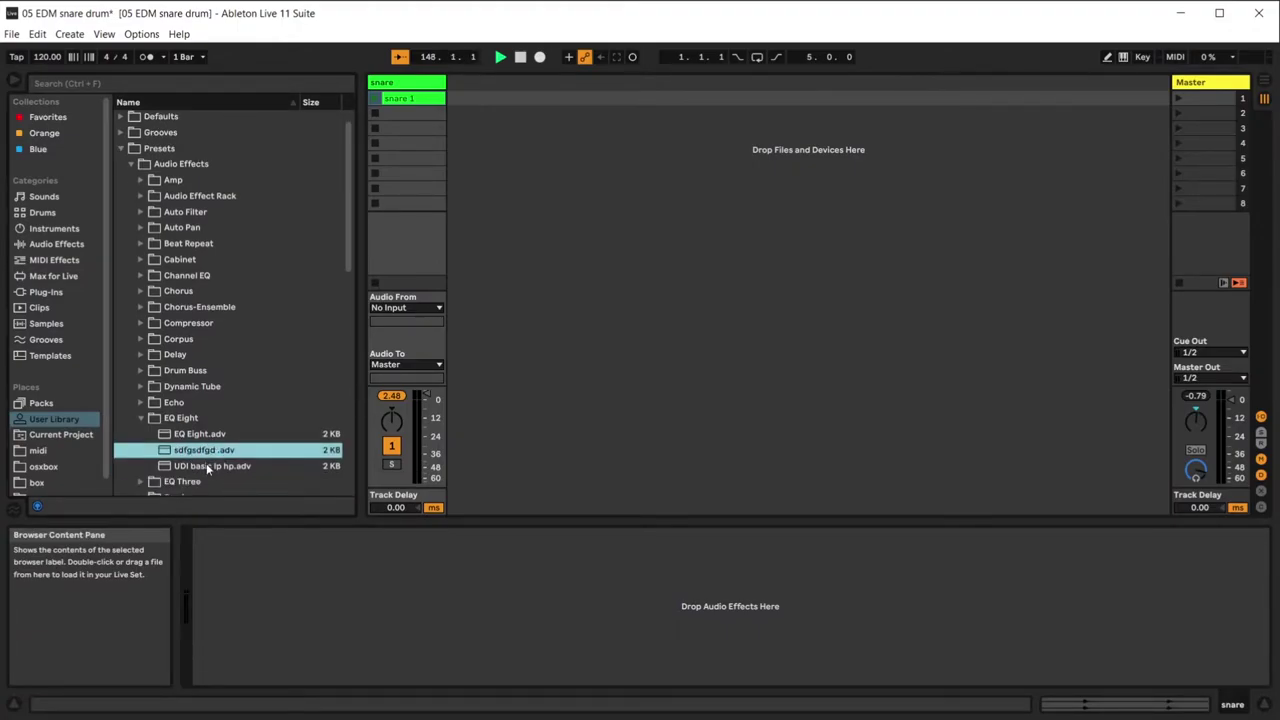
double_click(212, 467)
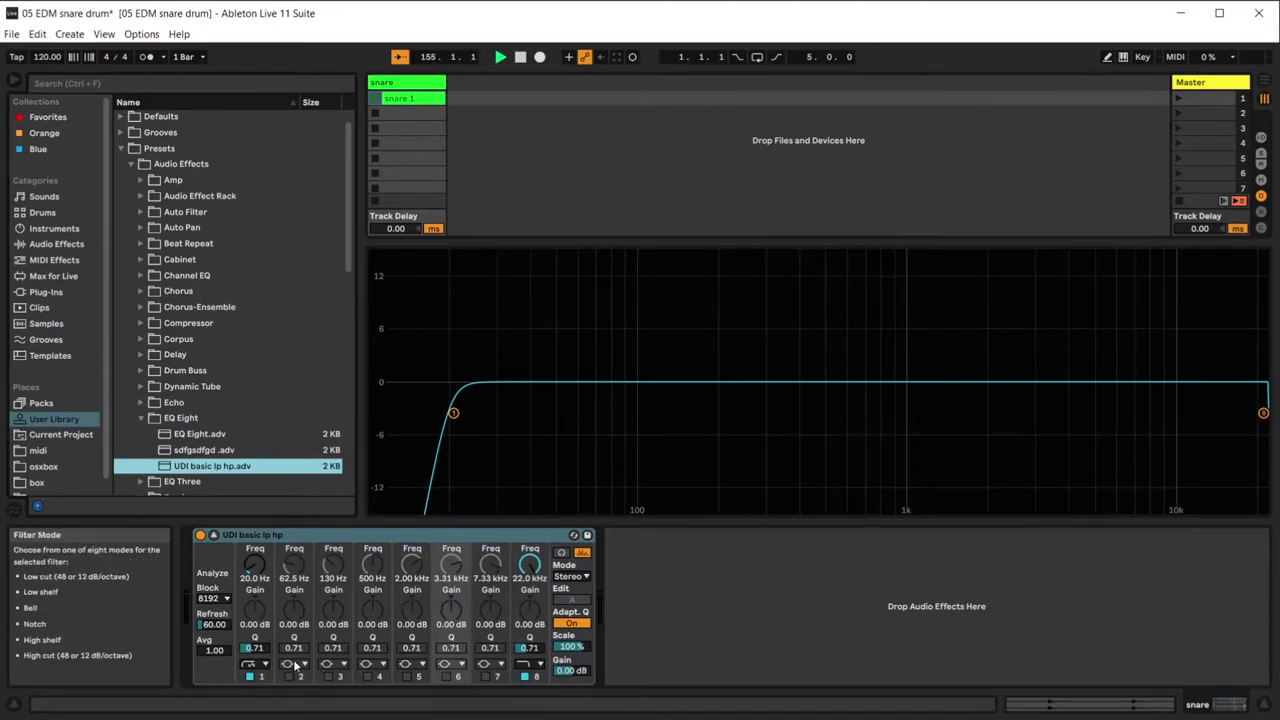
click(293, 666)
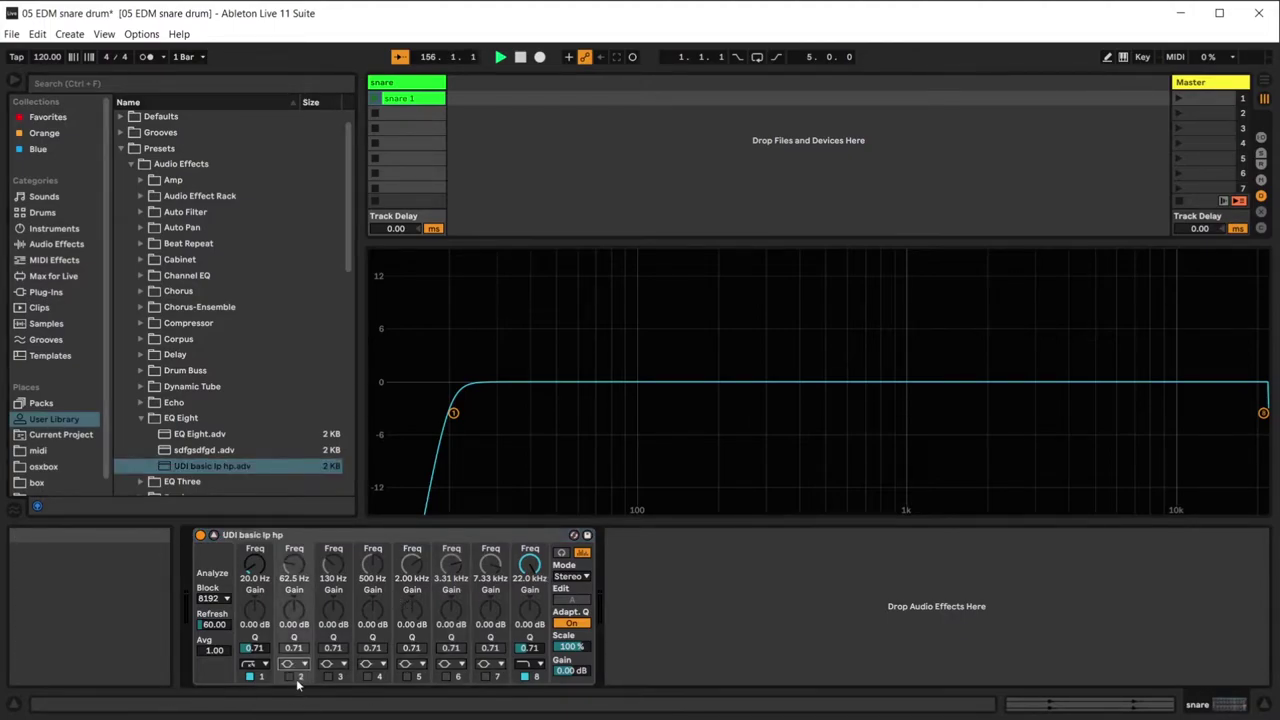
click(348, 540)
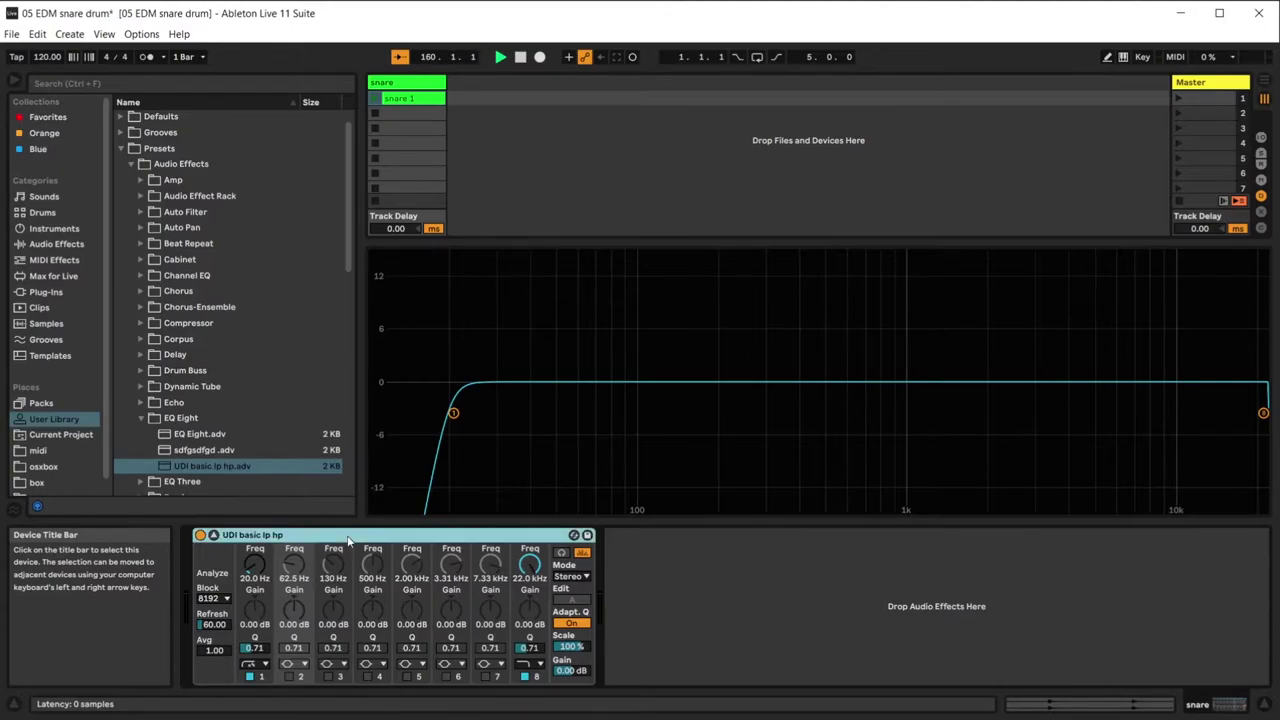
key(ctrl+g)
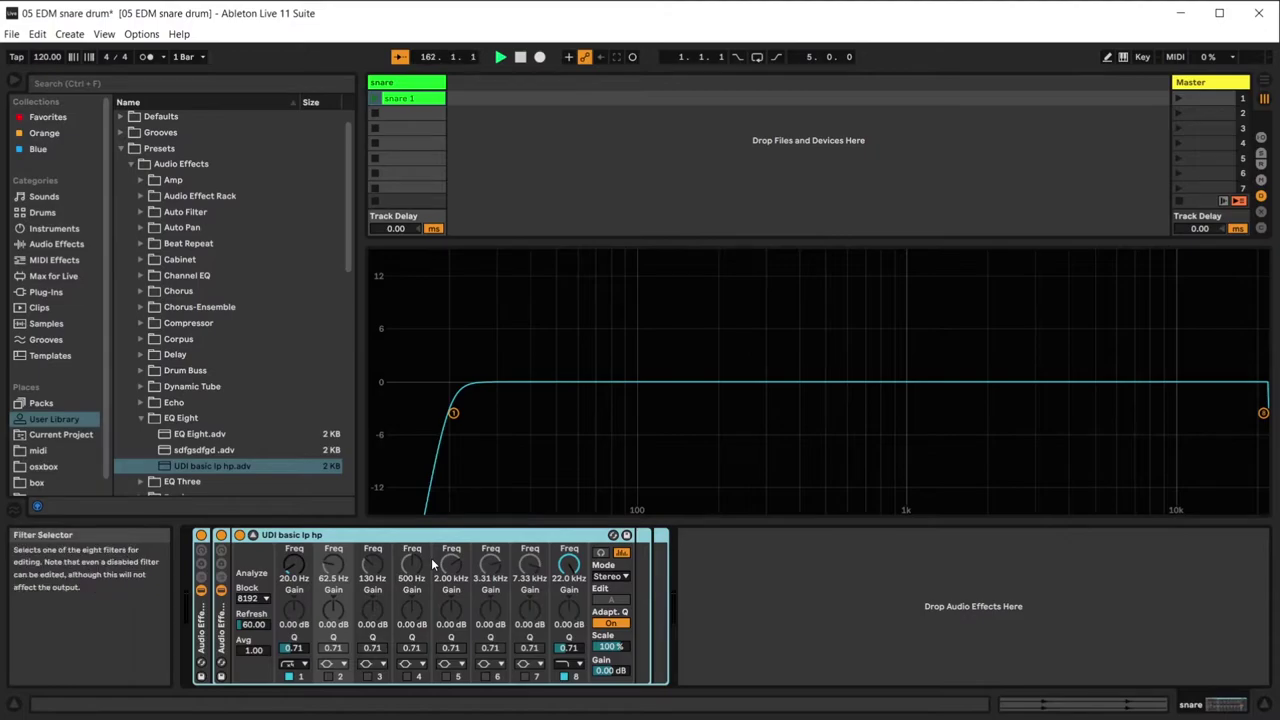
key(ctrl+z)
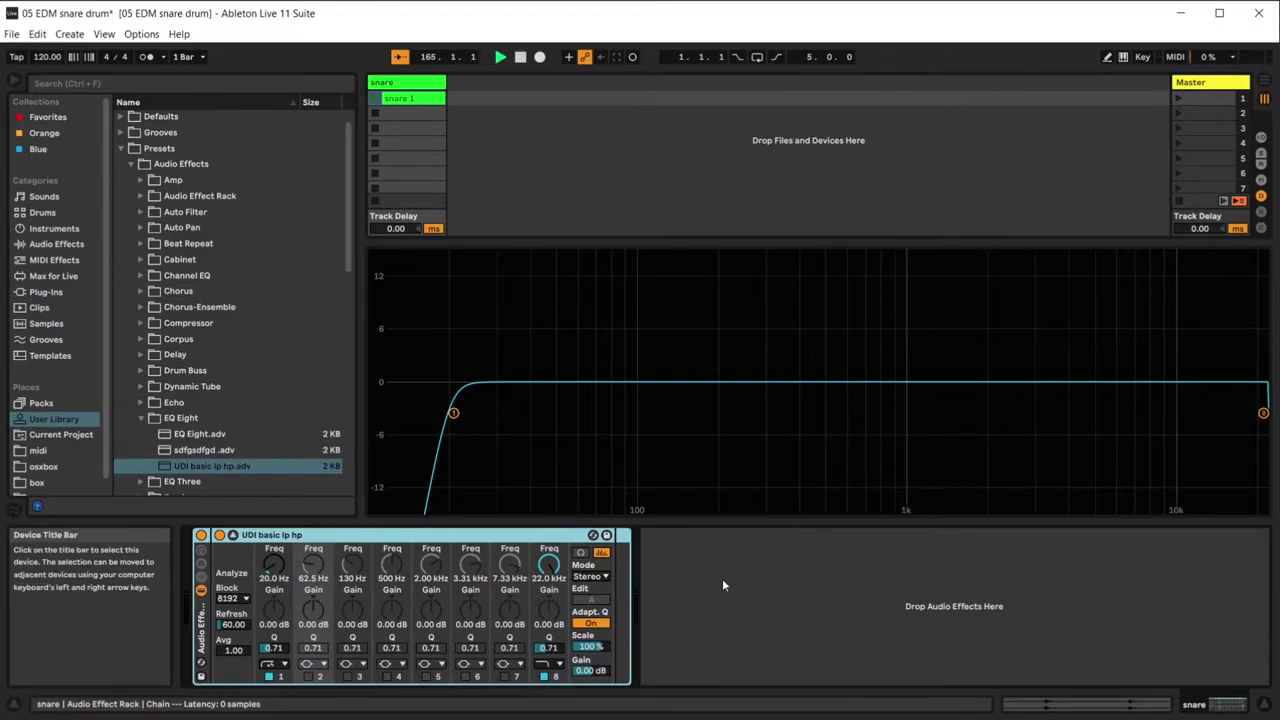
key(Delete)
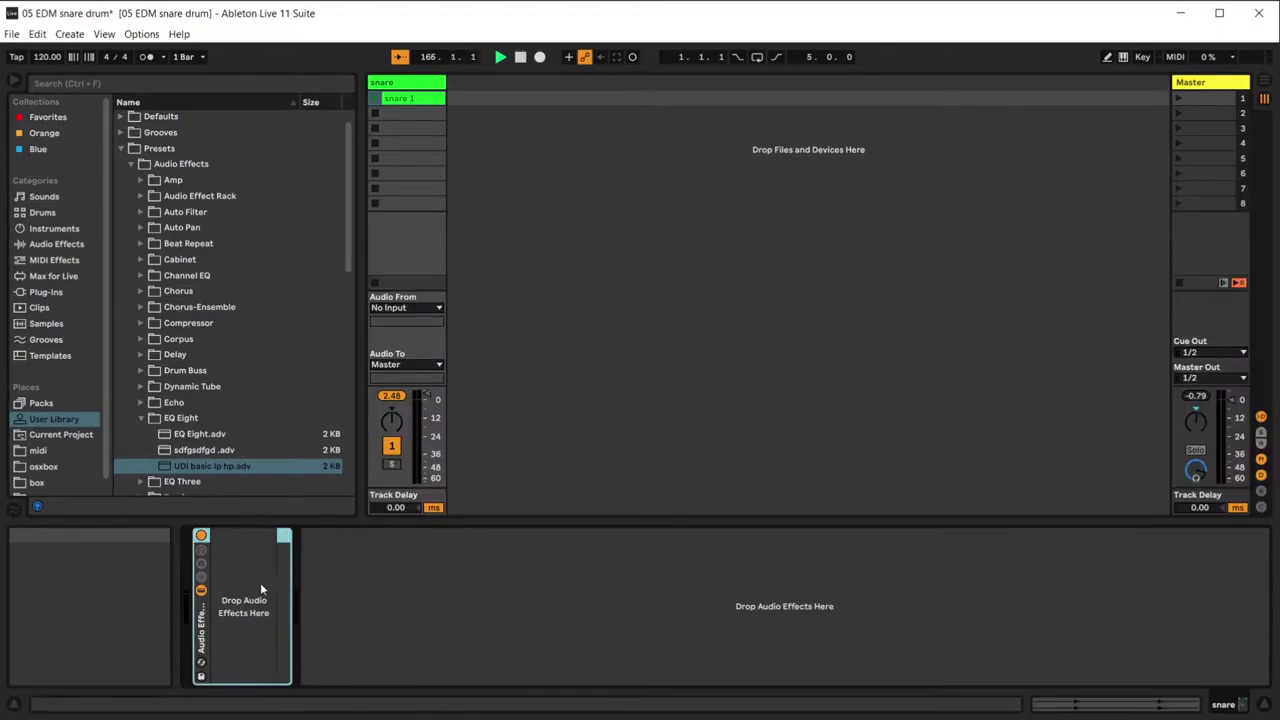
key(Delete)
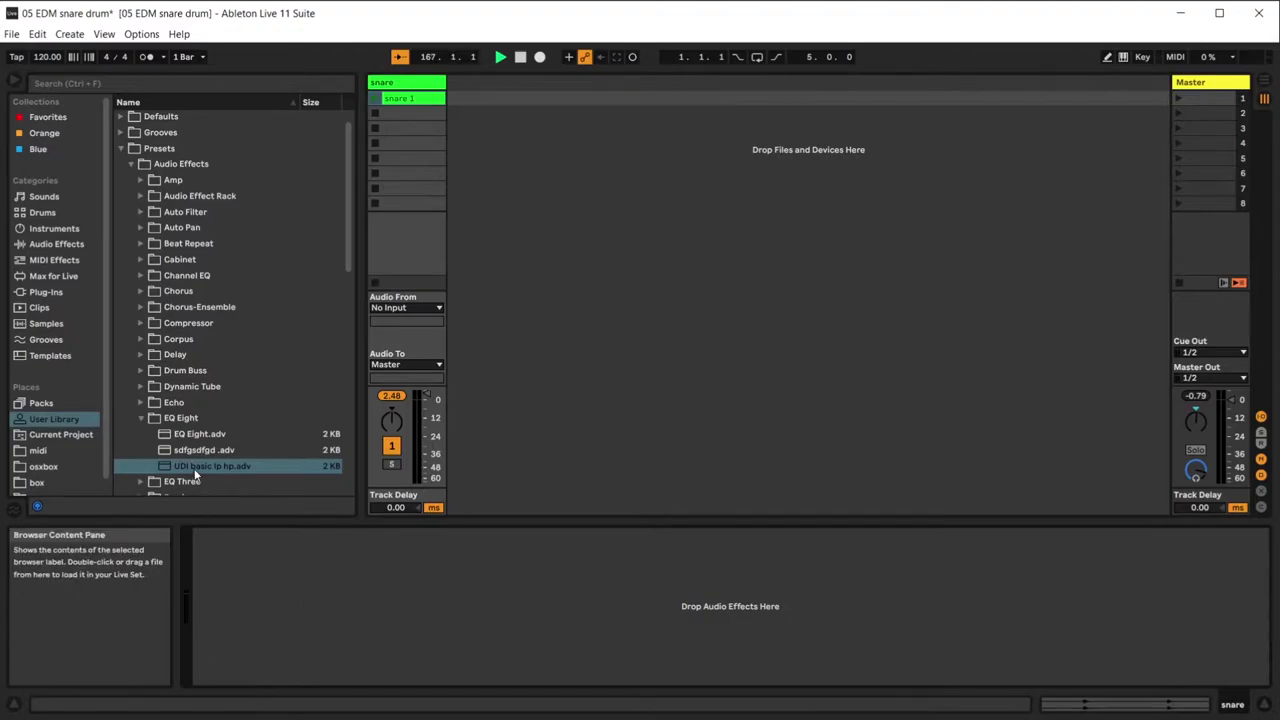
Load the UDI basic lp hp preset on the snare track and group it into an Audio Effect Rack with its chain list shown.
double_click(200, 469)
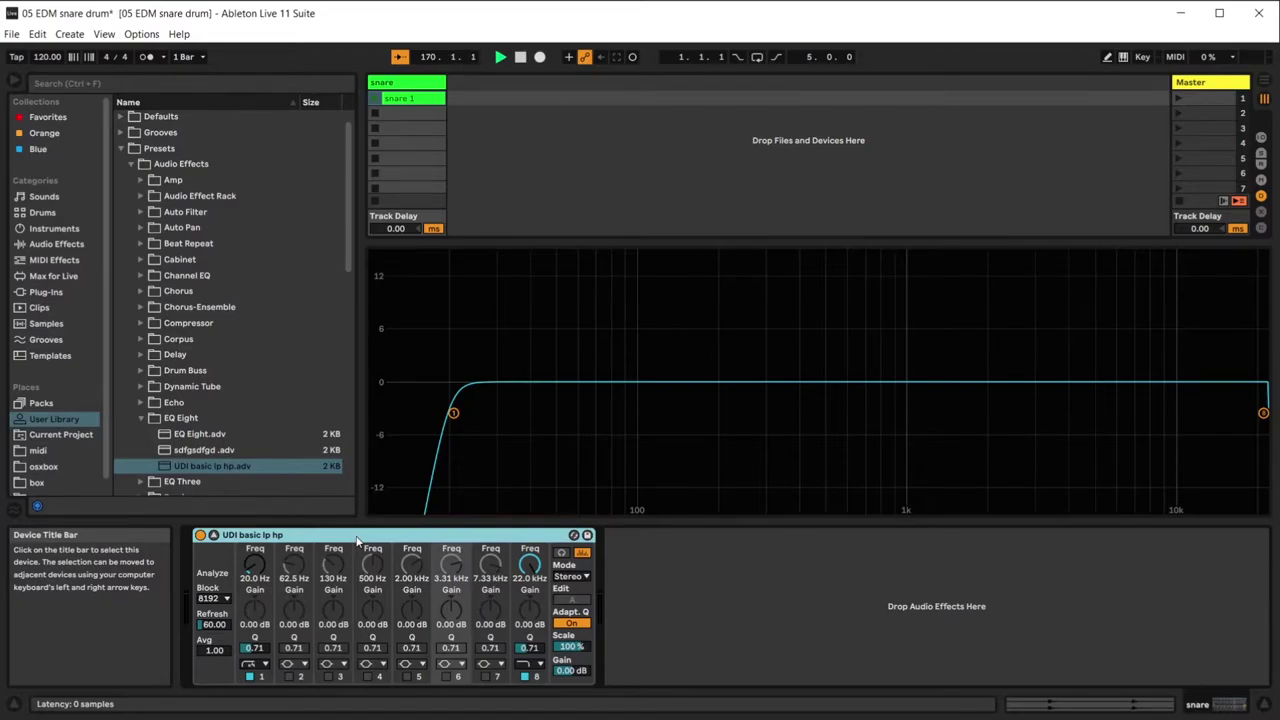
key(ctrl+g)
click(201, 581)
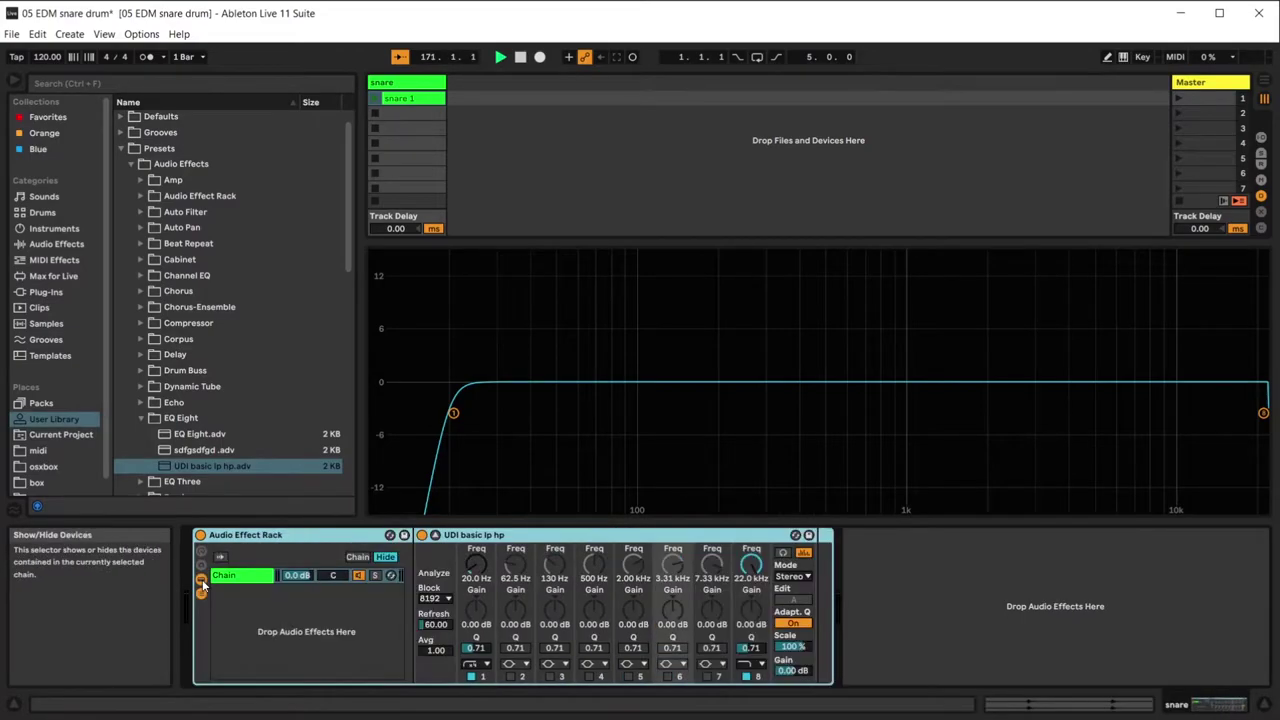
Rename the Audio Effect Rack UDI snare eq and save it as a preset in the user library.
right_click(266, 537)
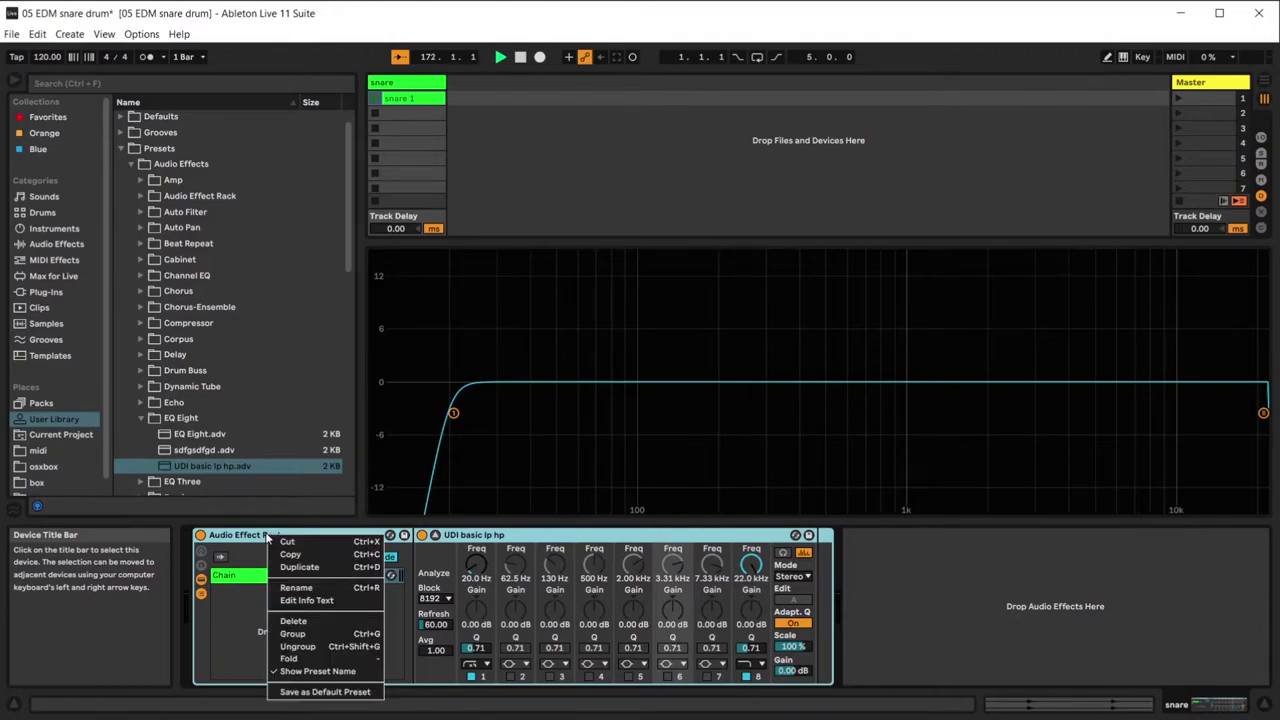
click(296, 589)
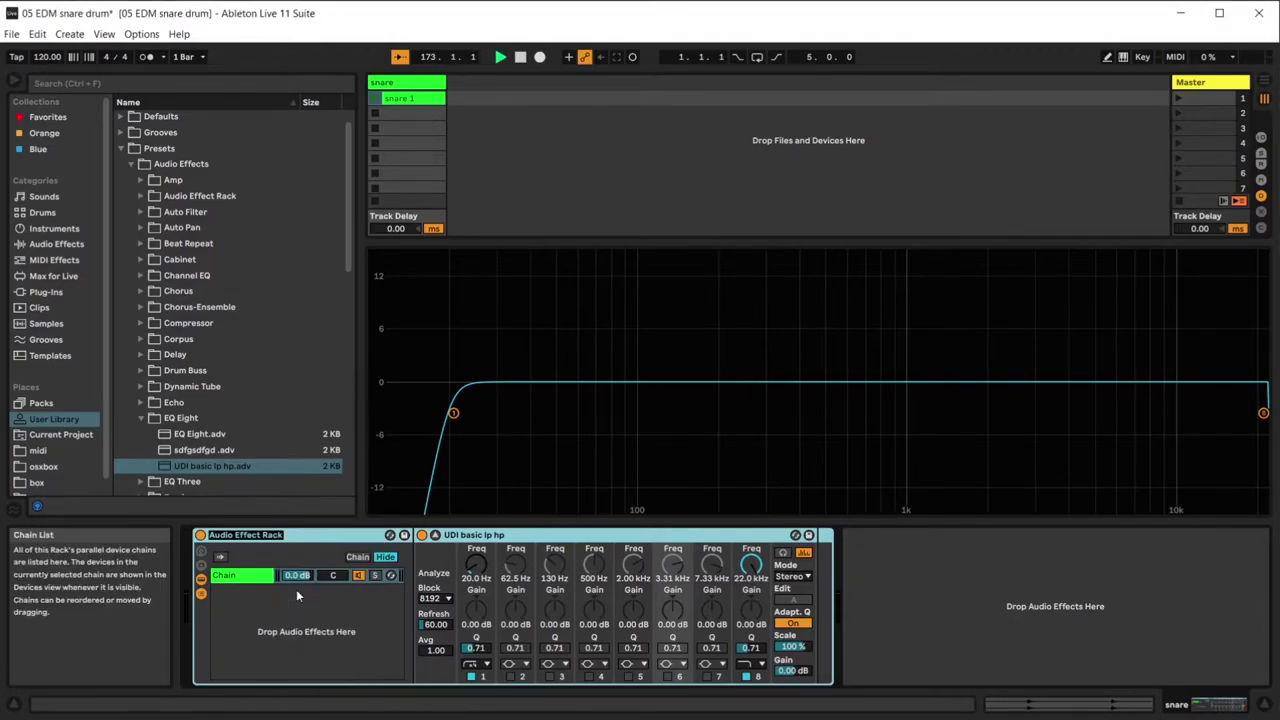
text(UDI snare eq)
click(404, 536)
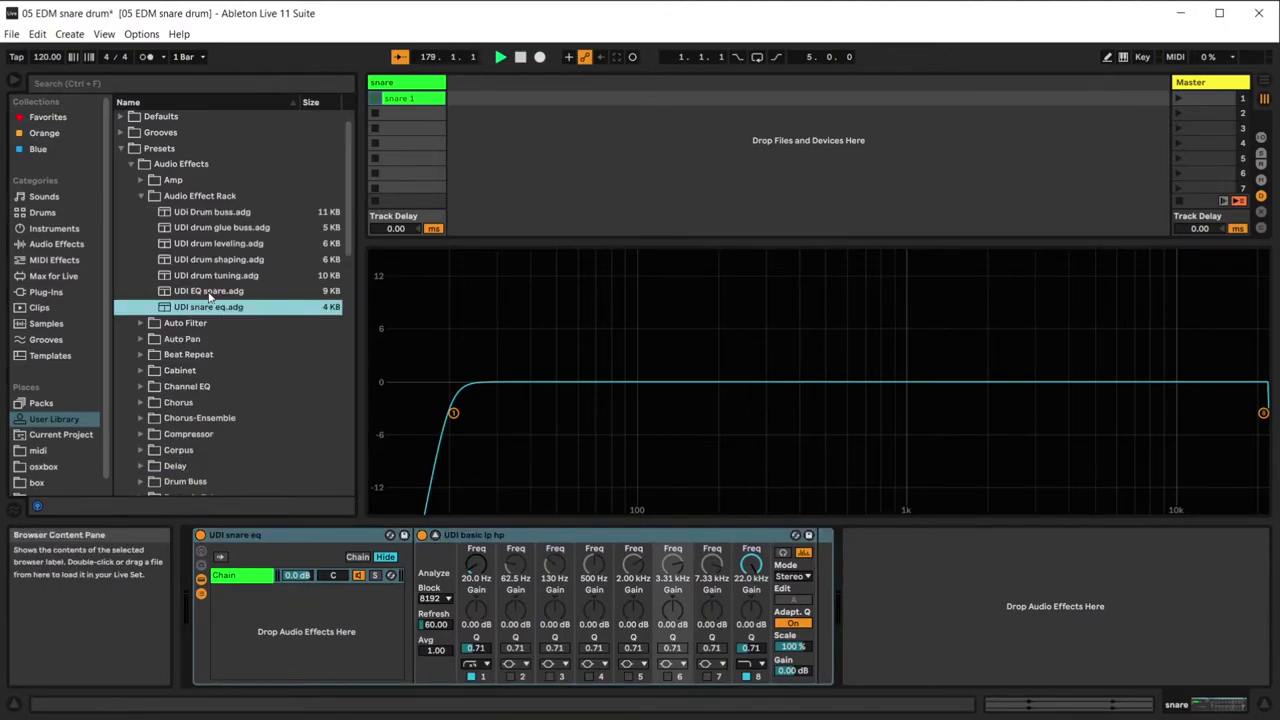
click(210, 292)
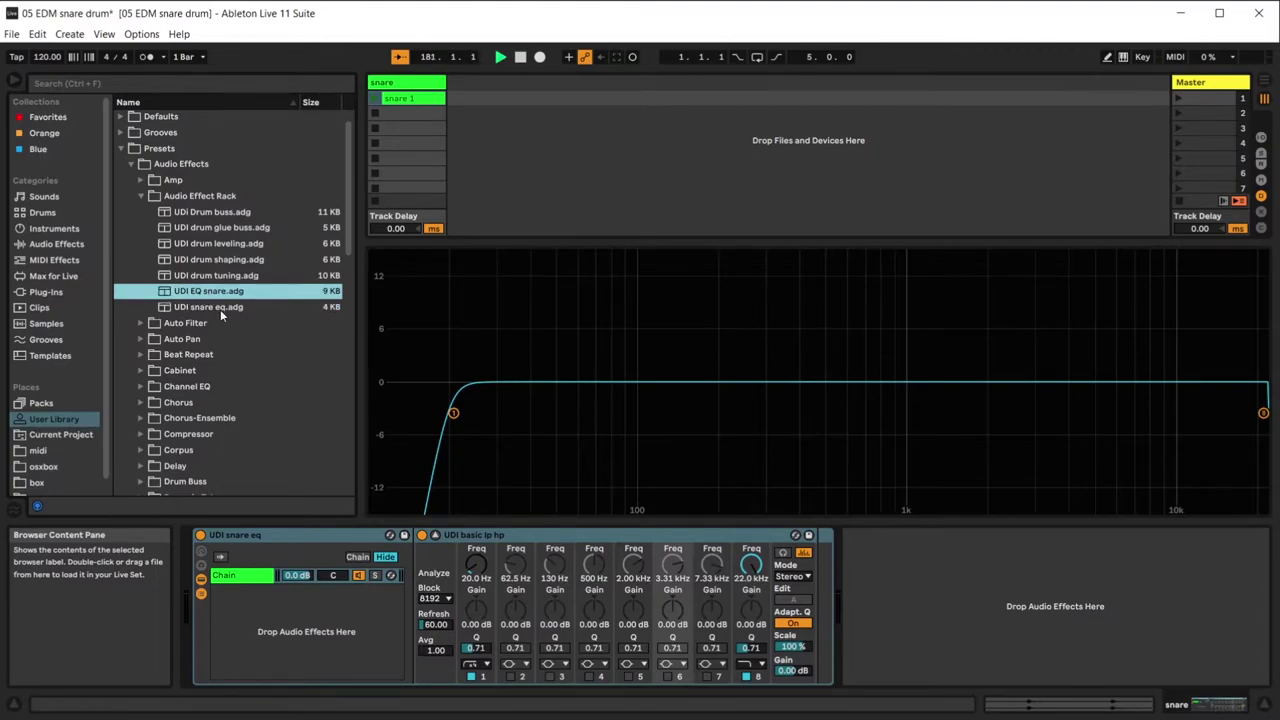
click(228, 309)
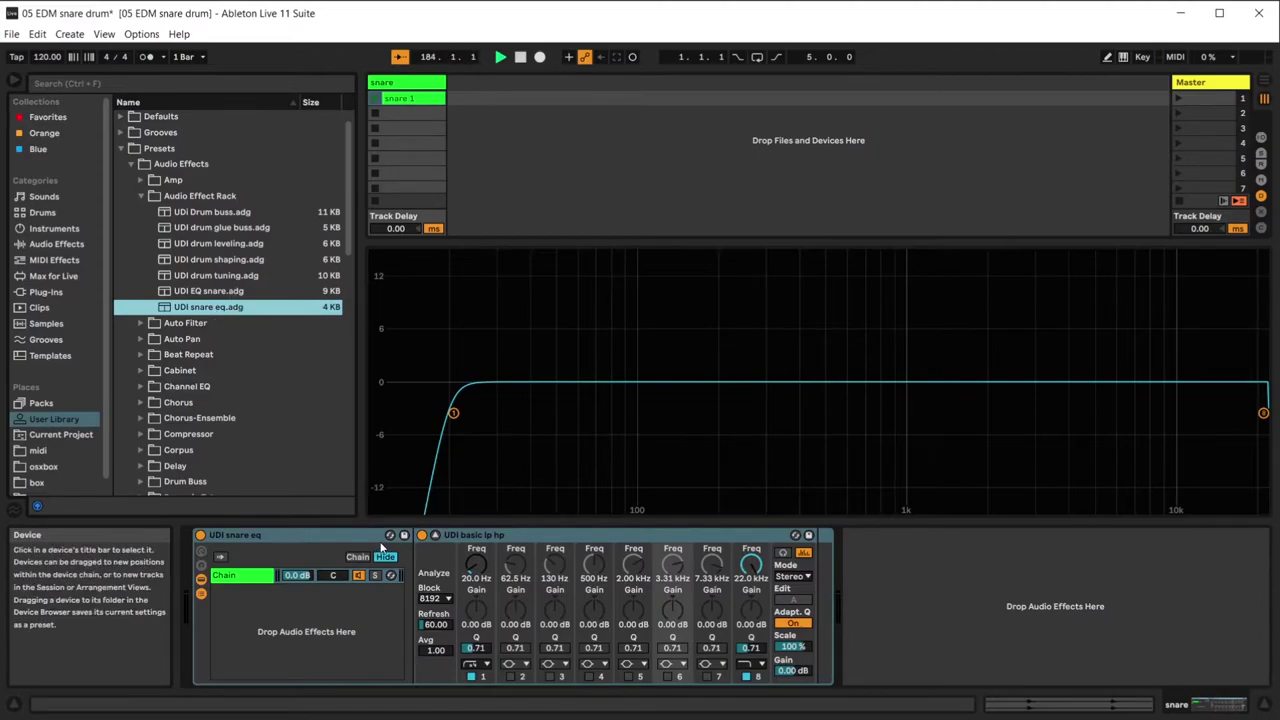
Show the macro controls of the UDI snare eq rack and hide its devices.
click(296, 647)
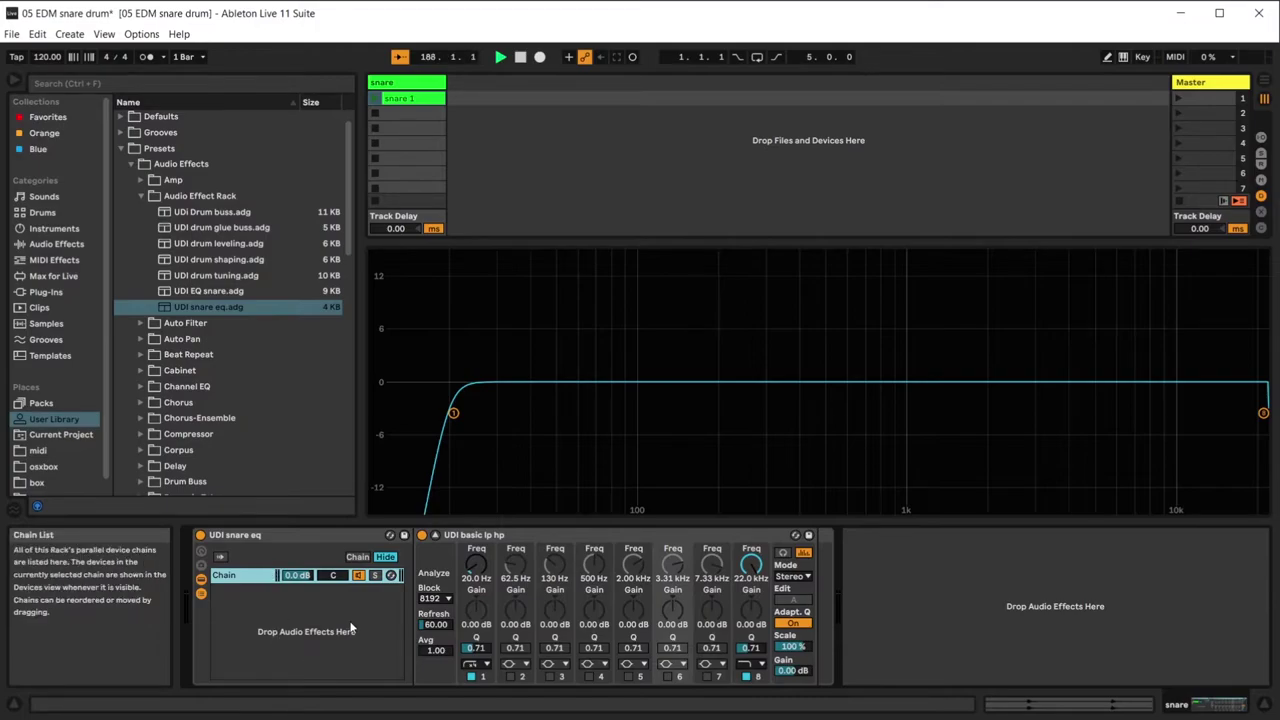
click(201, 551)
click(201, 607)
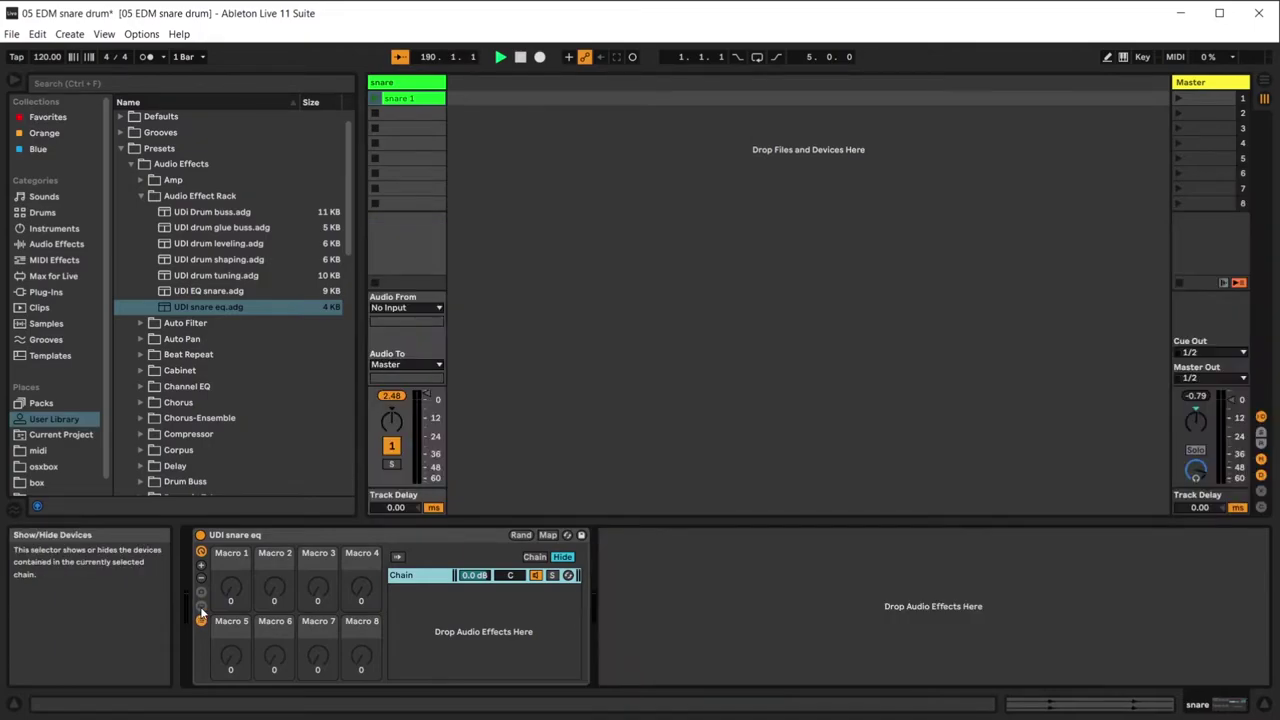
Show the devices in the UDI snare eq rack and rename the UDI basic lp hp EQ to low end.
click(200, 608)
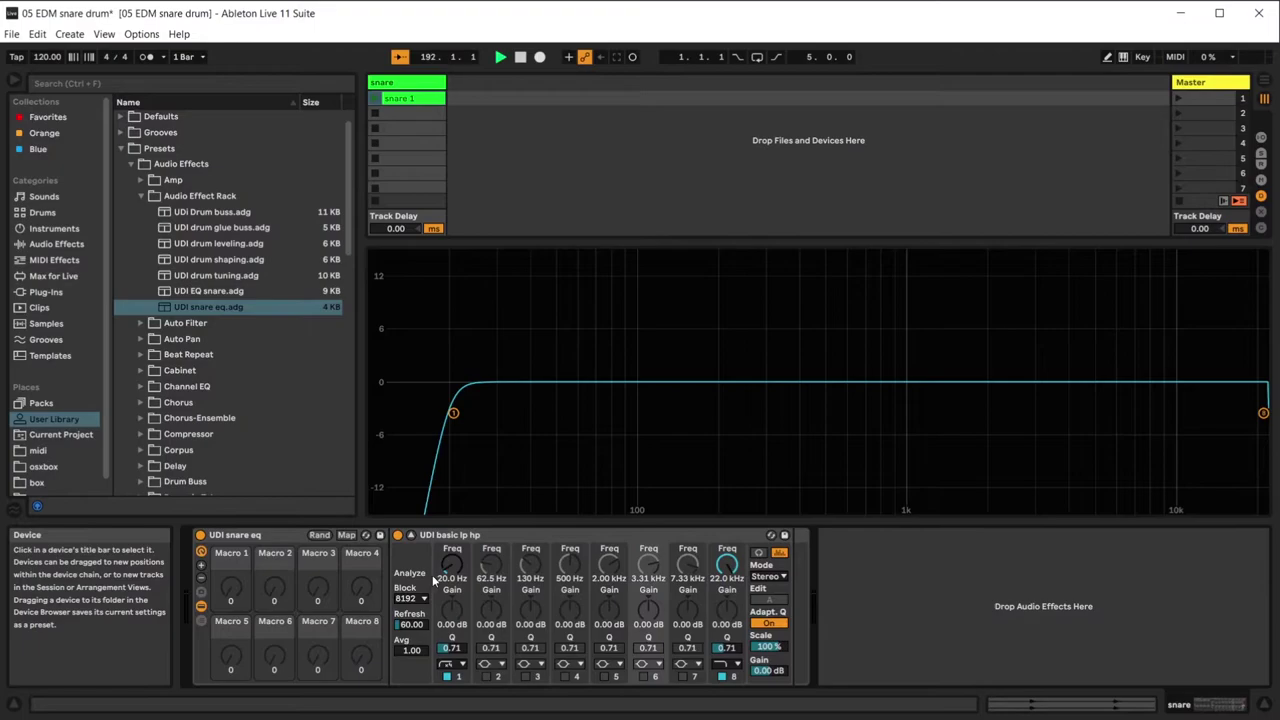
right_click(469, 538)
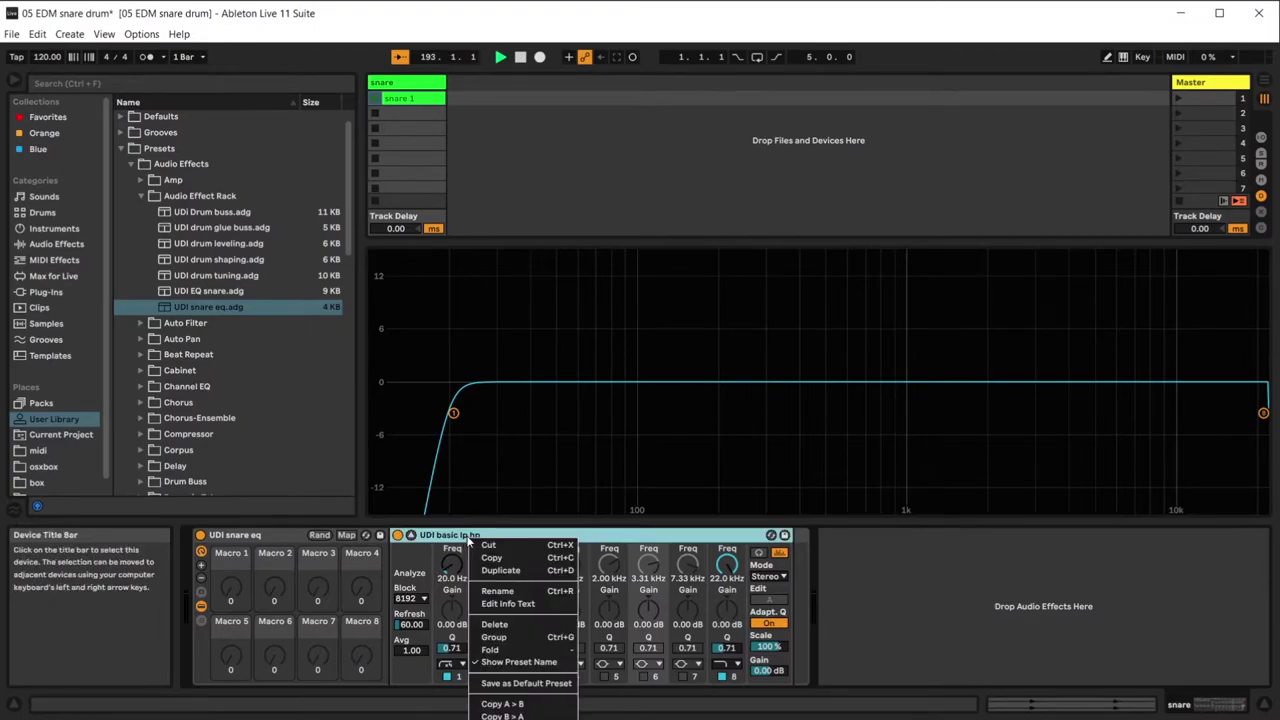
click(490, 591)
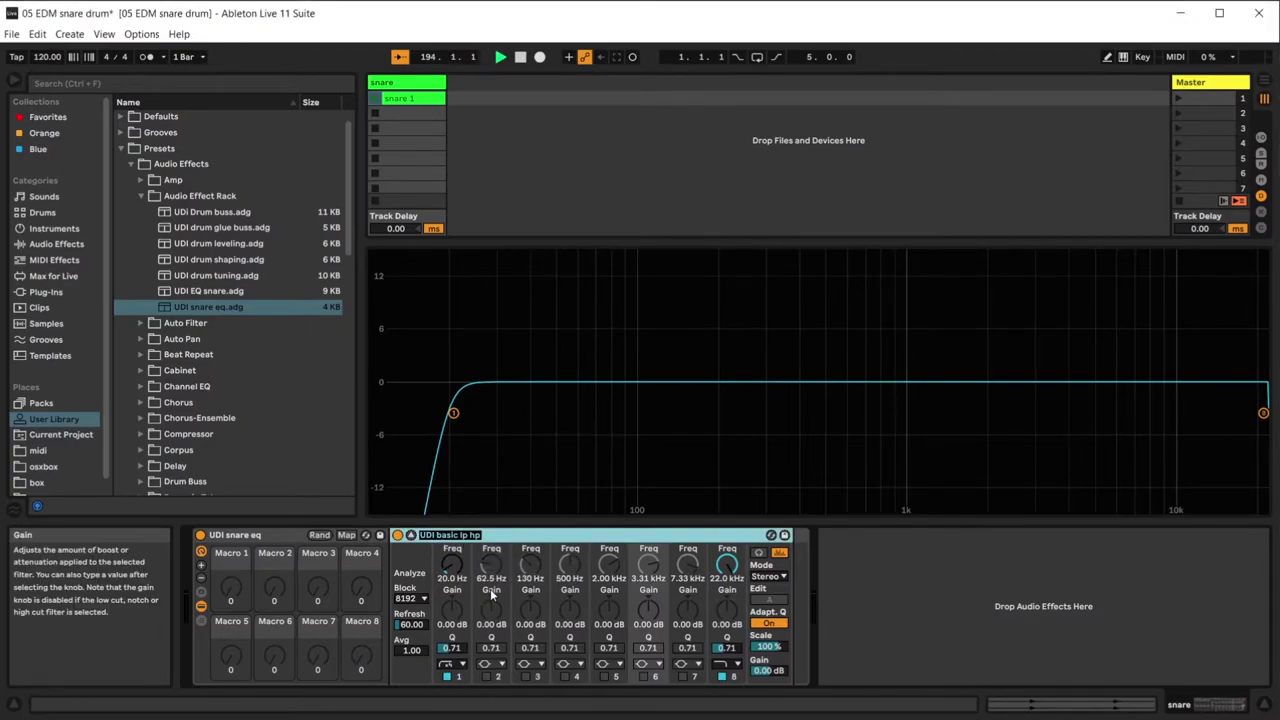
text(low end)
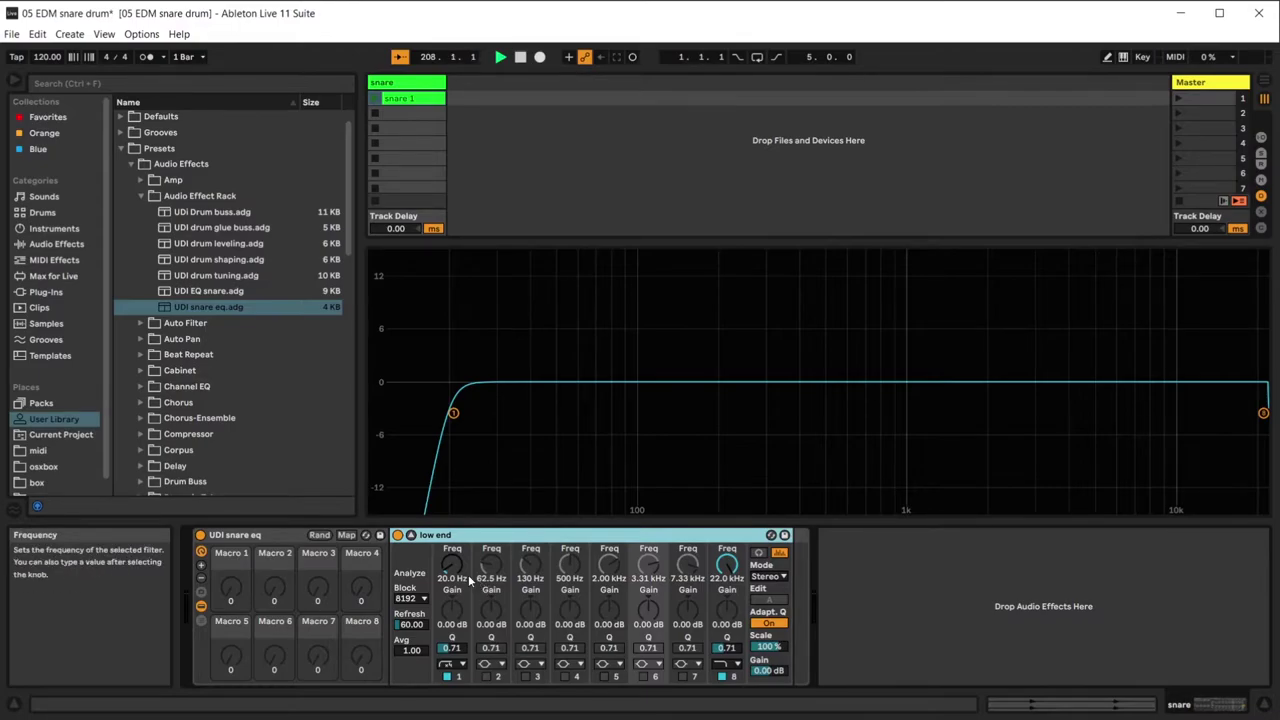
Map the frequency of band 1 in the low end EQ to Macro 1.
right_click(452, 570)
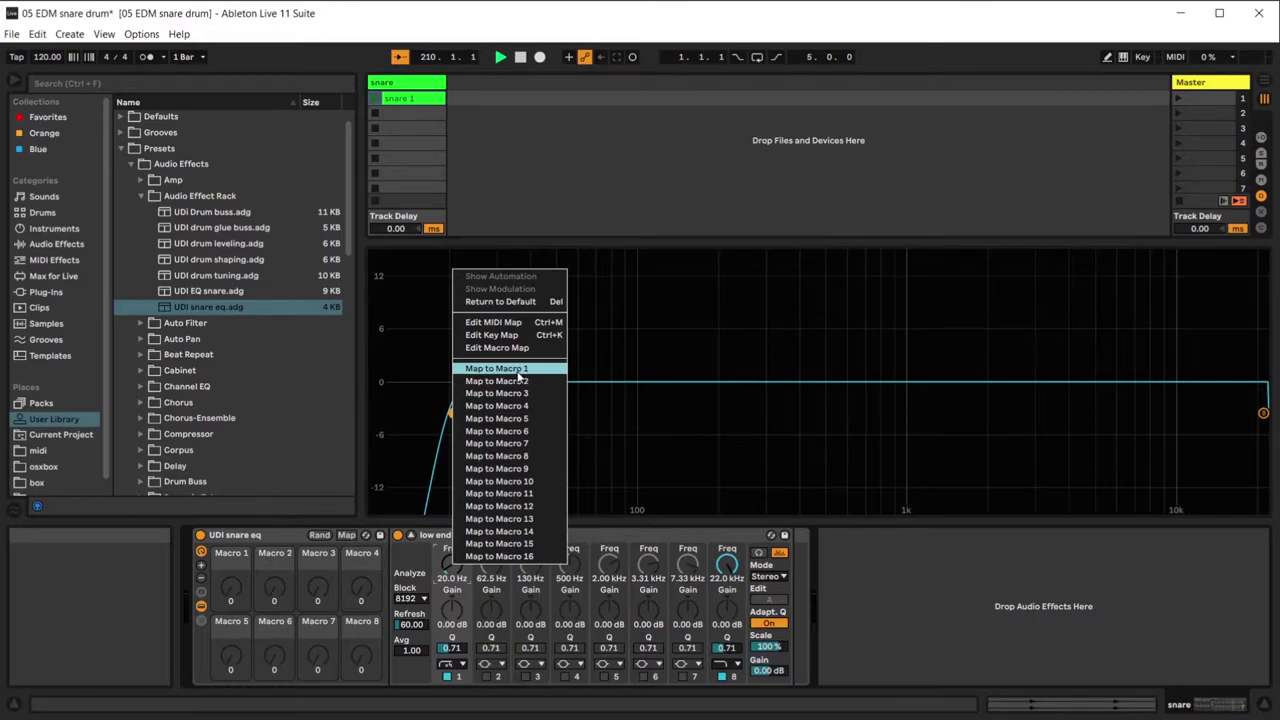
click(454, 580)
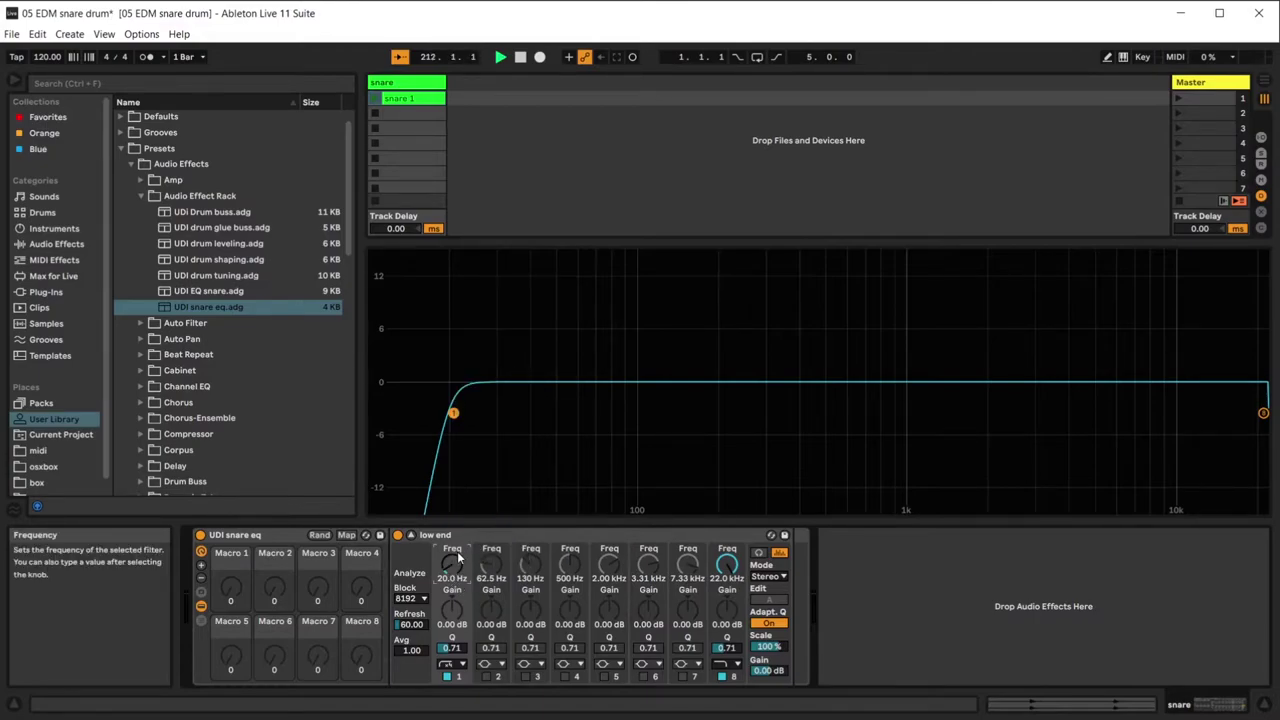
right_click(454, 566)
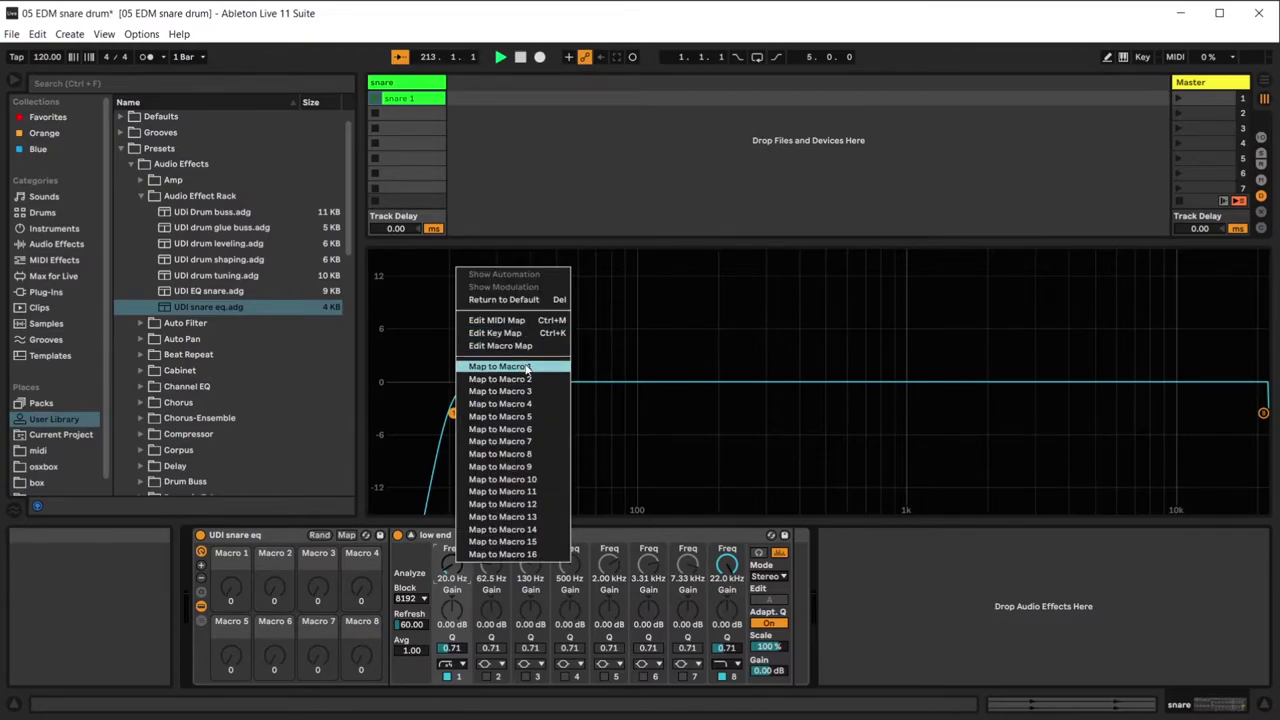
click(527, 369)
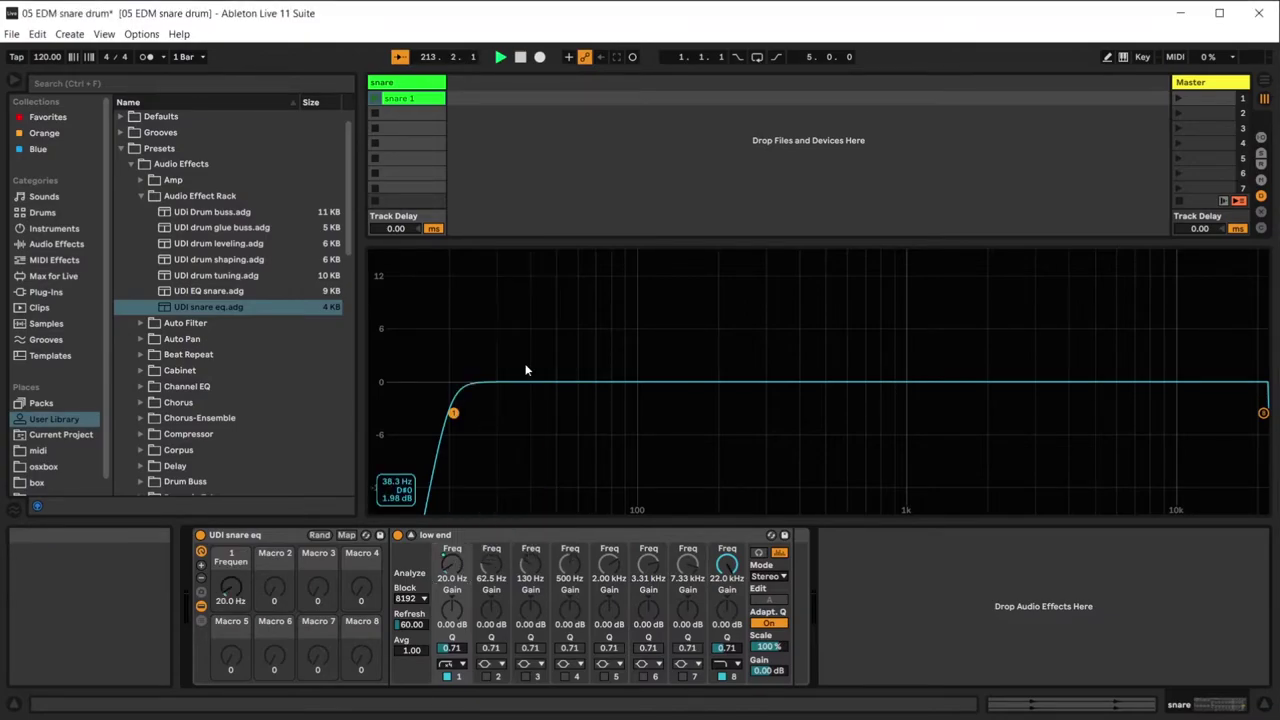
click(347, 536)
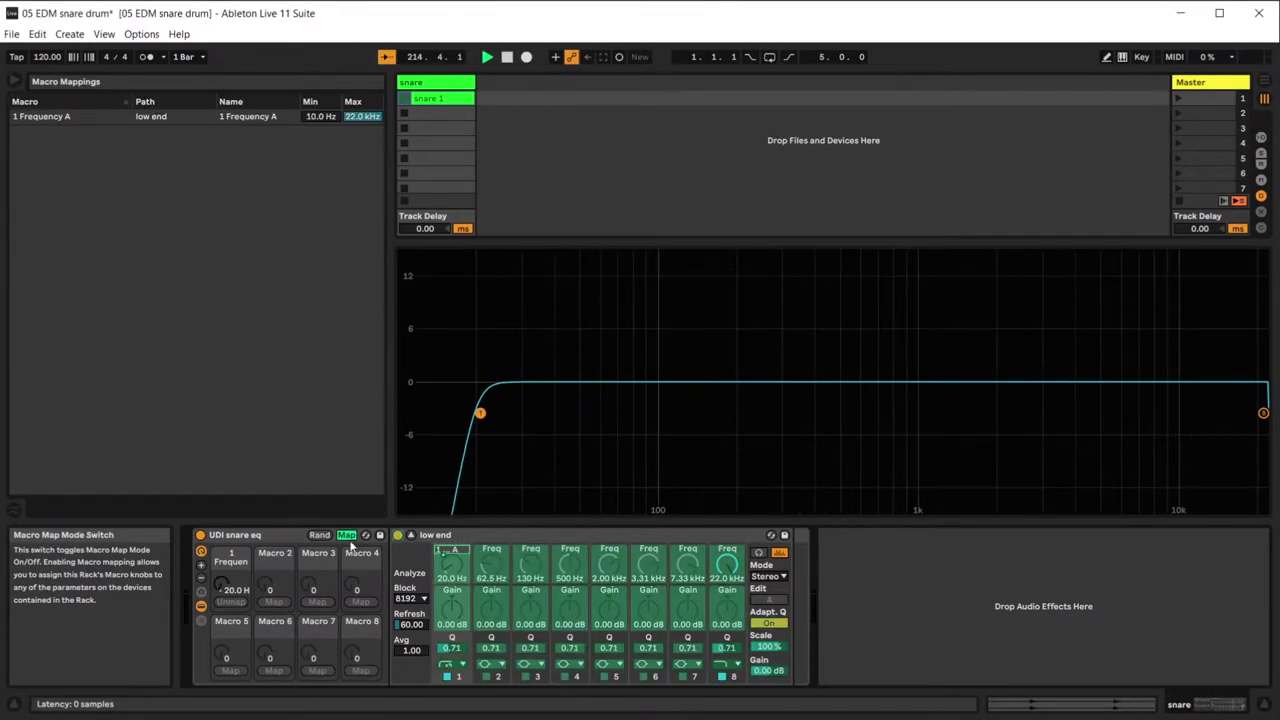
click(494, 570)
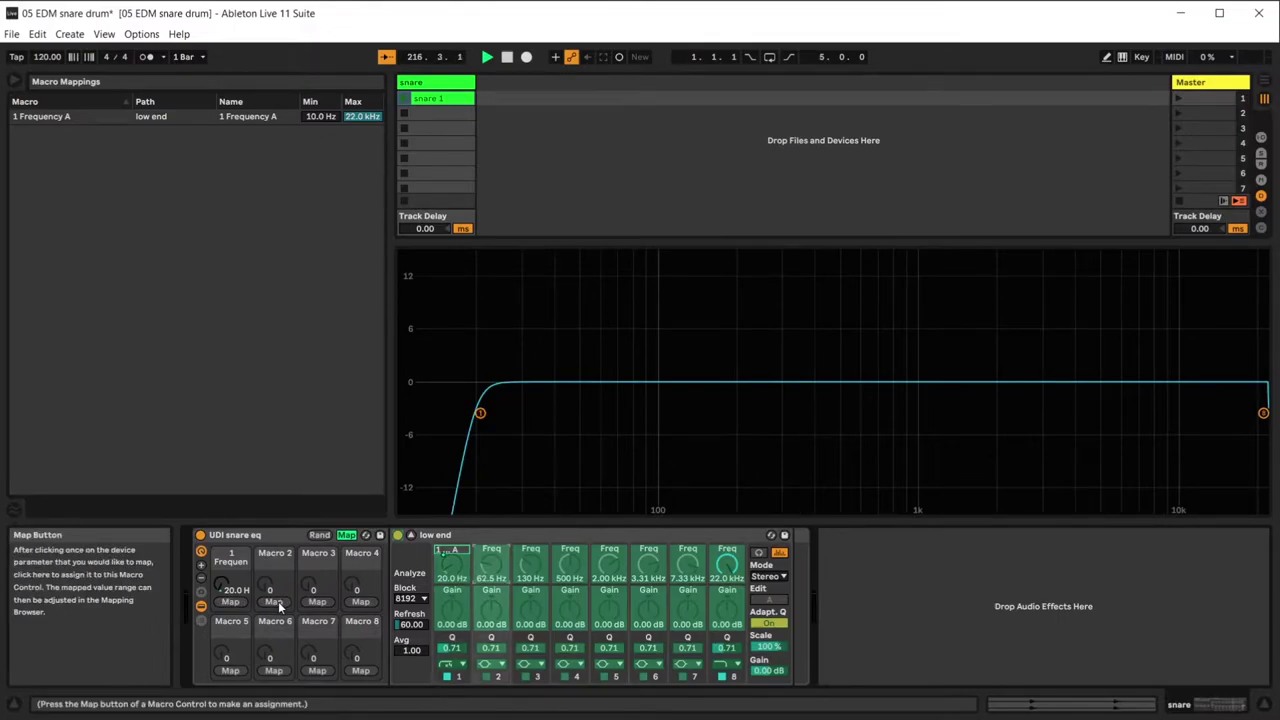
click(453, 573)
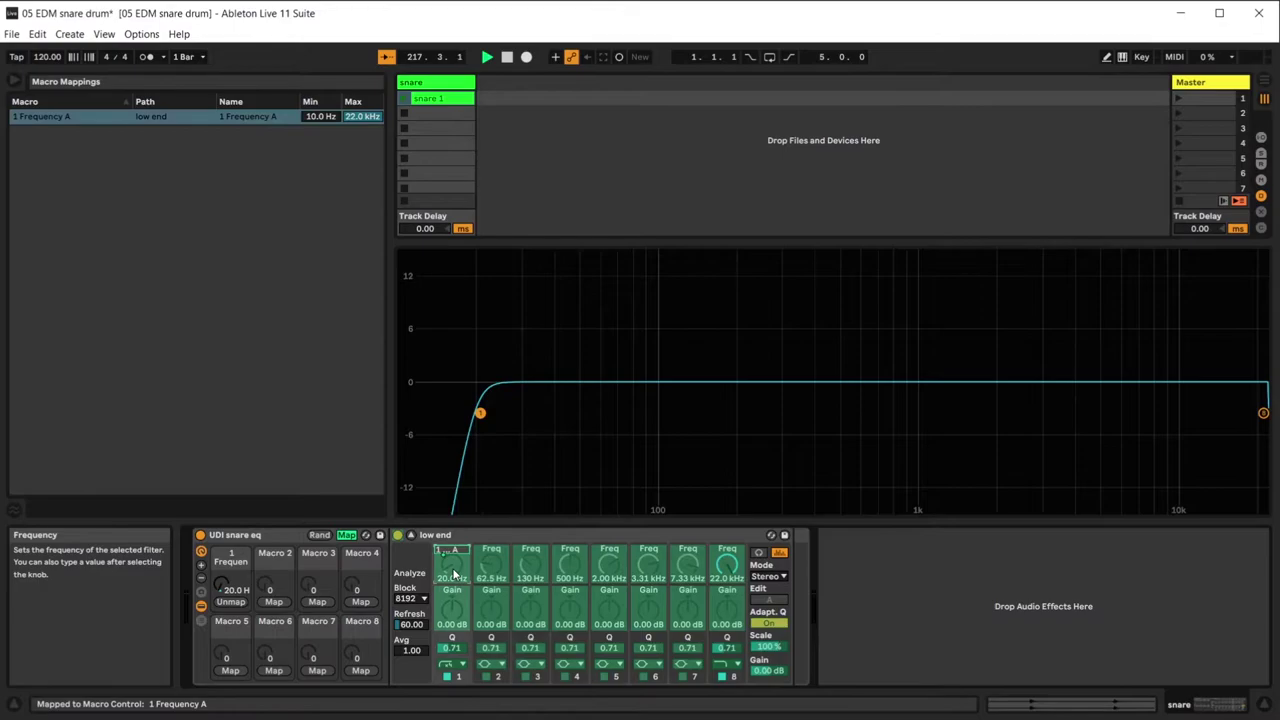
click(347, 536)
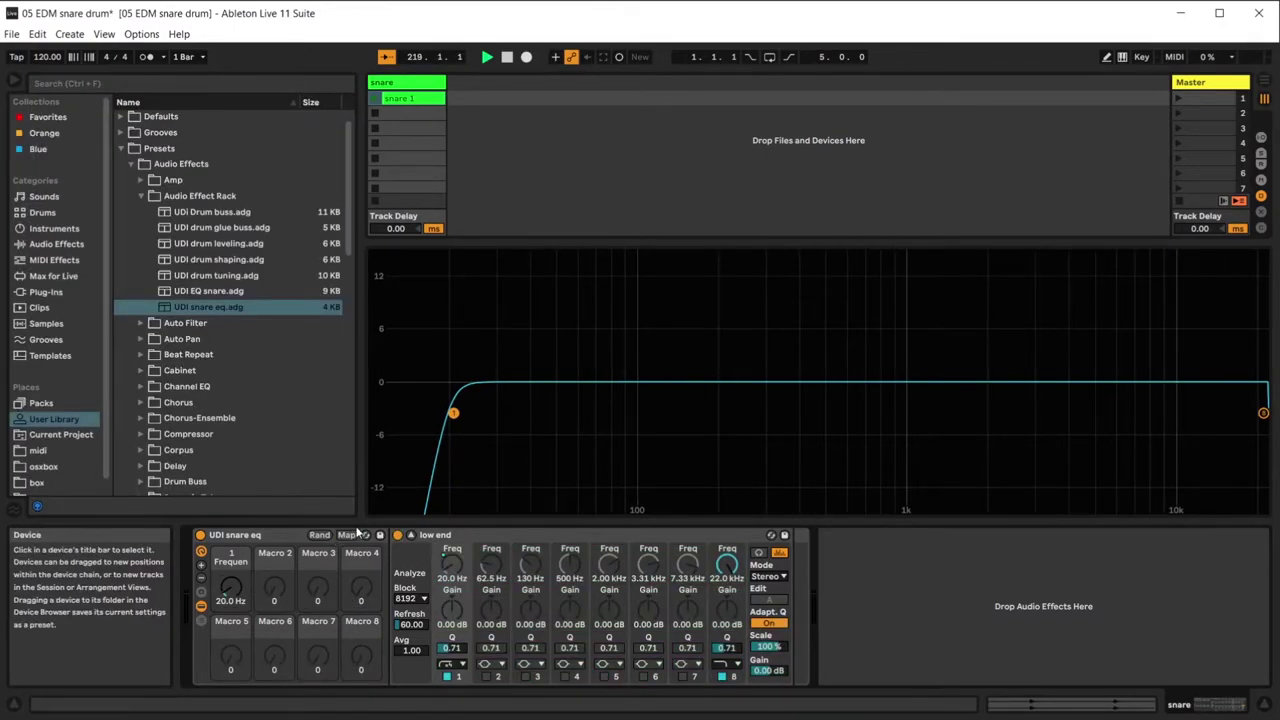
Turn on the rack's macro map mode and rename the macro controlling band 1's frequency to mud.
click(347, 536)
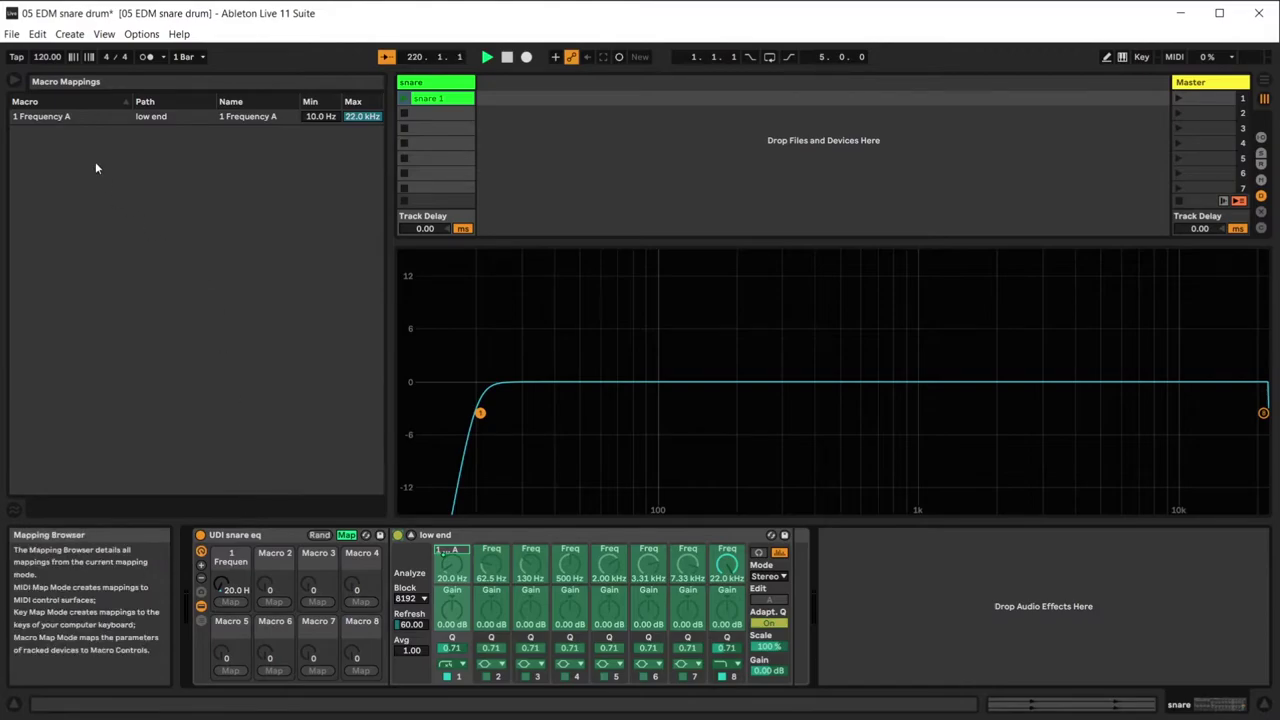
click(60, 116)
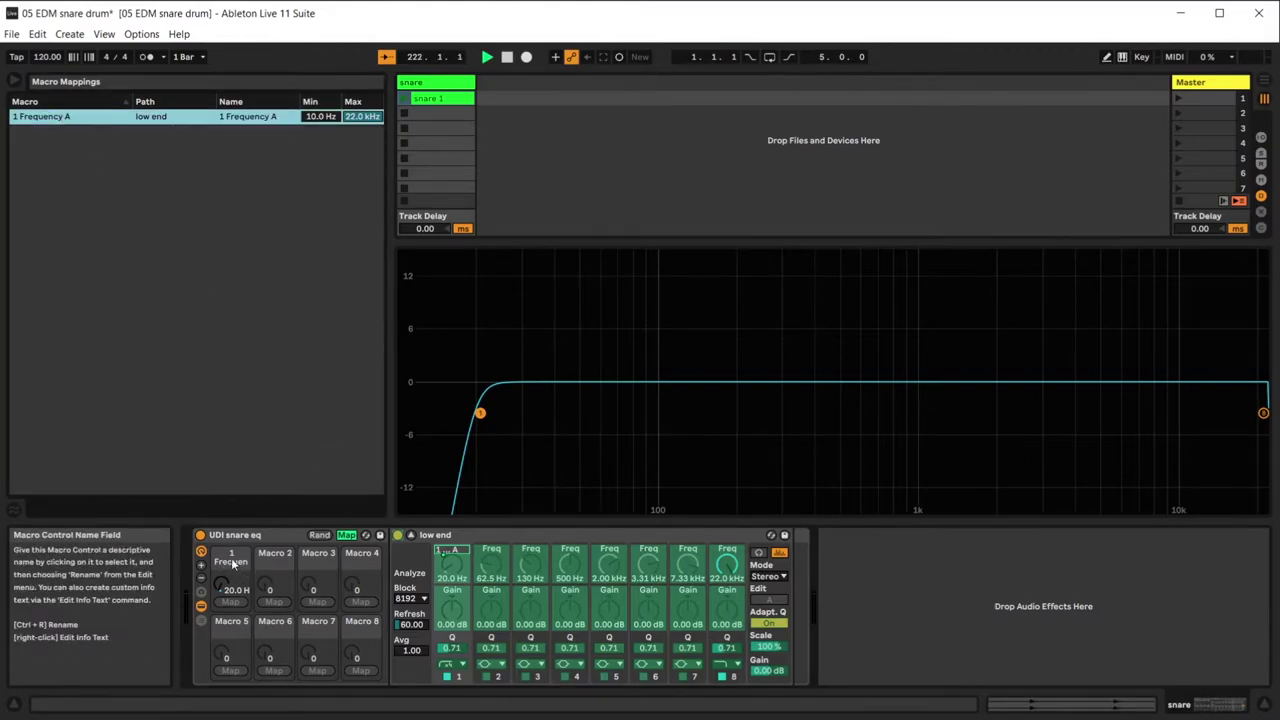
right_click(228, 562)
click(281, 422)
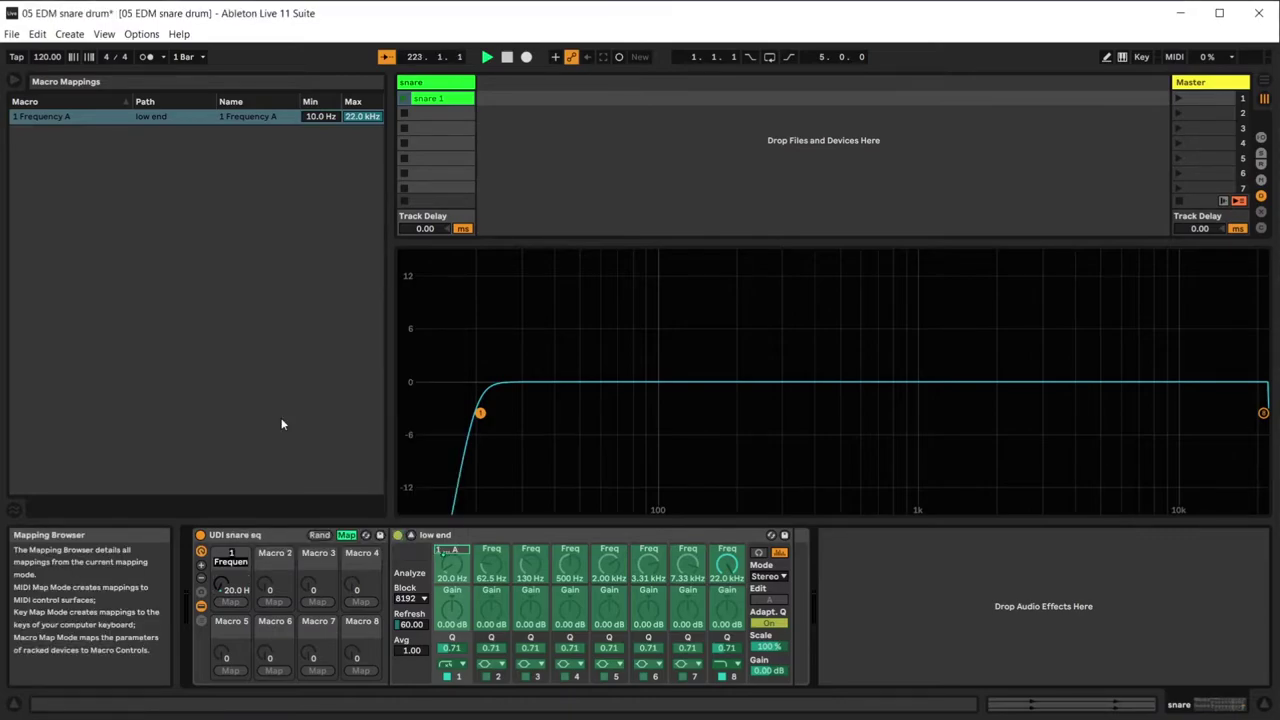
text(mud)
key(Return)
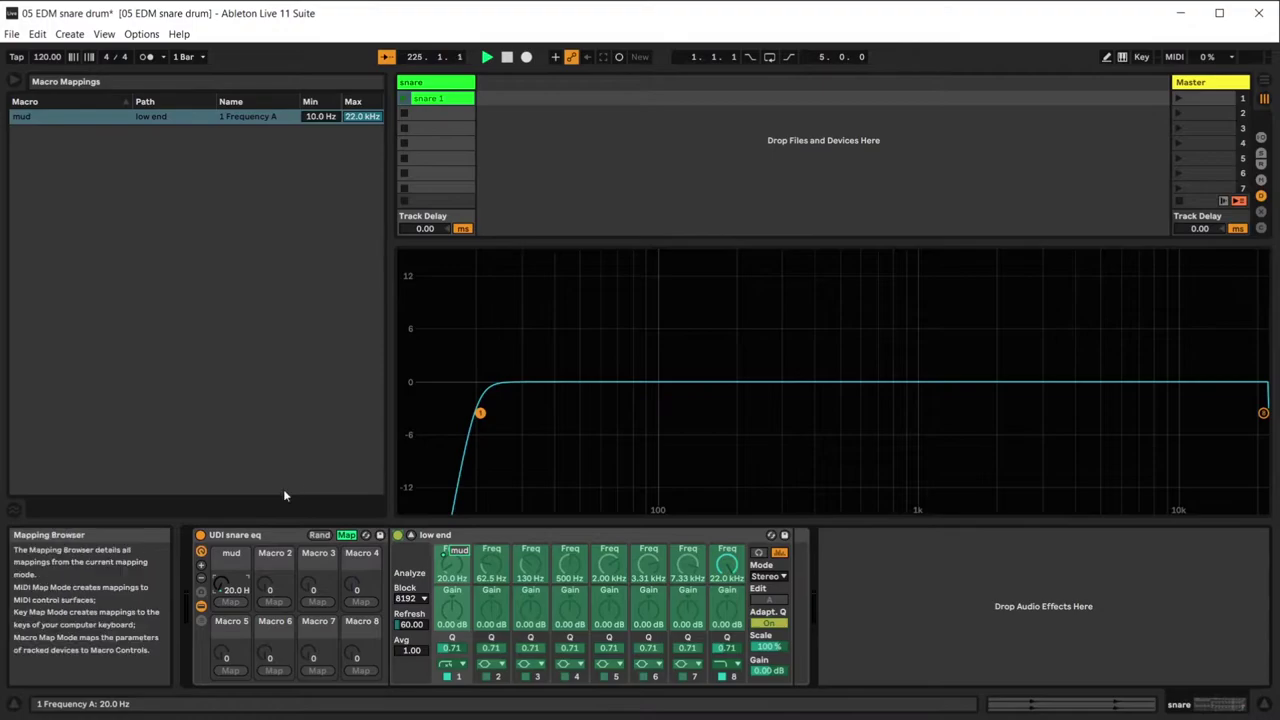
Set the mud macro's mapping range to 20 Hz minimum and 100 Hz maximum, and turn the macro down to 20 Hz.
click(176, 119)
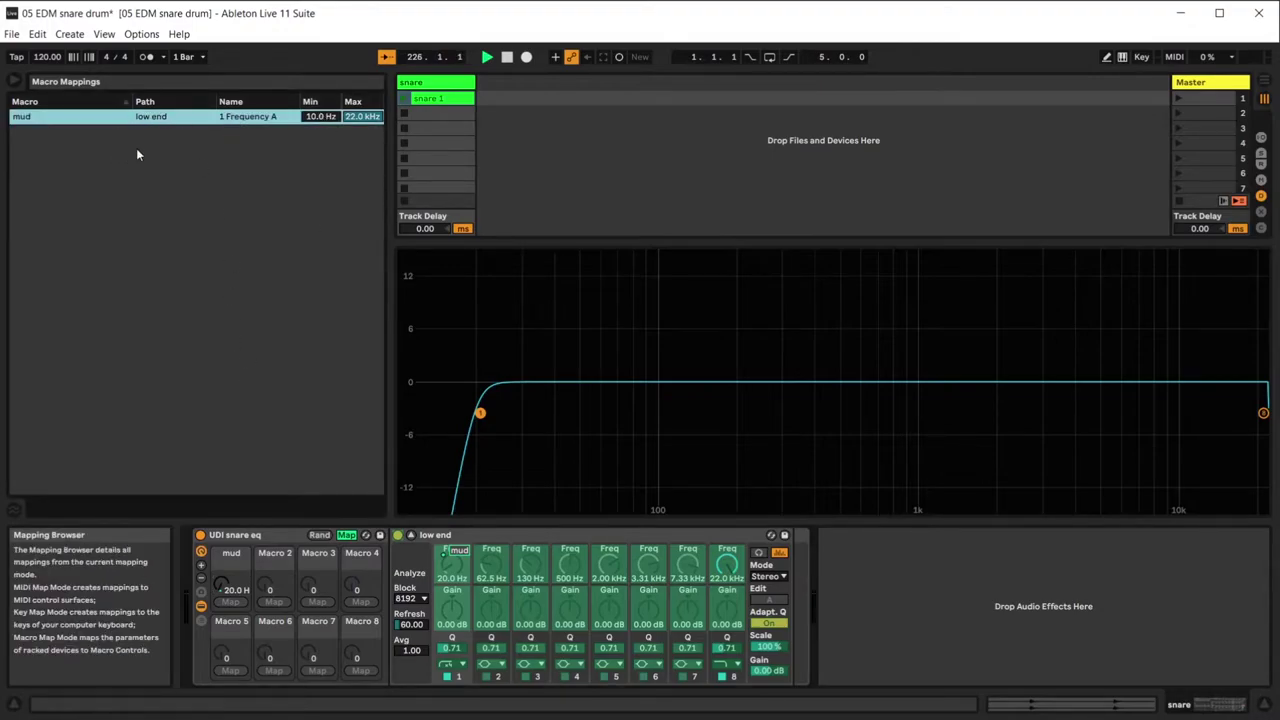
click(13, 84)
click(13, 84)
click(320, 116)
text(20)
key(Return)
click(360, 121)
text(199)
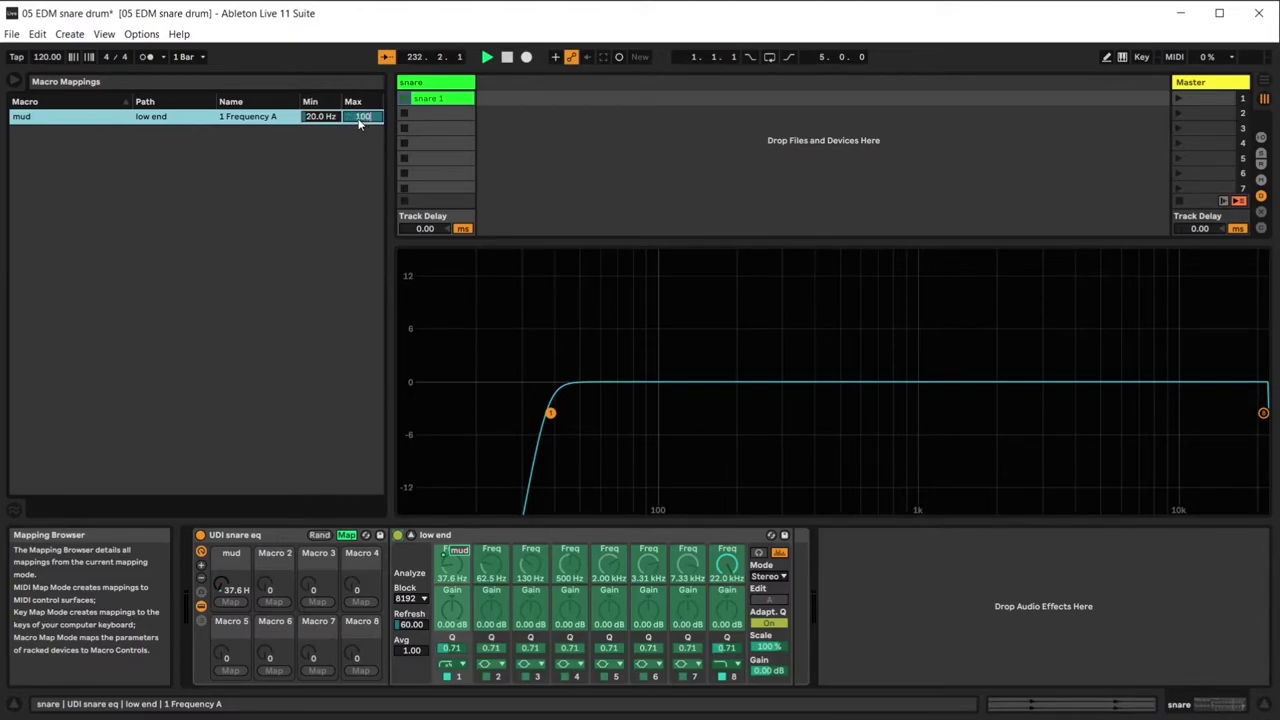
key(Return)
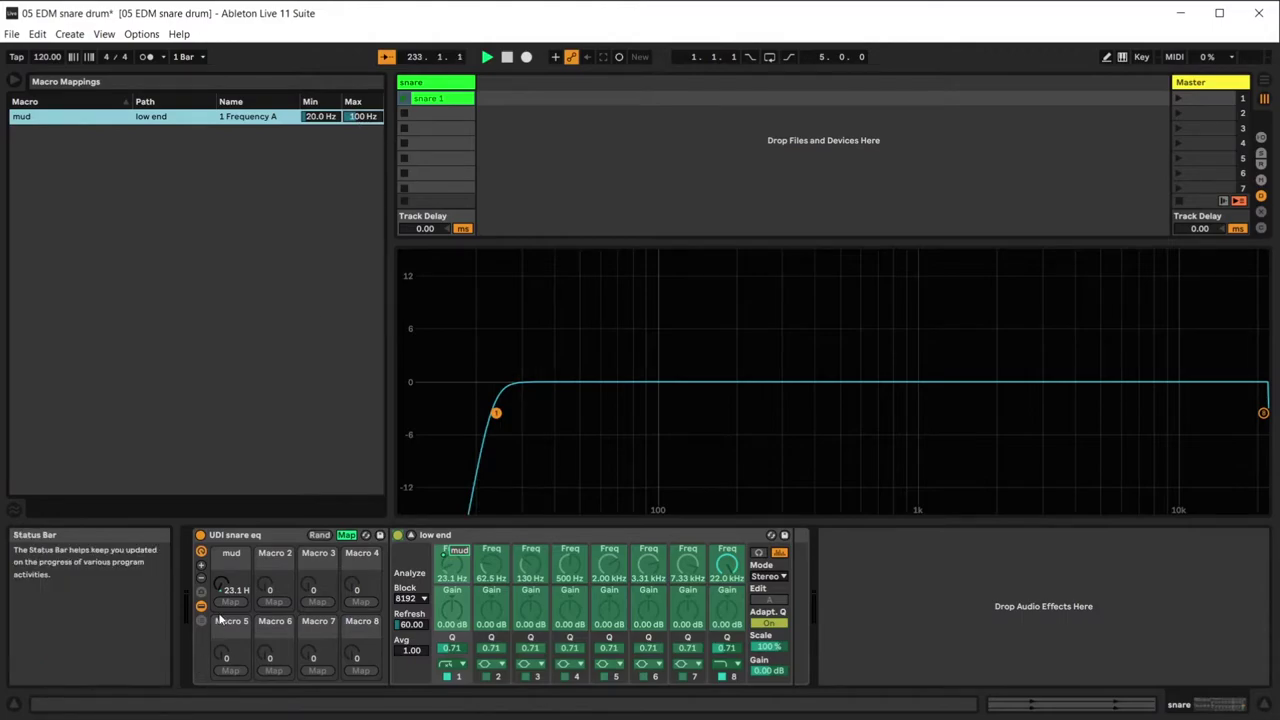
mouse_move(222, 587)
mouse_down()
mouse_move(220, 600)
mouse_move(220, 570)
mouse_move(220, 598)
mouse_up()
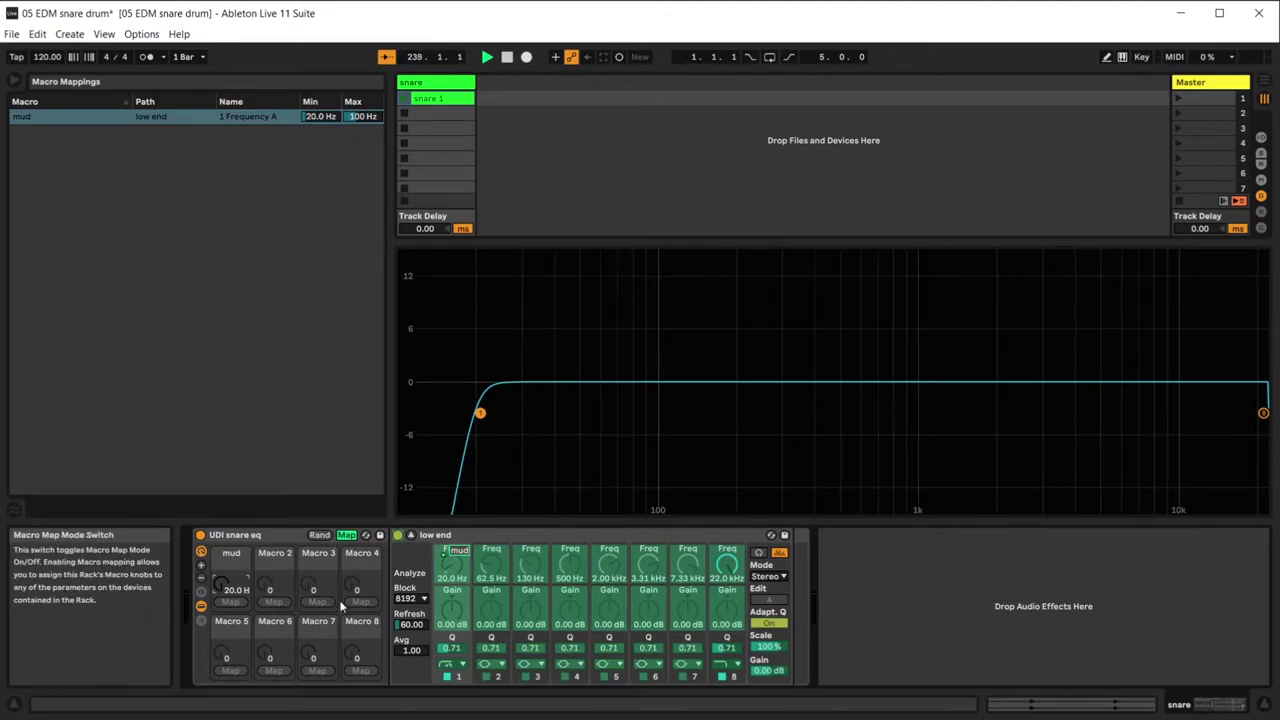
Map the frequency of band 2 to Macro 2 and rename that macro thinner.
click(491, 565)
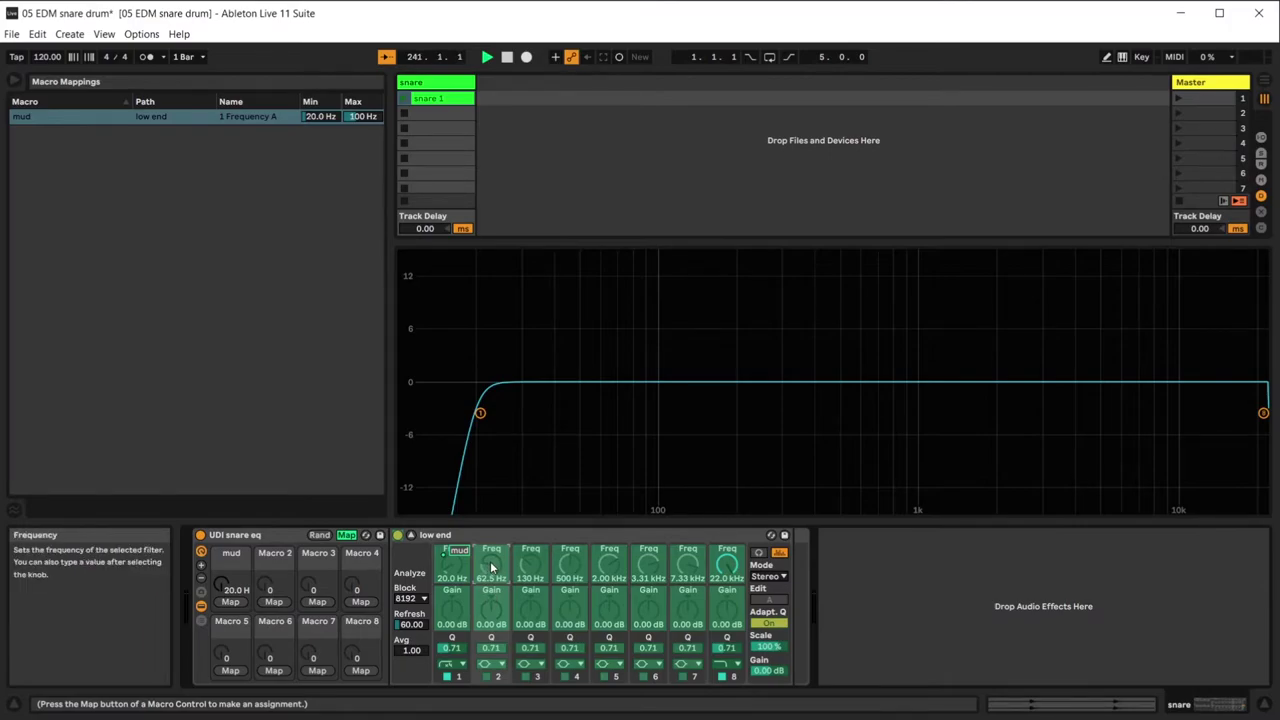
click(274, 601)
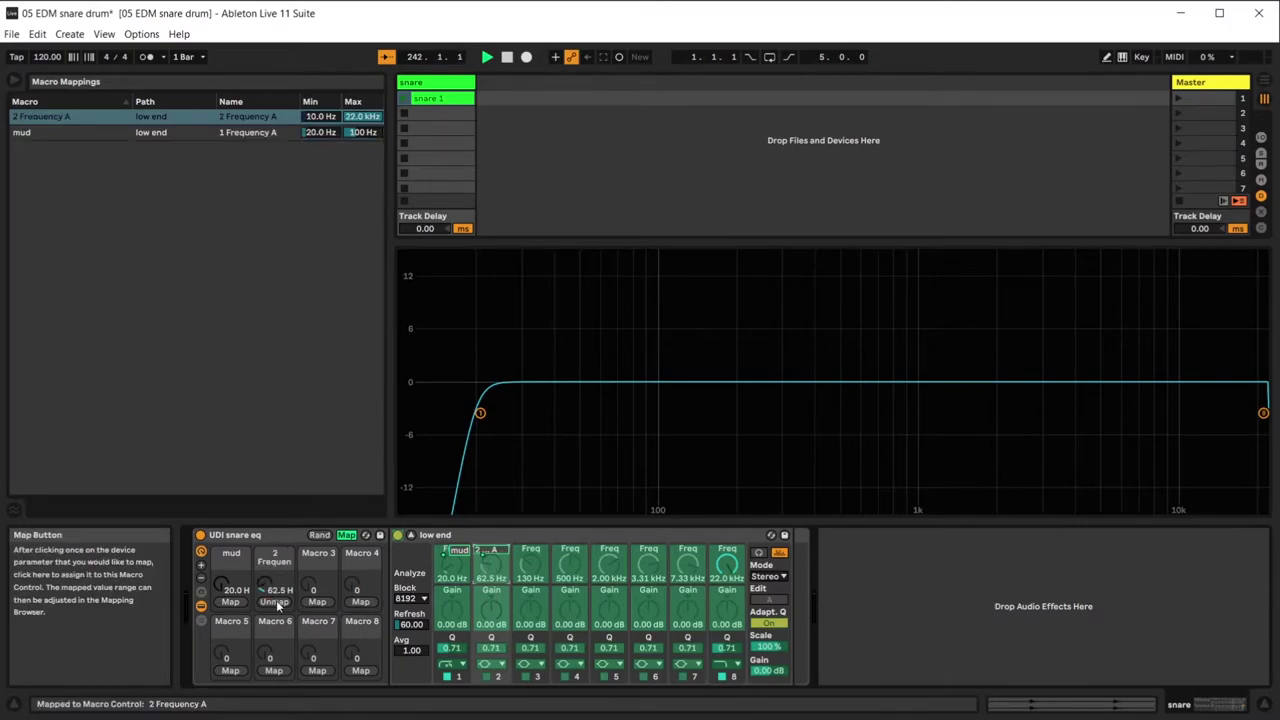
right_click(274, 558)
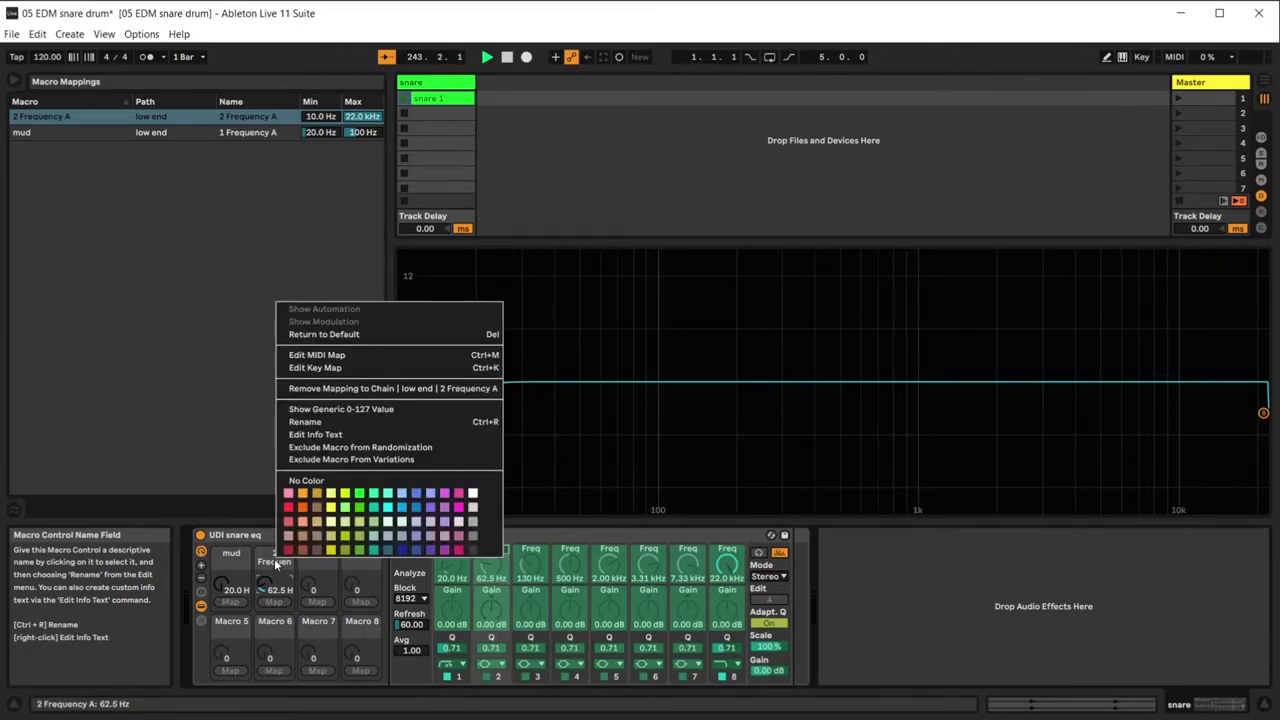
click(337, 423)
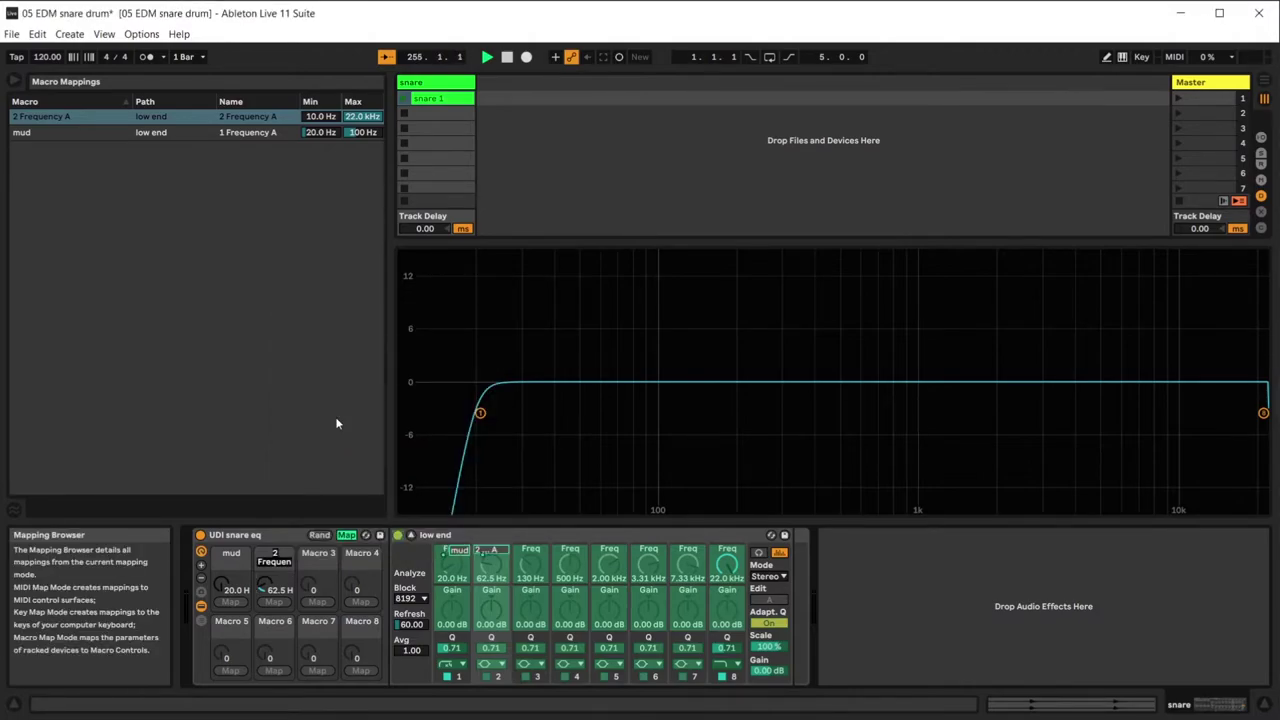
text(cr)
key(BackSpace)
key(BackSpace)
text(thinner)
key(Return)
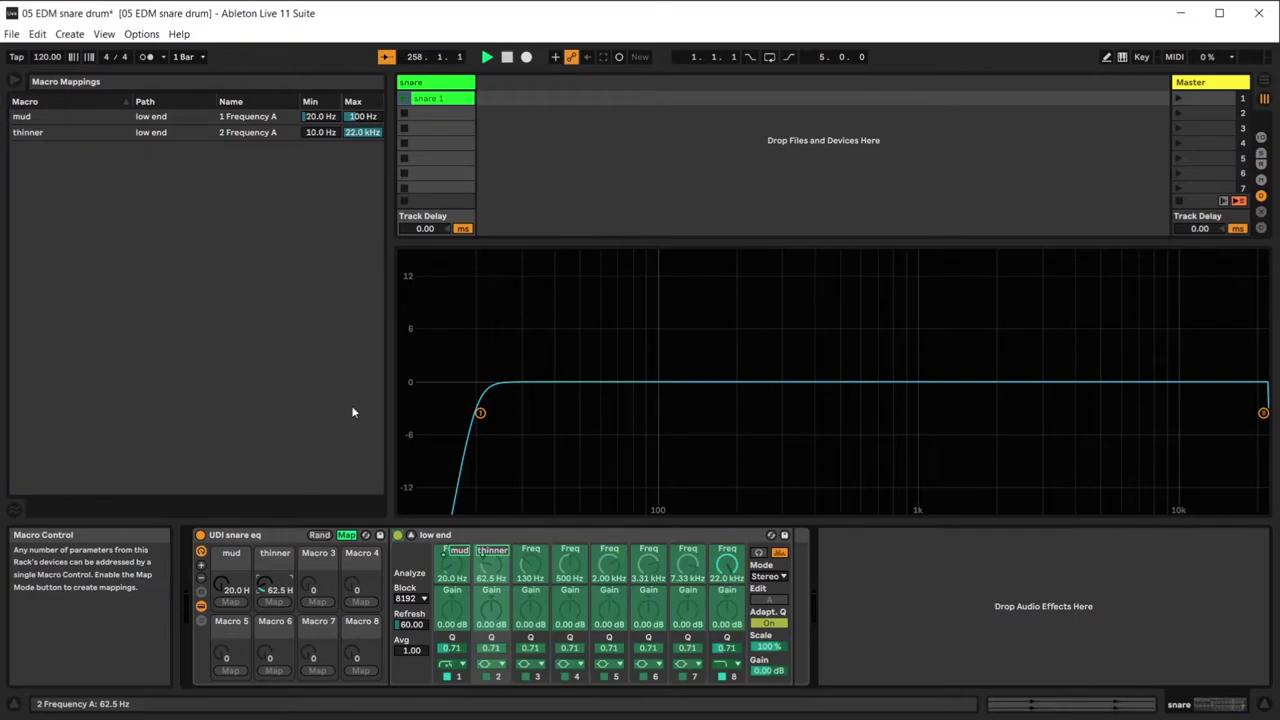
Set the thinner macro's mapping range to 20 Hz minimum and 250 Hz maximum, and leave macro map mode.
click(322, 133)
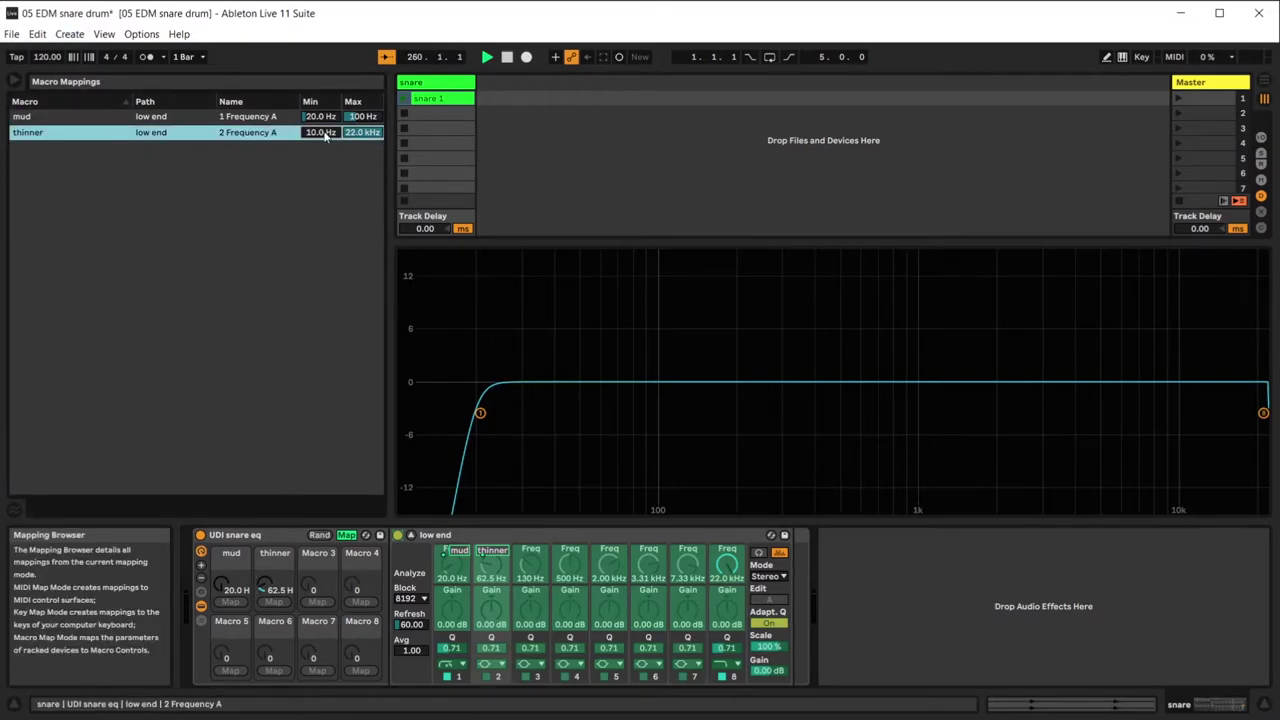
text(20)
key(Return)
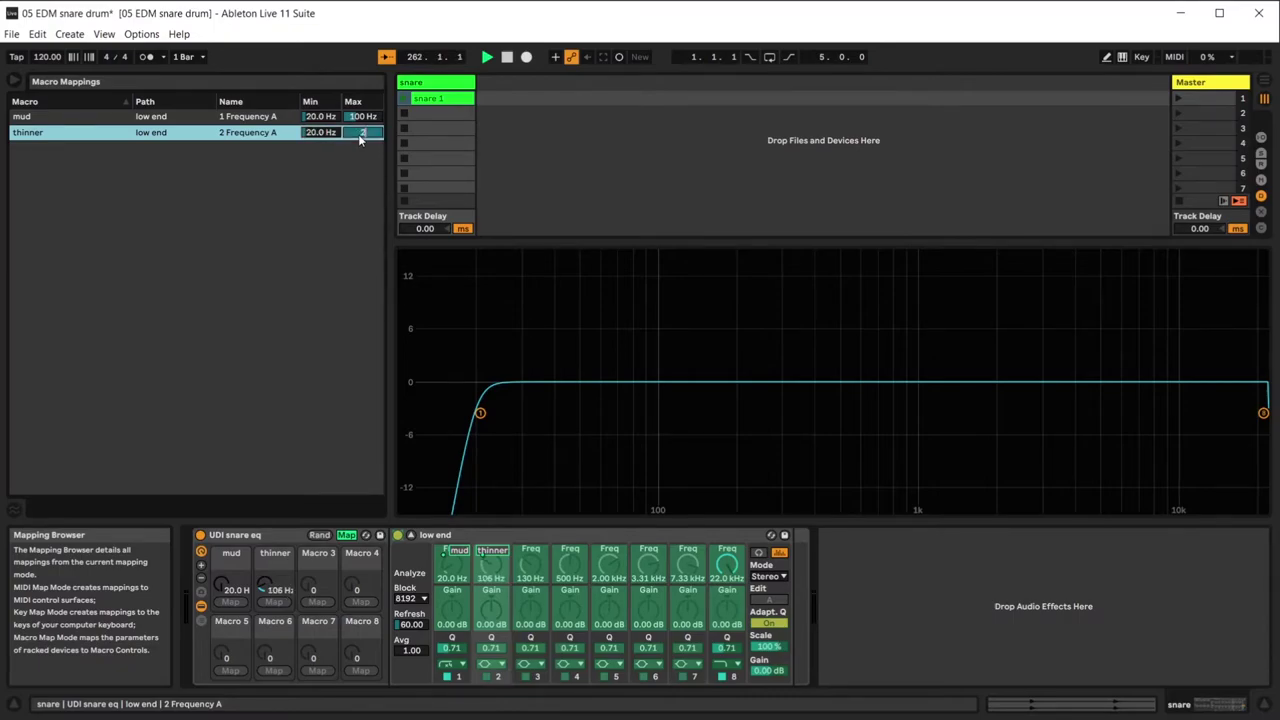
key(Return)
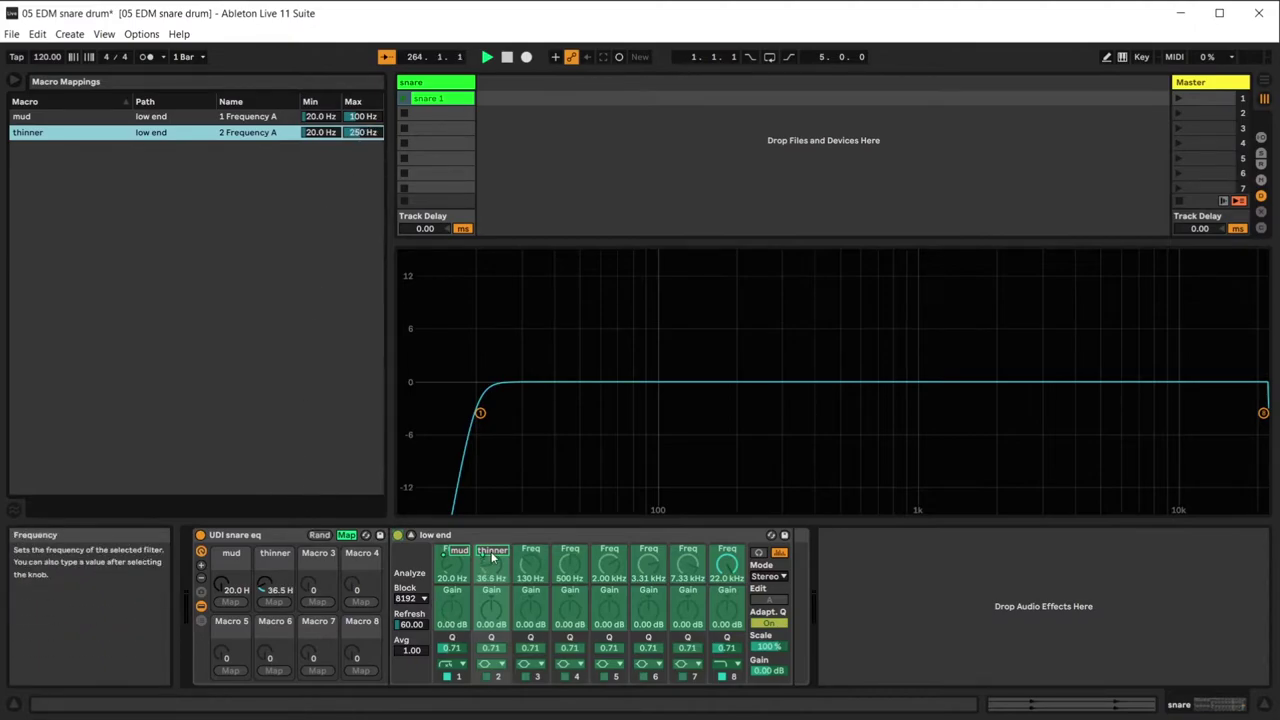
click(346, 536)
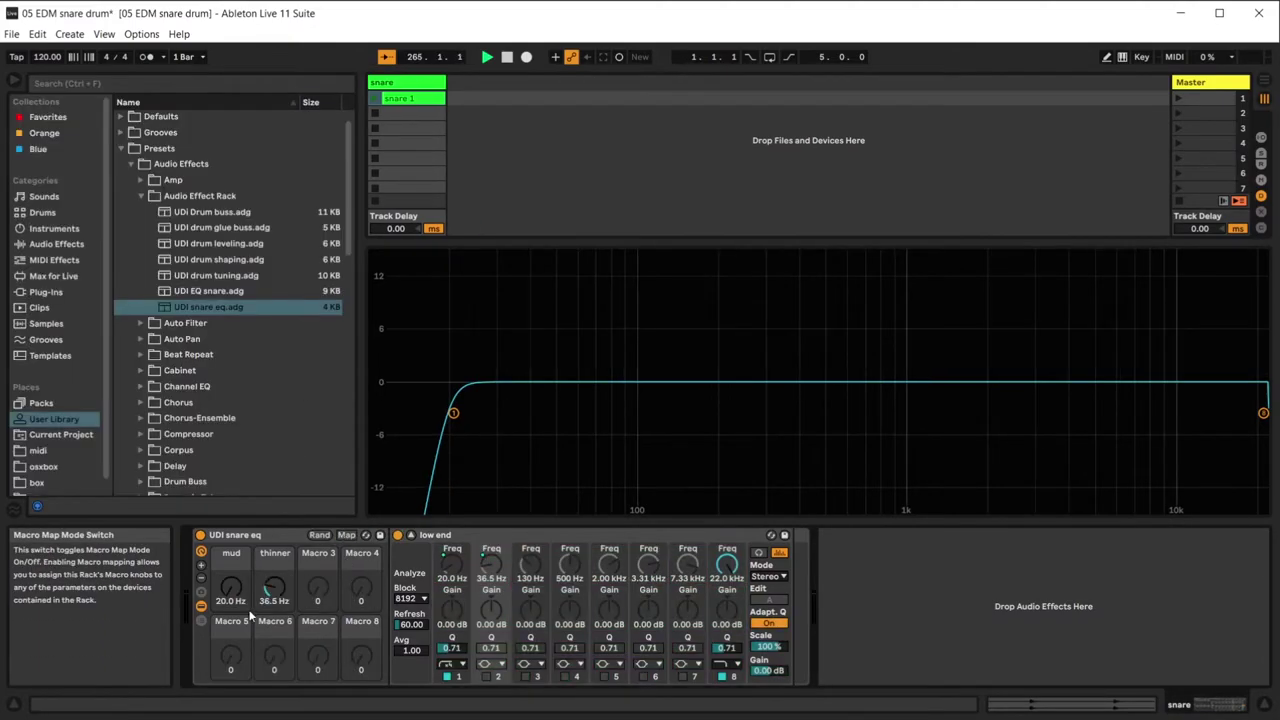
Change band 2 of the low end EQ to the same steep low-cut filter as band 1 and activate it.
click(487, 665)
click(487, 677)
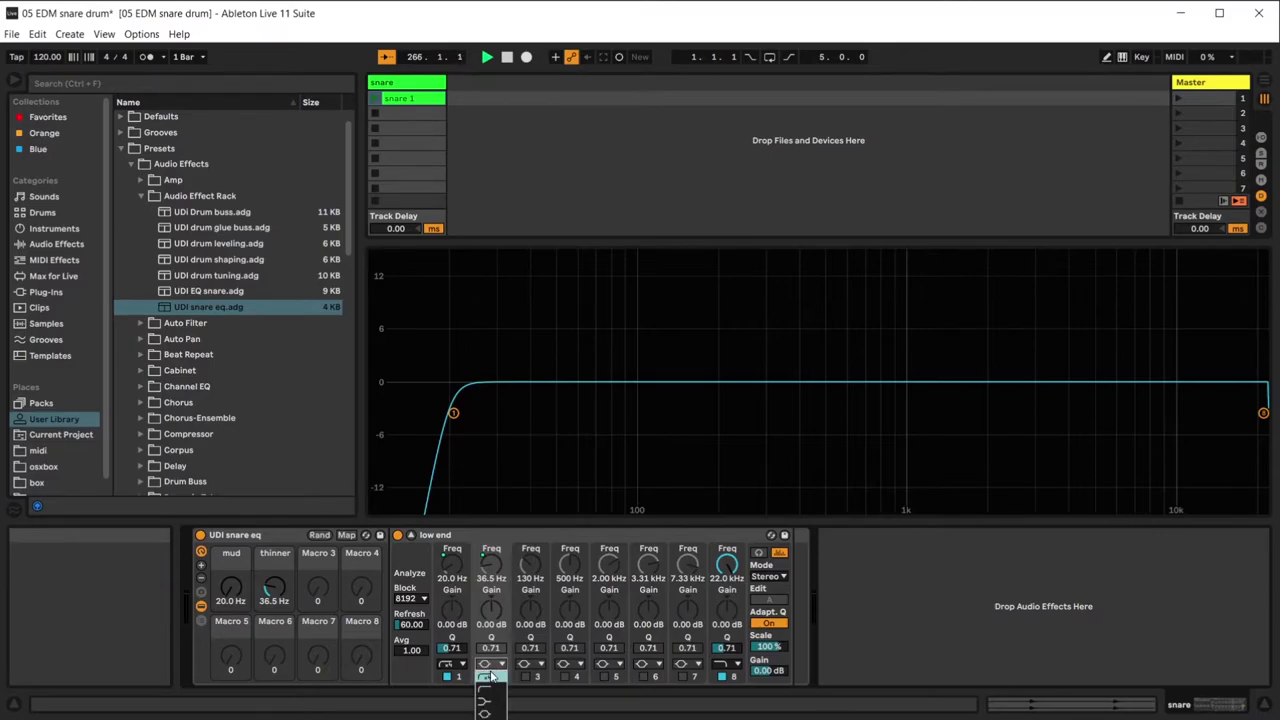
click(487, 677)
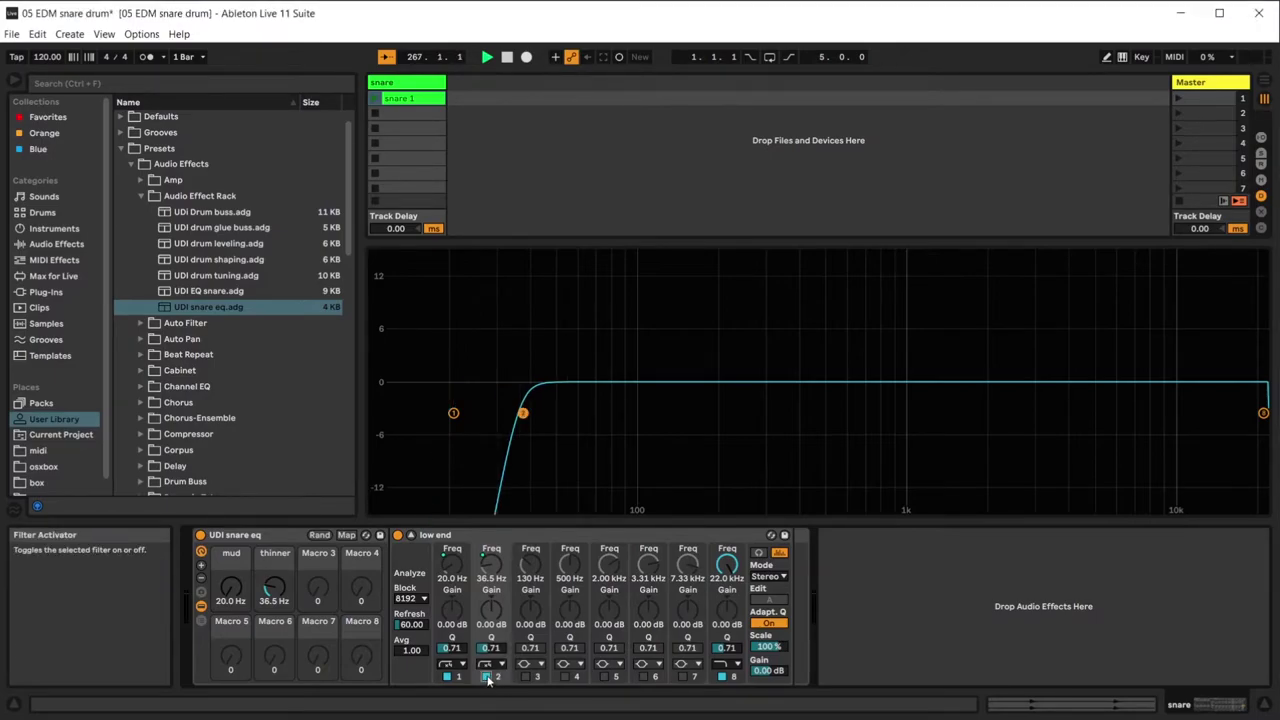
Test the low cut by sweeping the thinner macro to 20 Hz, up to 250 Hz and back to about 20.8 Hz.
drag(285, 589, 285, 640)
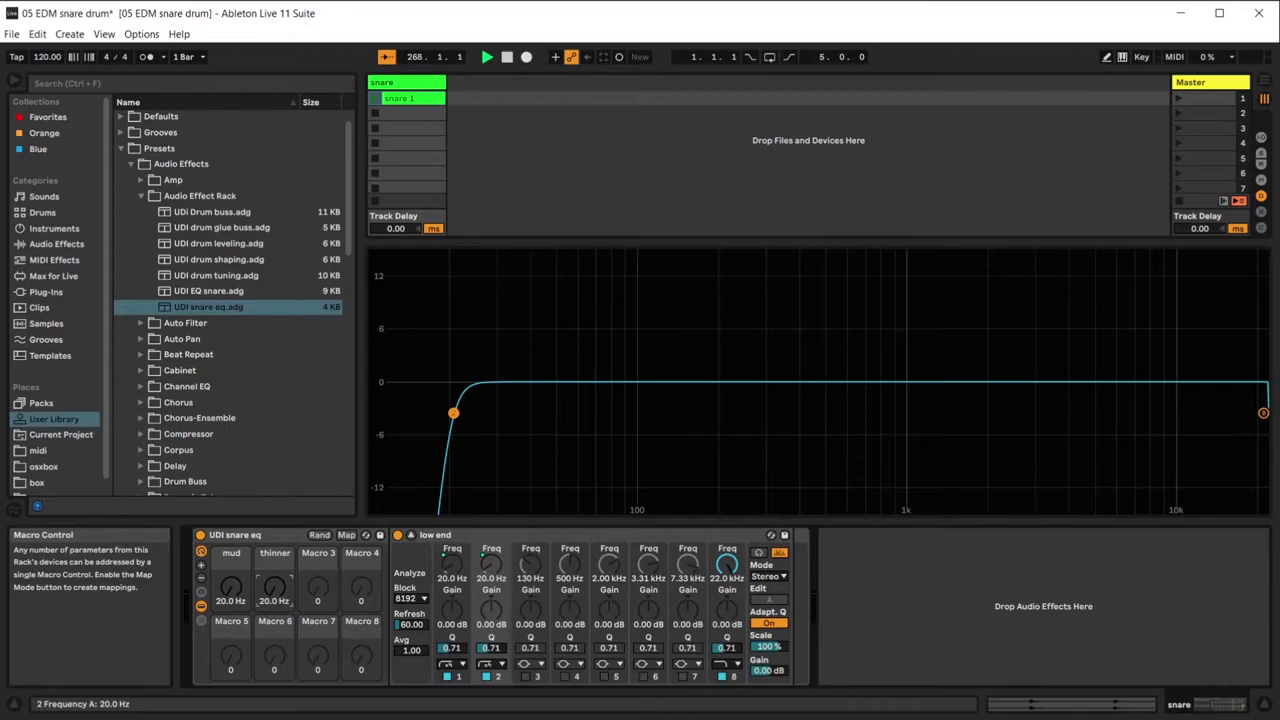
drag(230, 580, 274, 540)
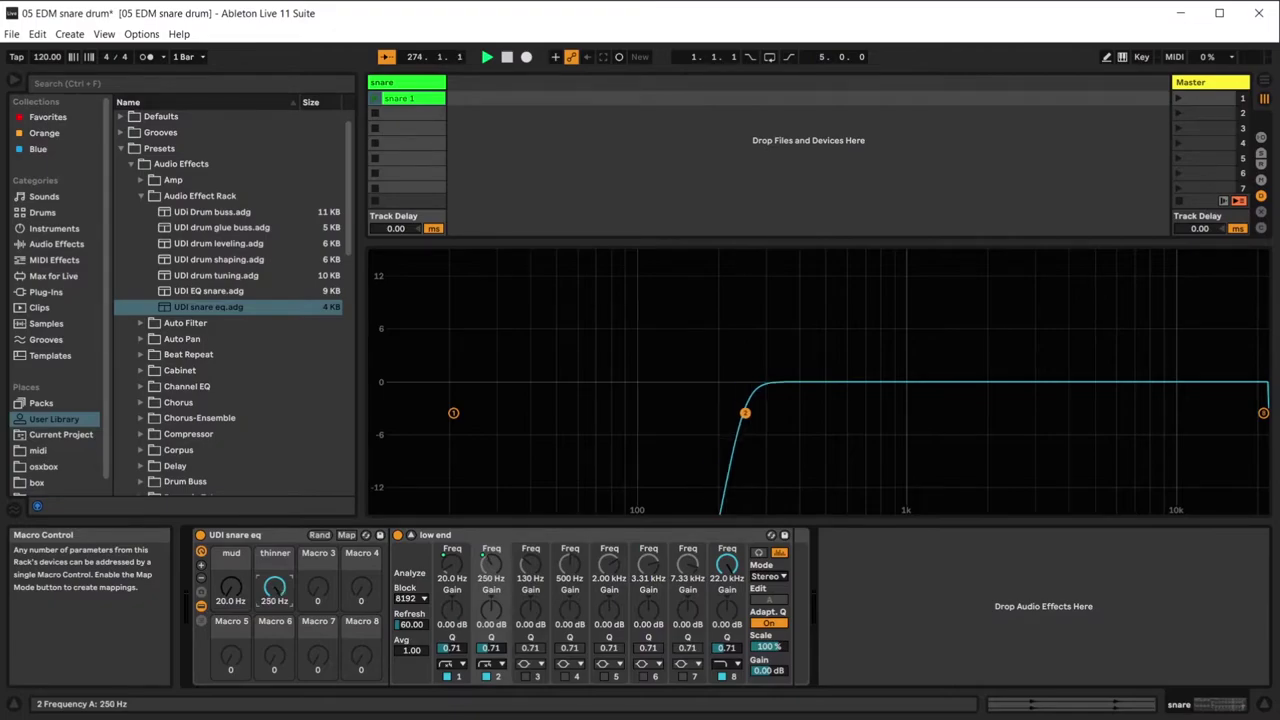
drag(279, 597, 279, 628)
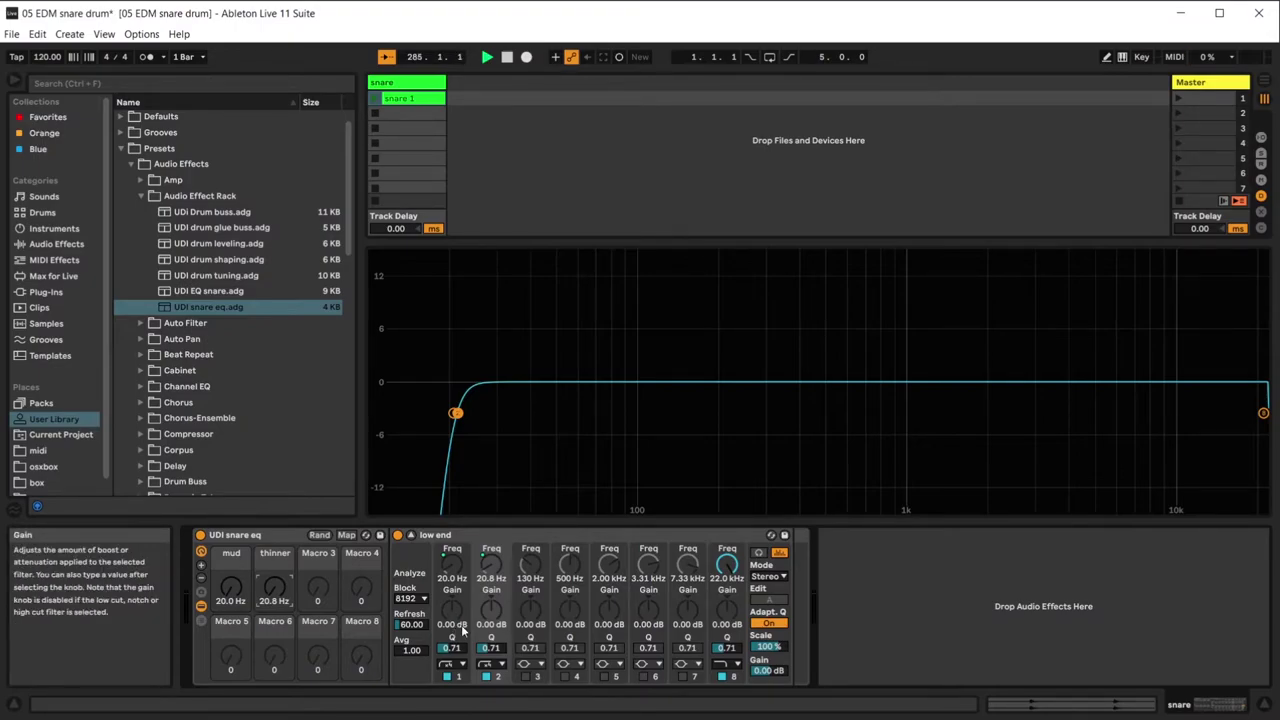
Map the frequency of band 3 to Macro 3 and rename that macro wieght.
right_click(531, 583)
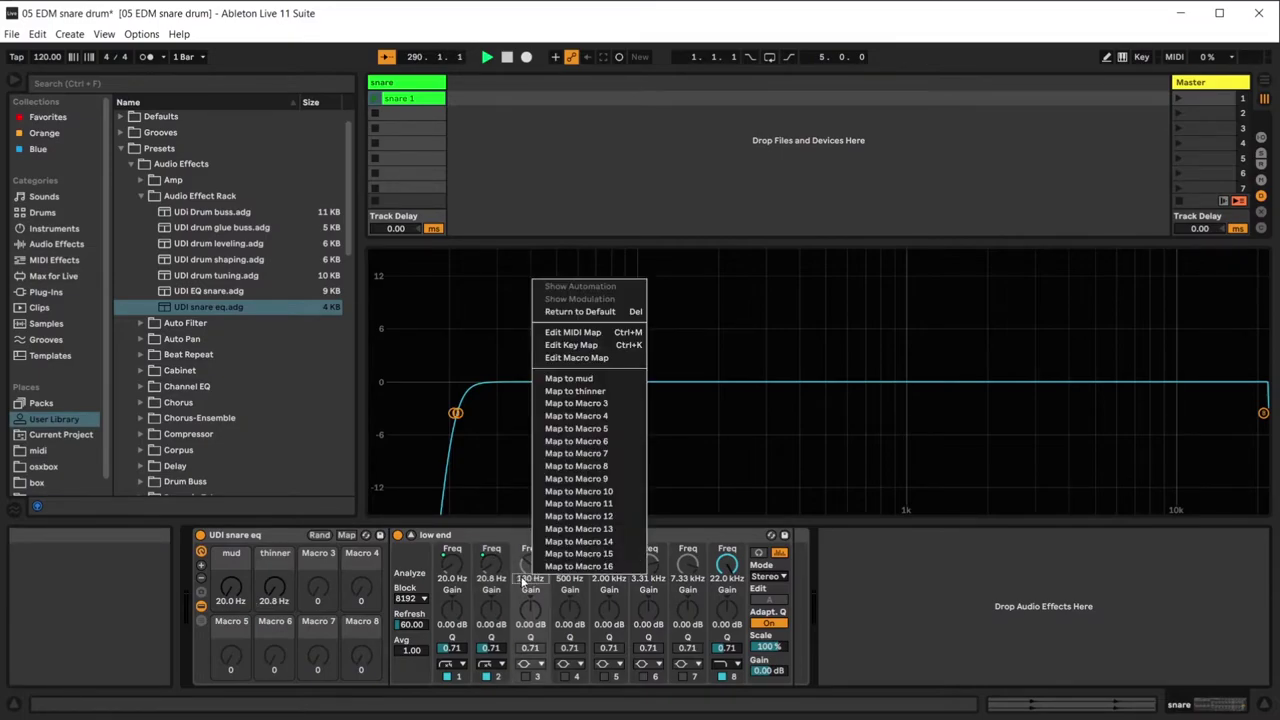
key(Escape)
click(346, 535)
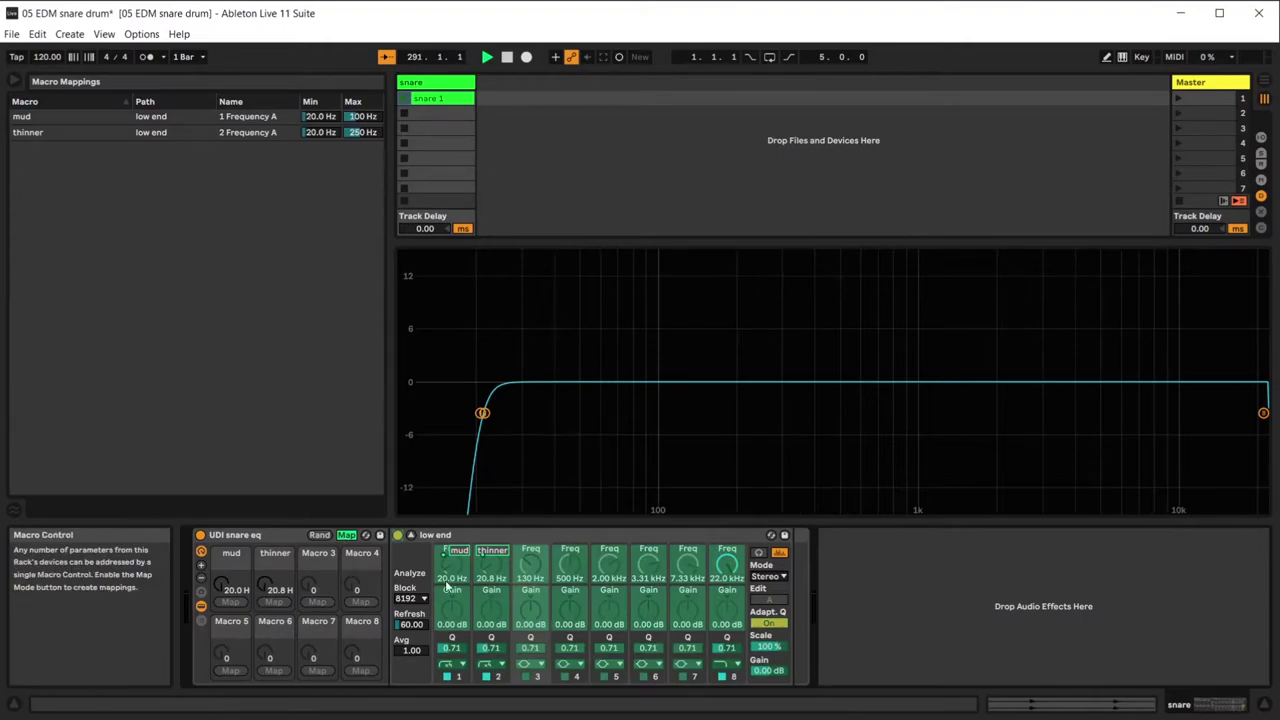
click(538, 566)
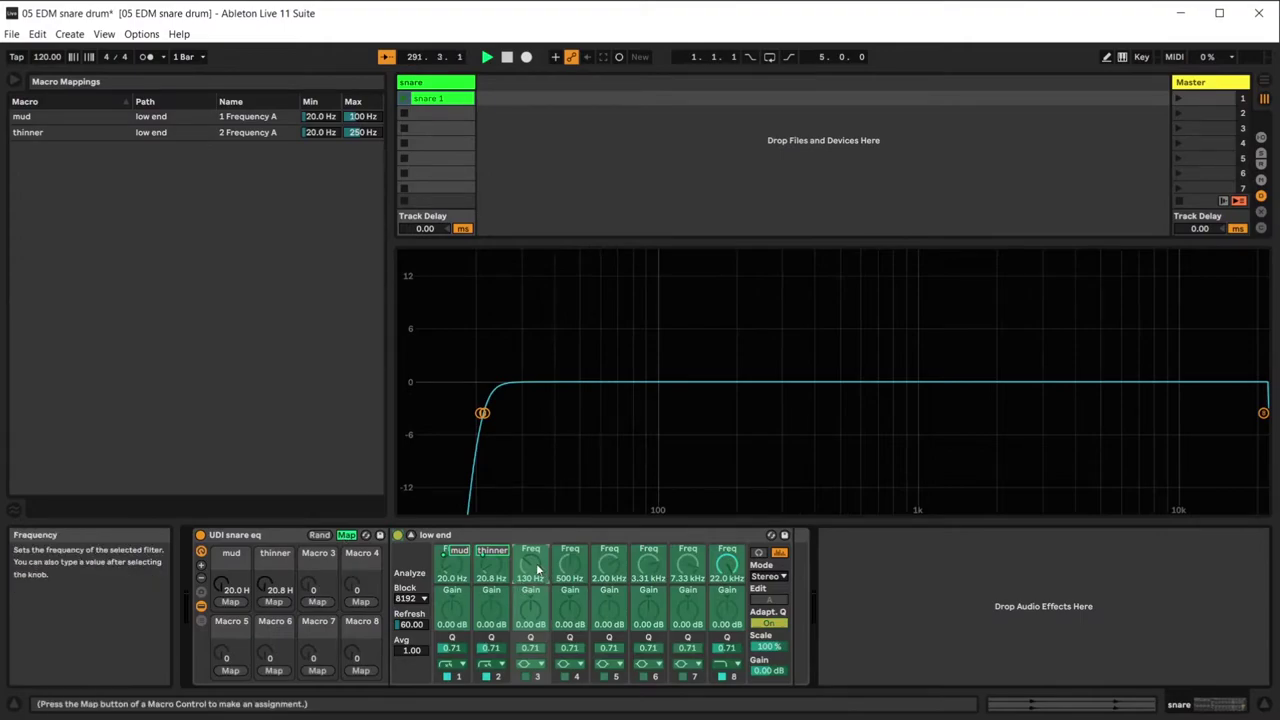
click(318, 601)
right_click(326, 558)
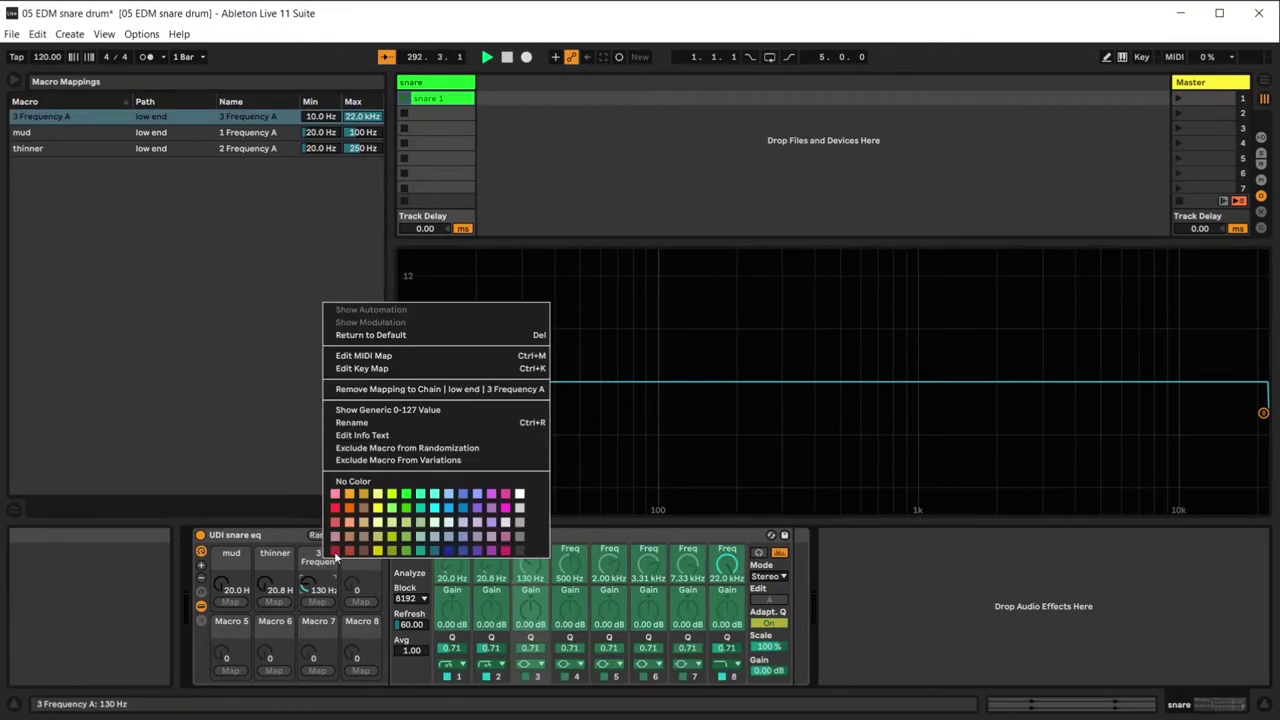
click(396, 423)
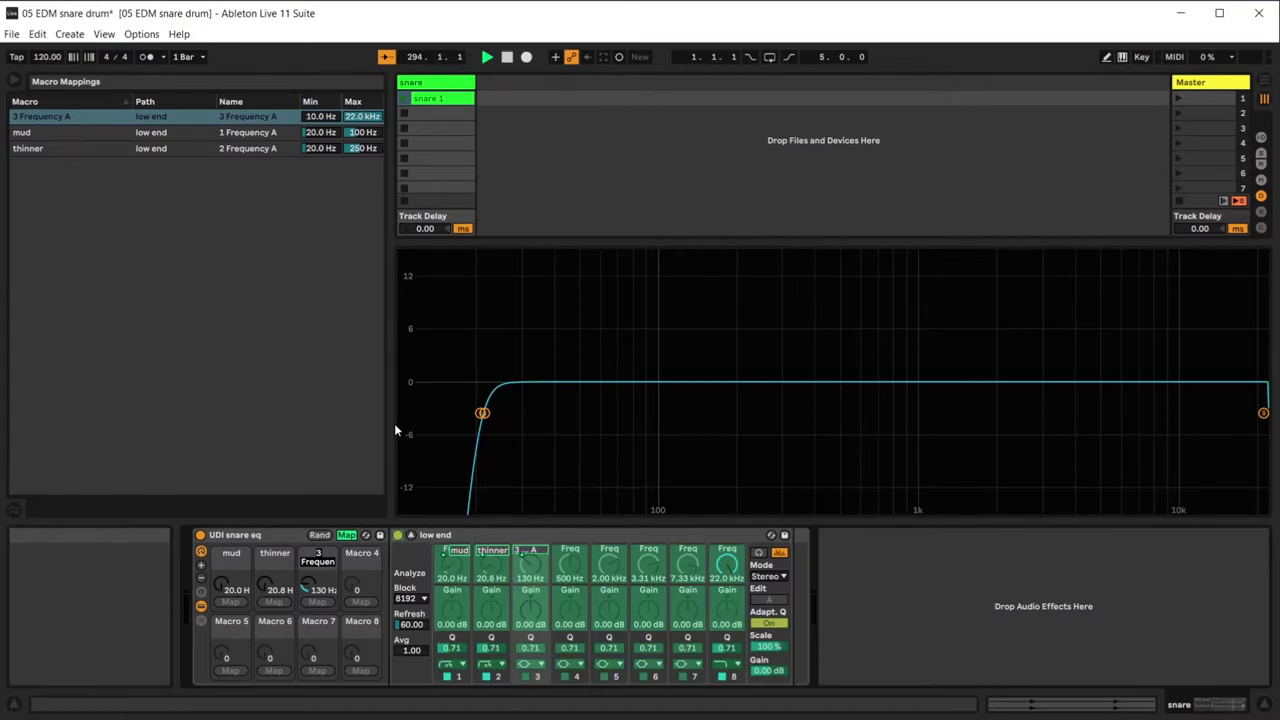
text(weight)
key(Return)
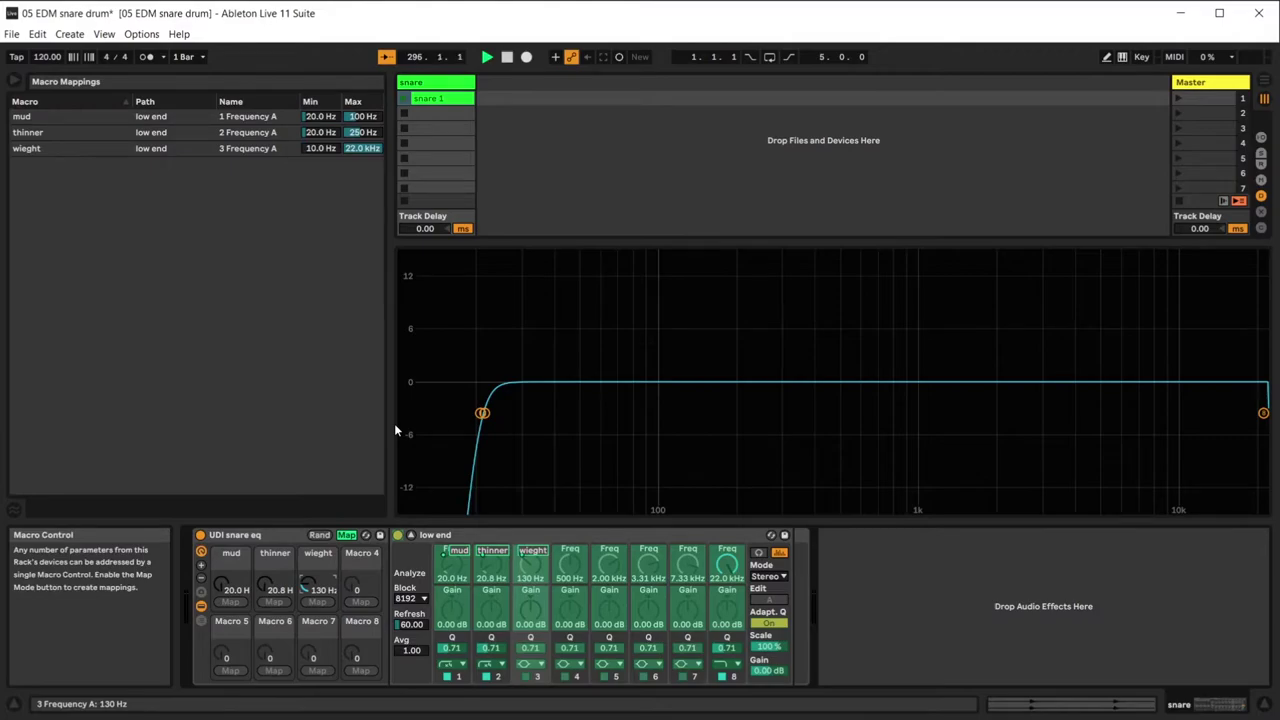
Set the wieght macro's mapping range to 120 Hz minimum and 350 Hz maximum.
click(320, 152)
text(120)
key(Return)
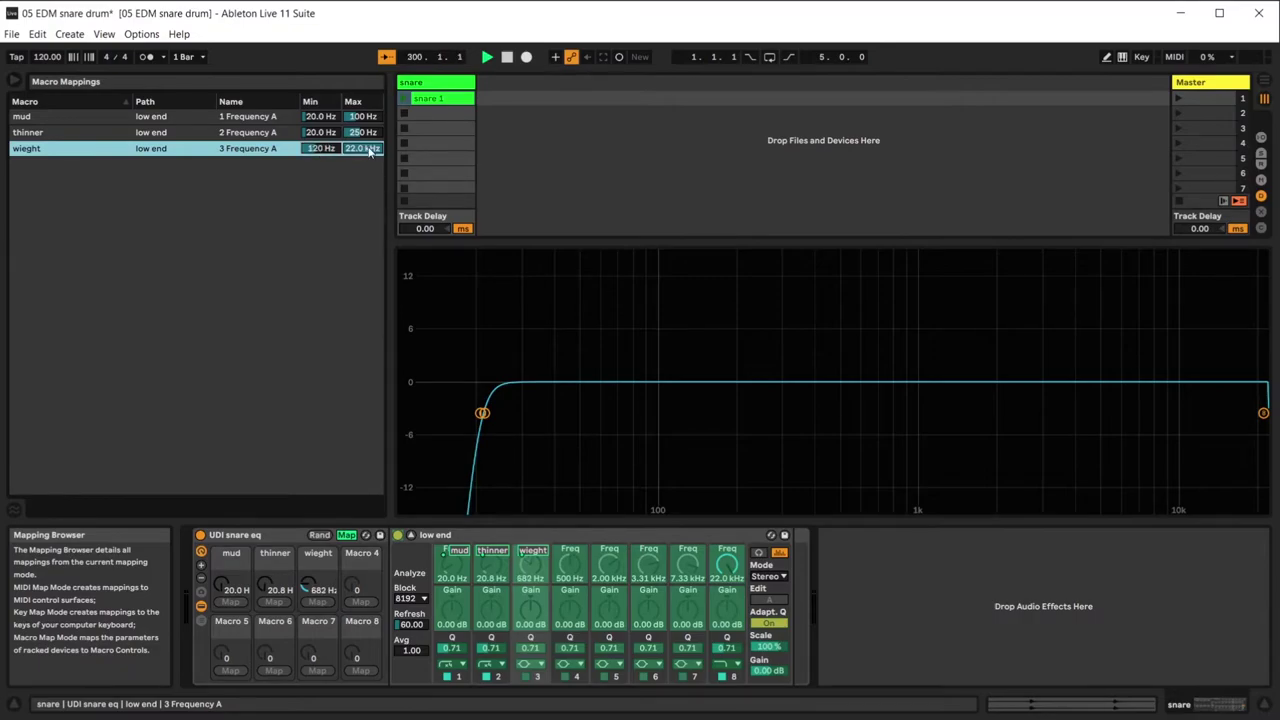
text(3)
key(Return)
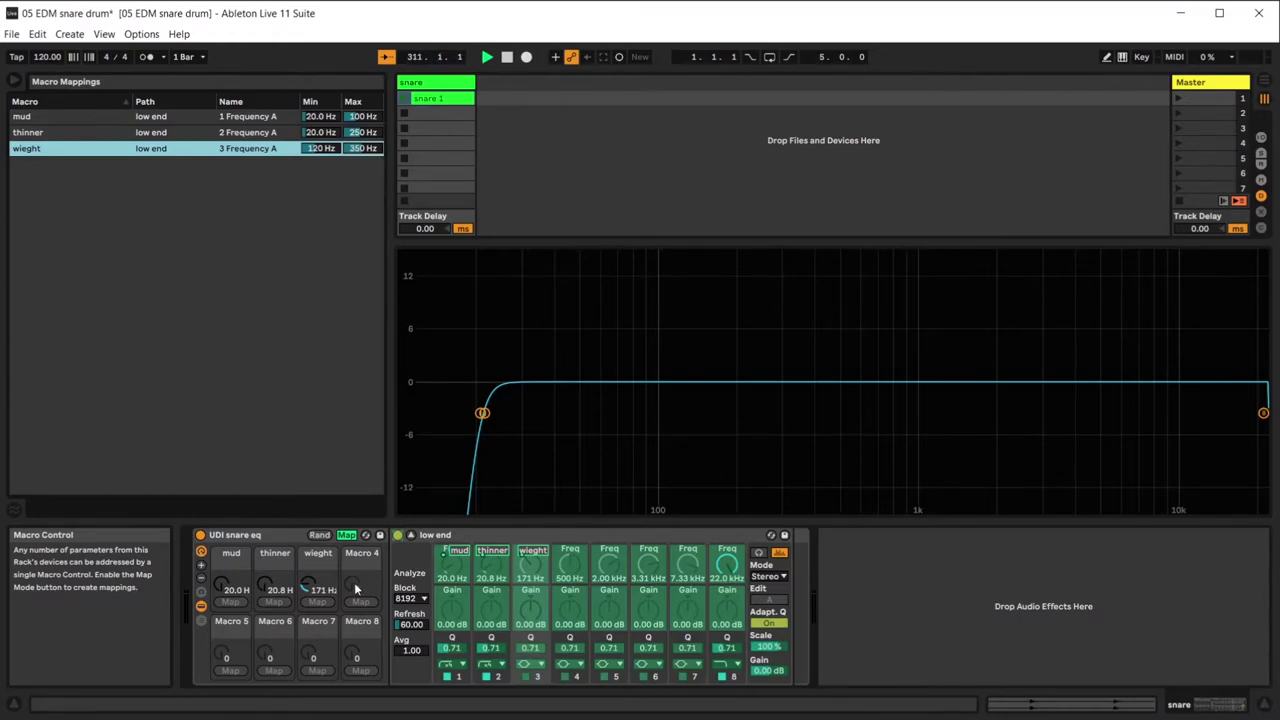
Map the gain of band 3 to Macro 4 and rename that macro gain.
click(354, 588)
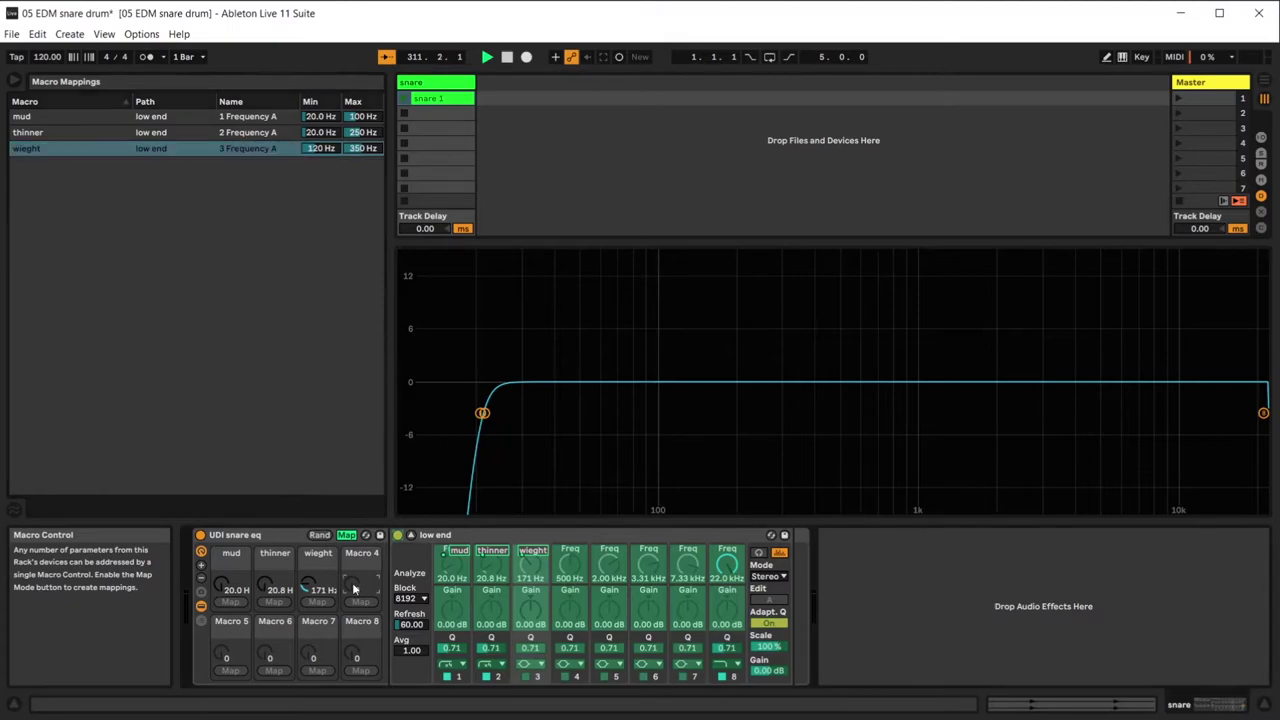
click(530, 608)
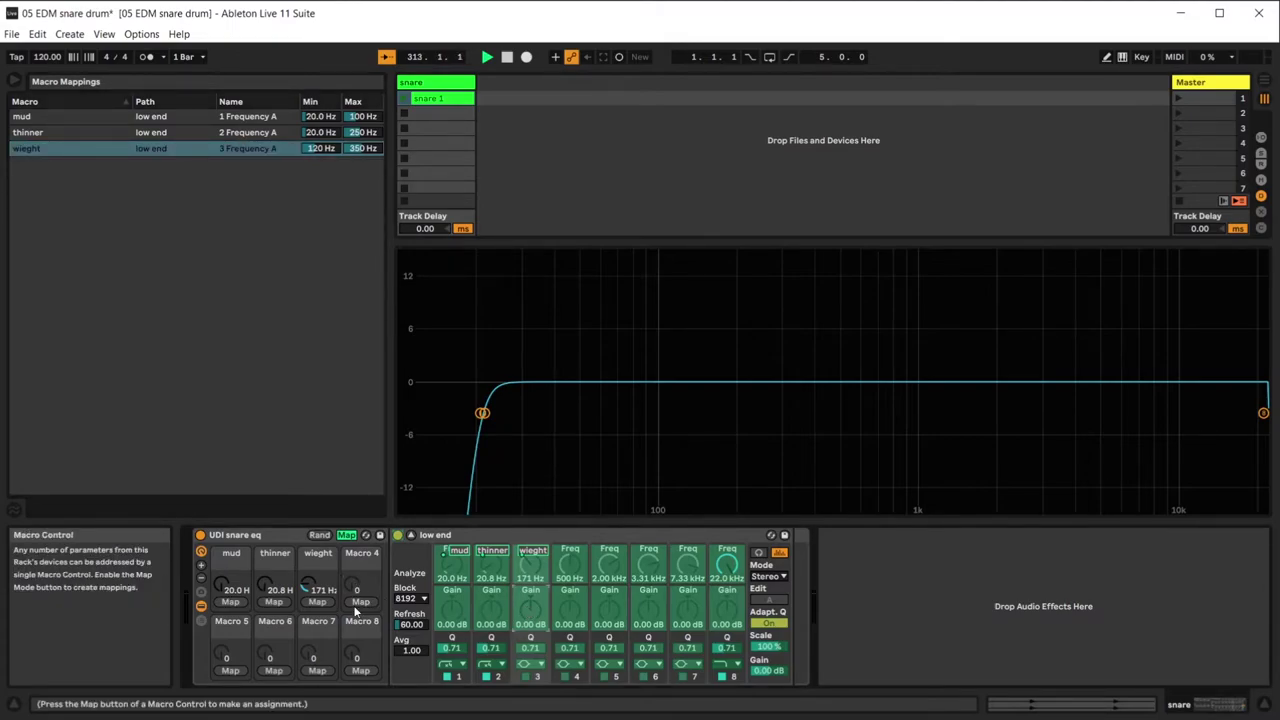
click(361, 601)
right_click(367, 601)
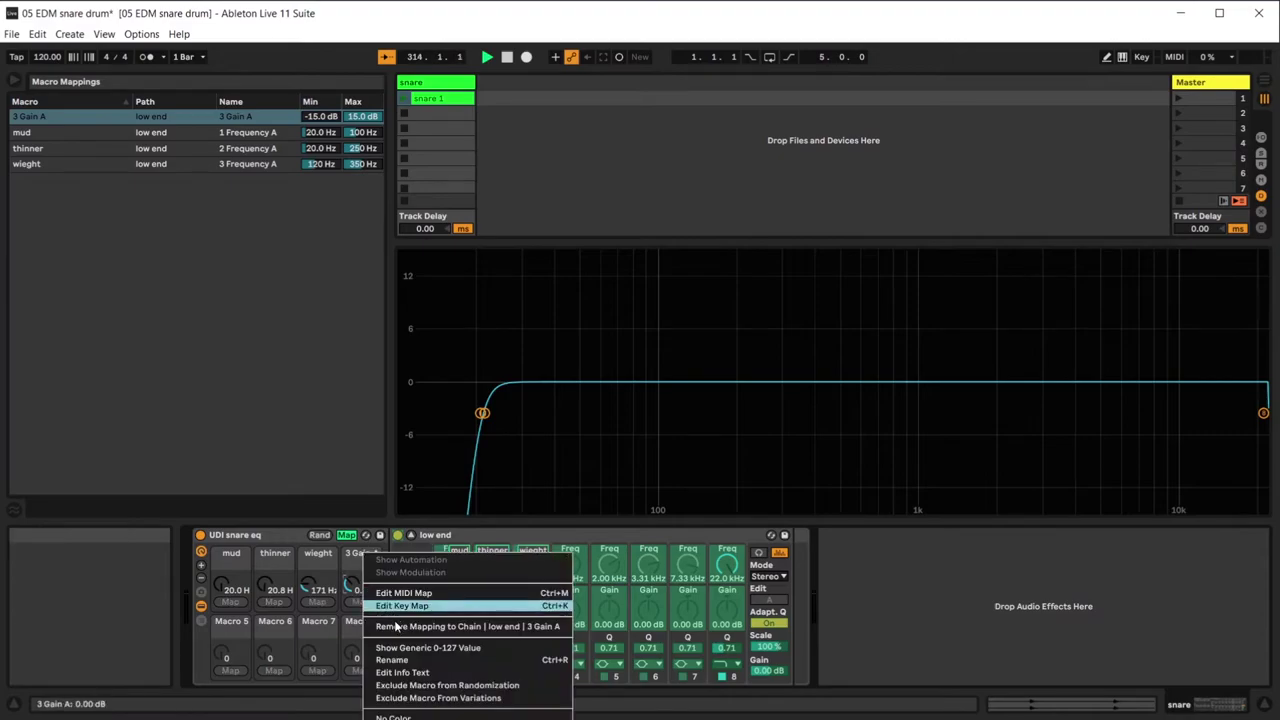
click(407, 660)
text(gain)
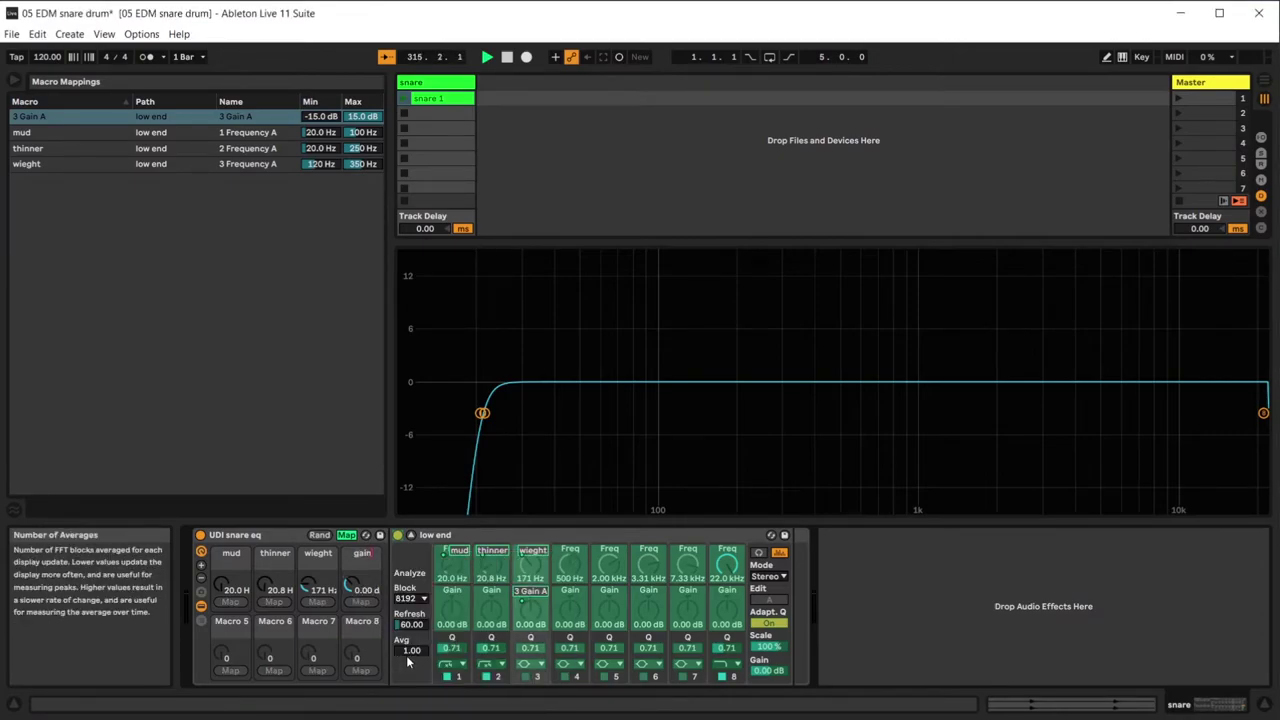
key(Return)
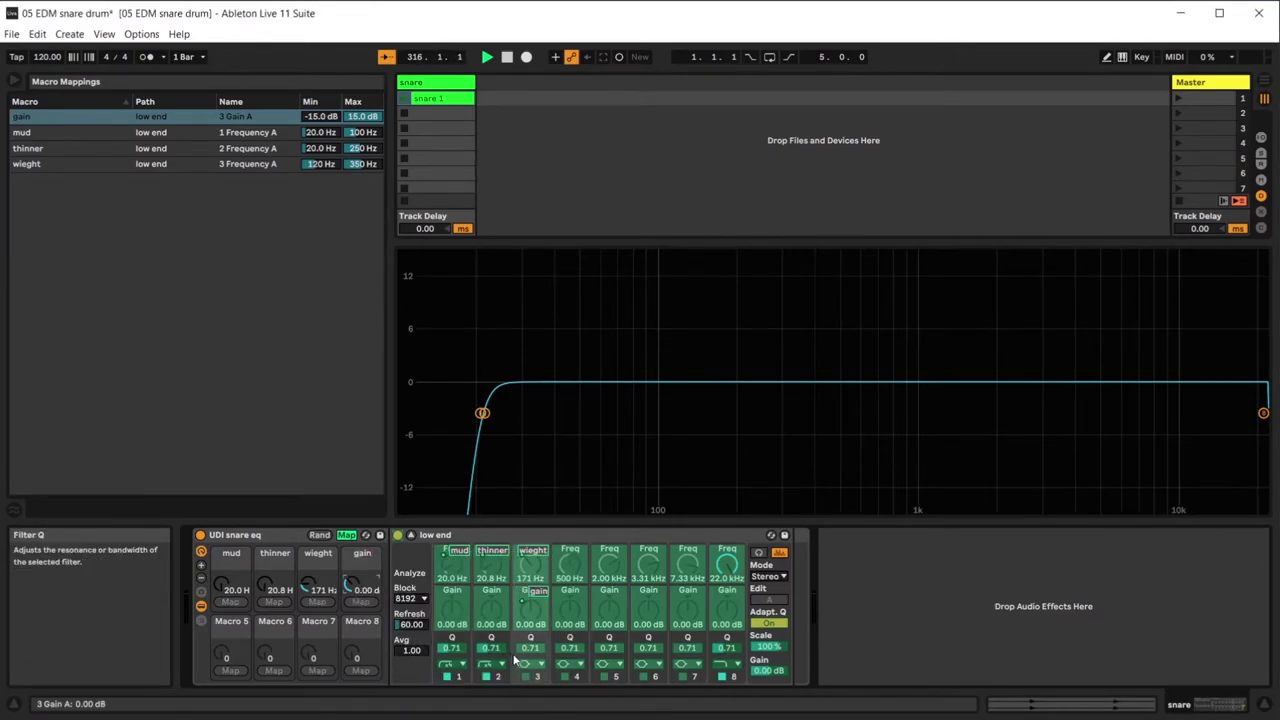
Map the Q of band 3 to Macro 5 and rename that macro q.
click(245, 671)
right_click(241, 633)
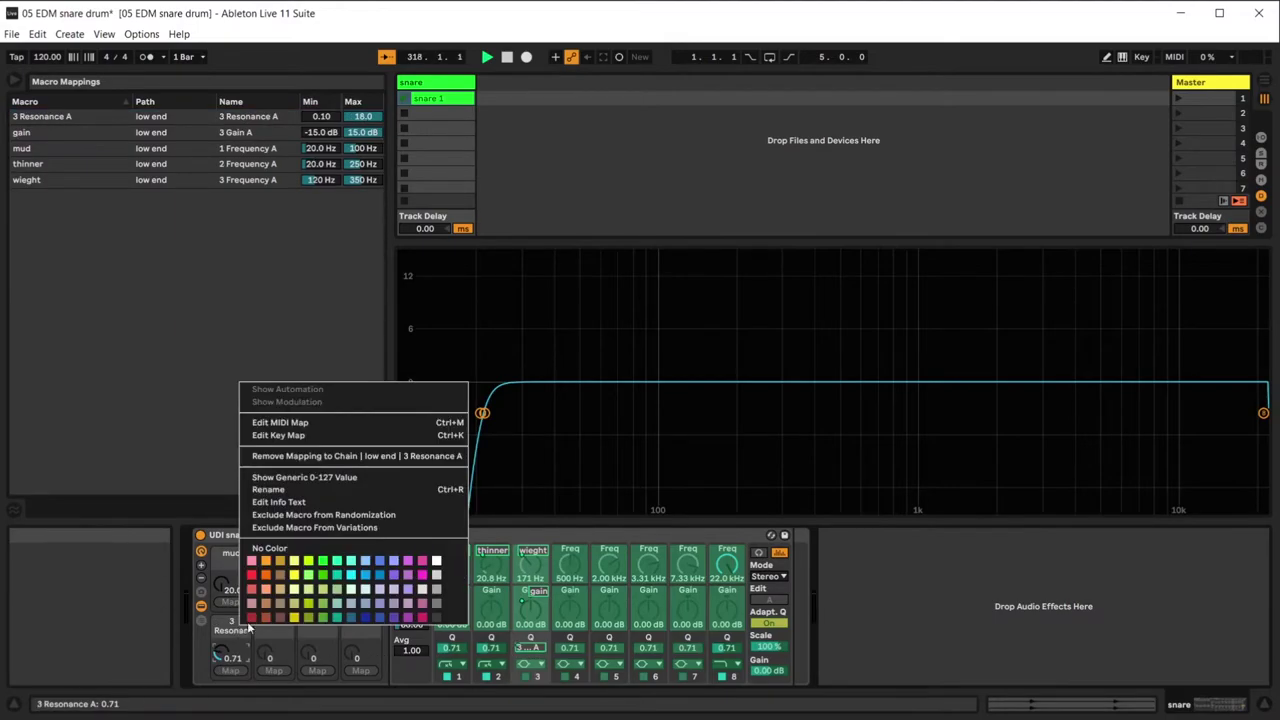
click(272, 490)
text(q)
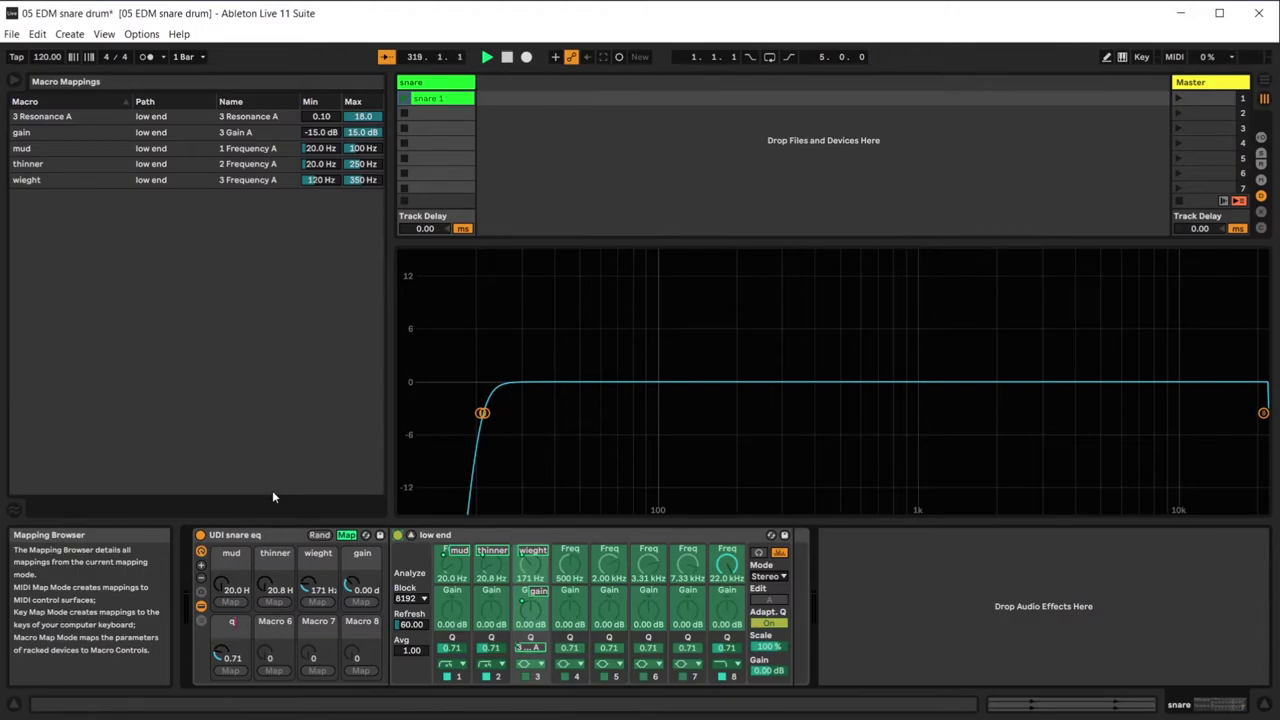
key(Return)
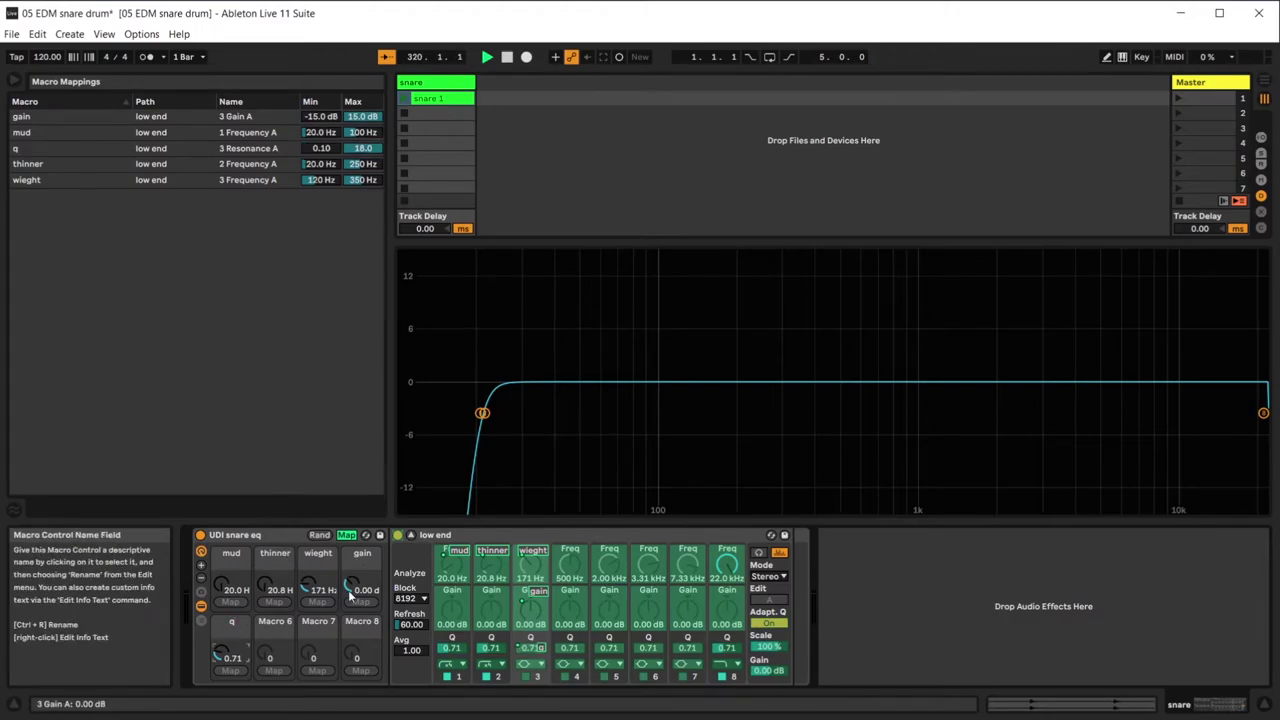
Raise the wieght macro to about 242 Hz, leave macro map mode and activate band 3 of the low end EQ.
drag(306, 585, 306, 570)
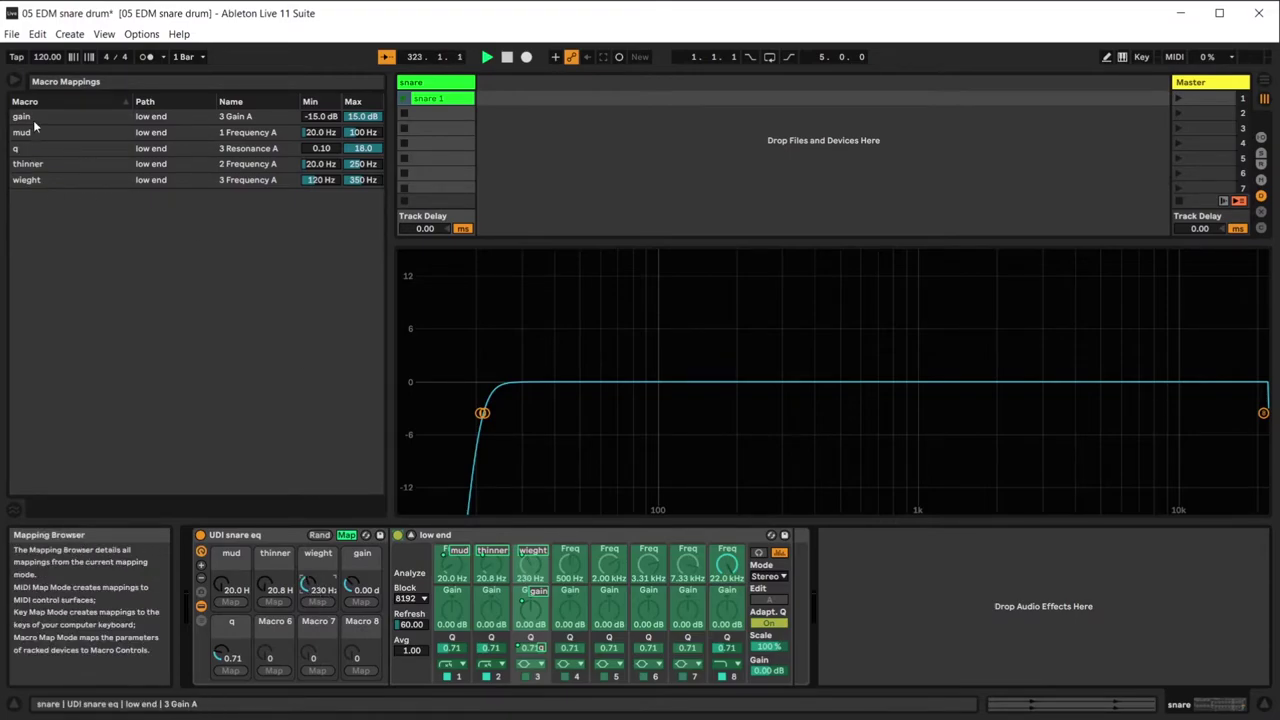
click(319, 182)
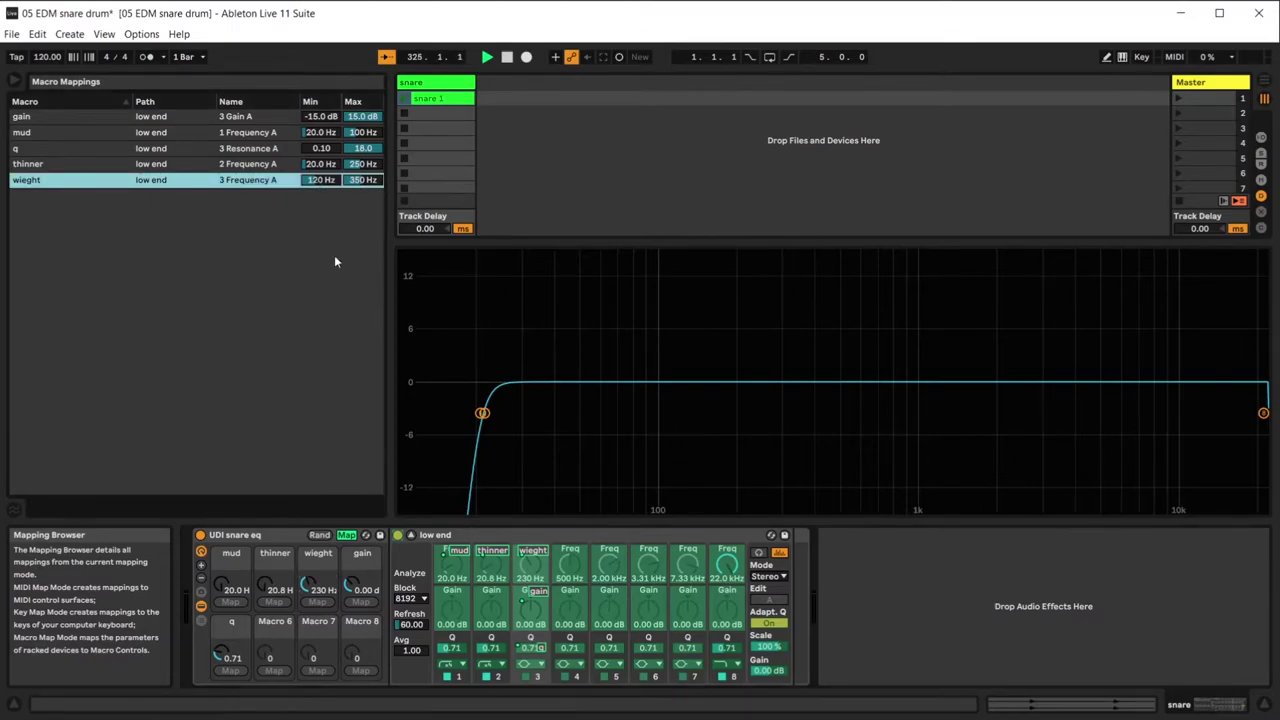
drag(318, 586, 318, 578)
click(346, 535)
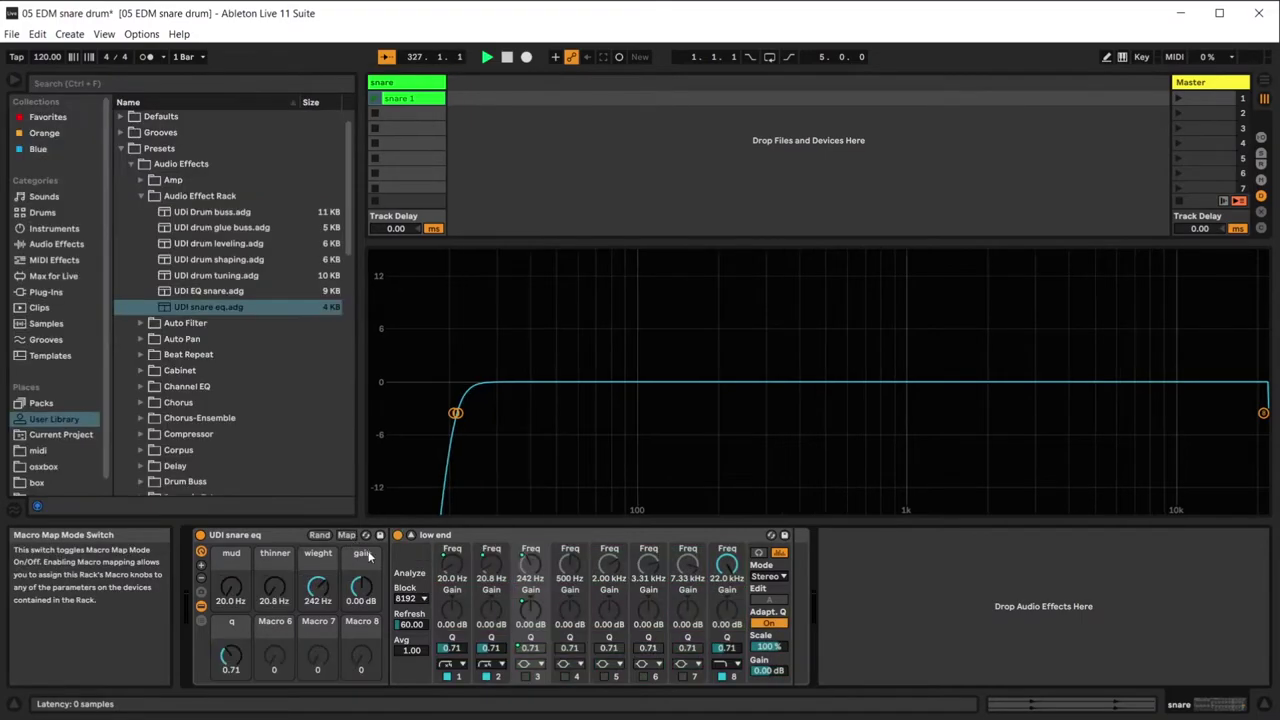
click(526, 676)
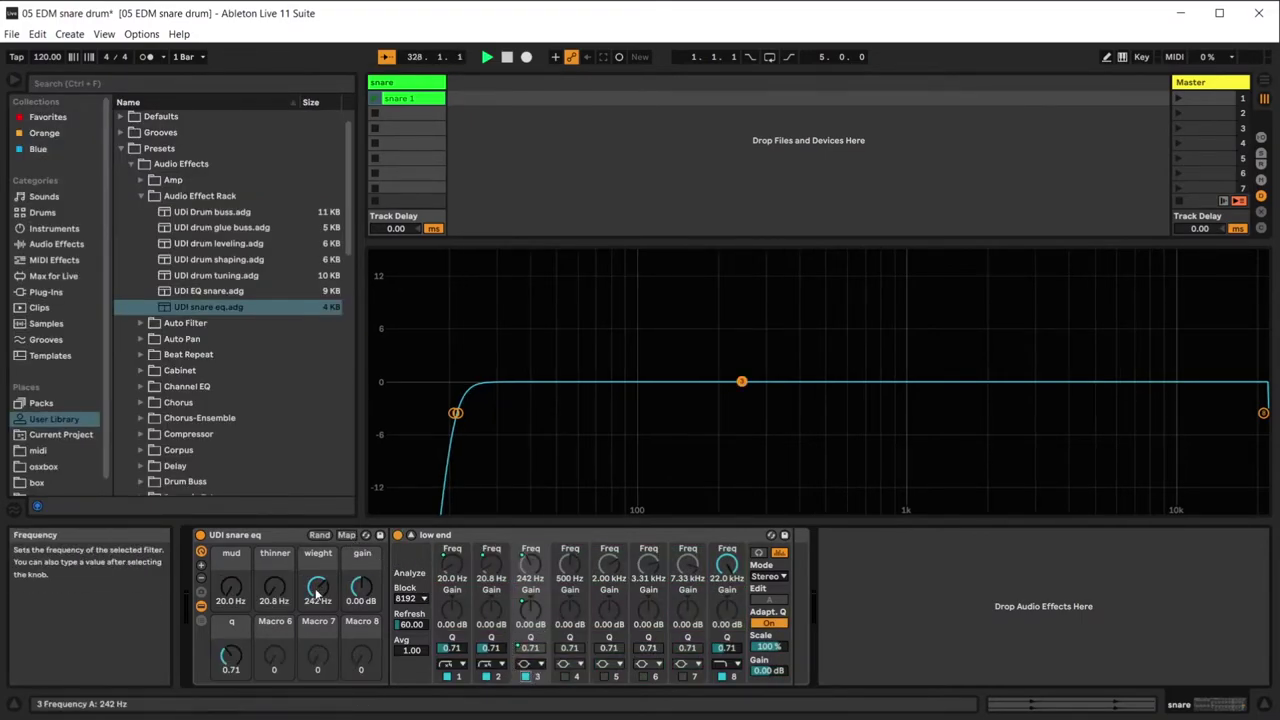
Lower the wieght macro to about 201 Hz and launch the snare 1 clip, keeping the gain macro at 0 dB.
drag(318, 586, 361, 580)
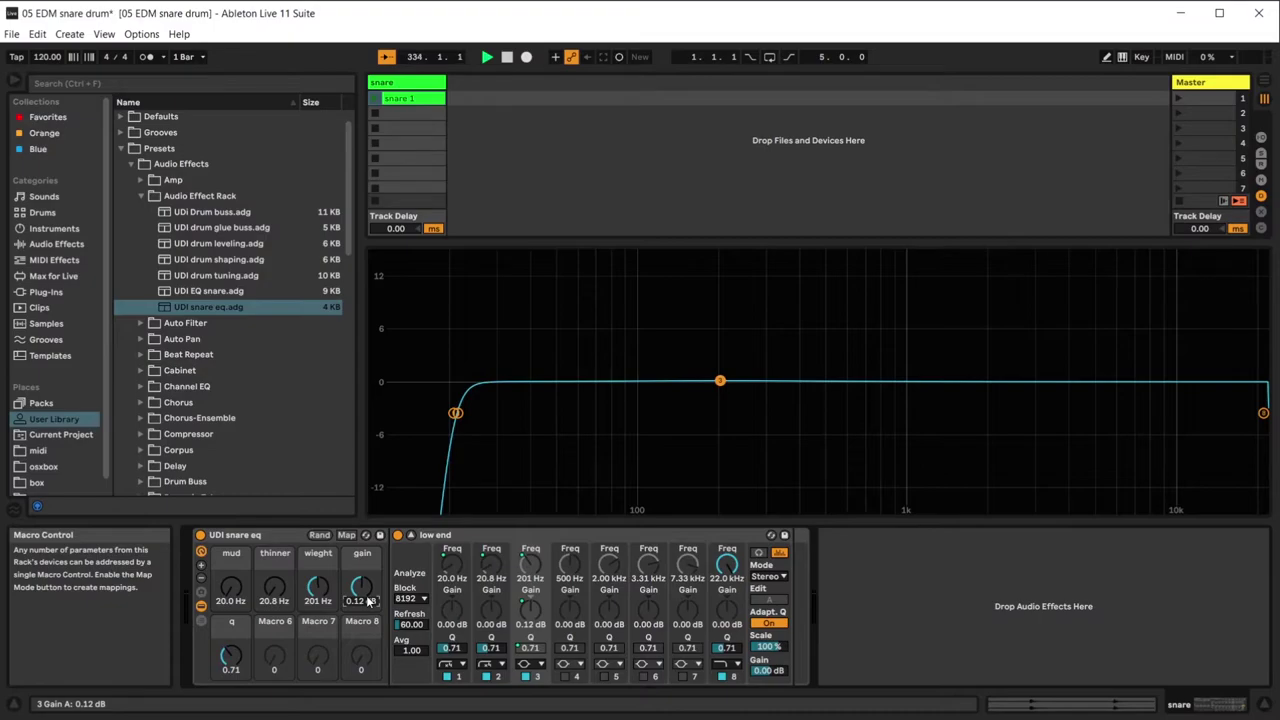
click(376, 98)
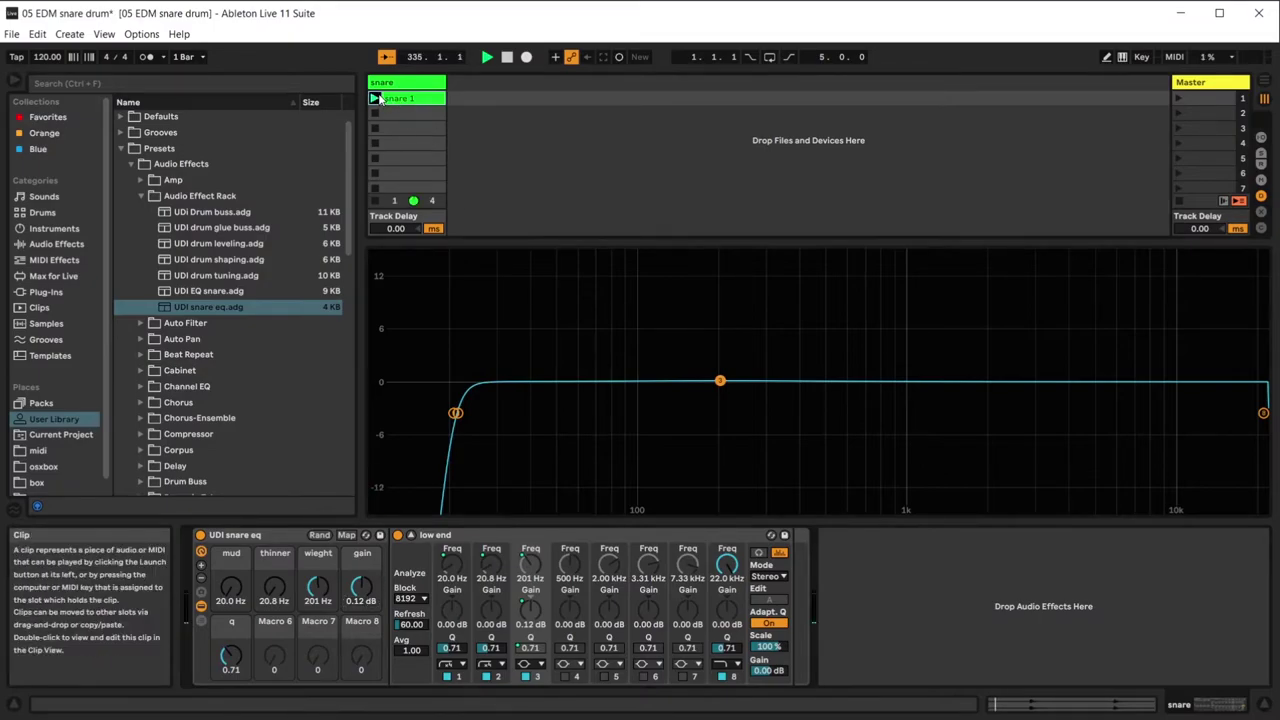
drag(361, 588, 361, 590)
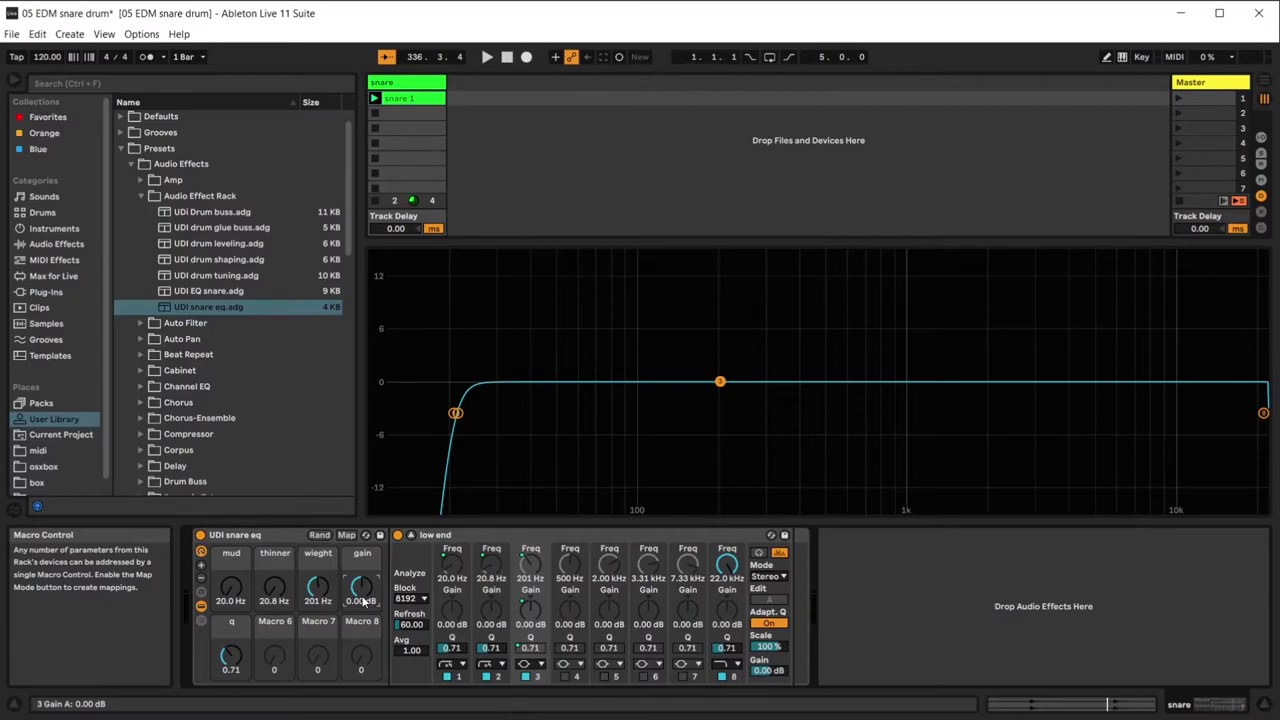
Set the gain macro to 12 dB and narrow the boost with the q macro at about 2.43.
mouse_move(363, 601)
mouse_down()
mouse_move(363, 572)
mouse_move(361, 610)
mouse_up()
text(12)
key(Return)
drag(244, 660, 244, 622)
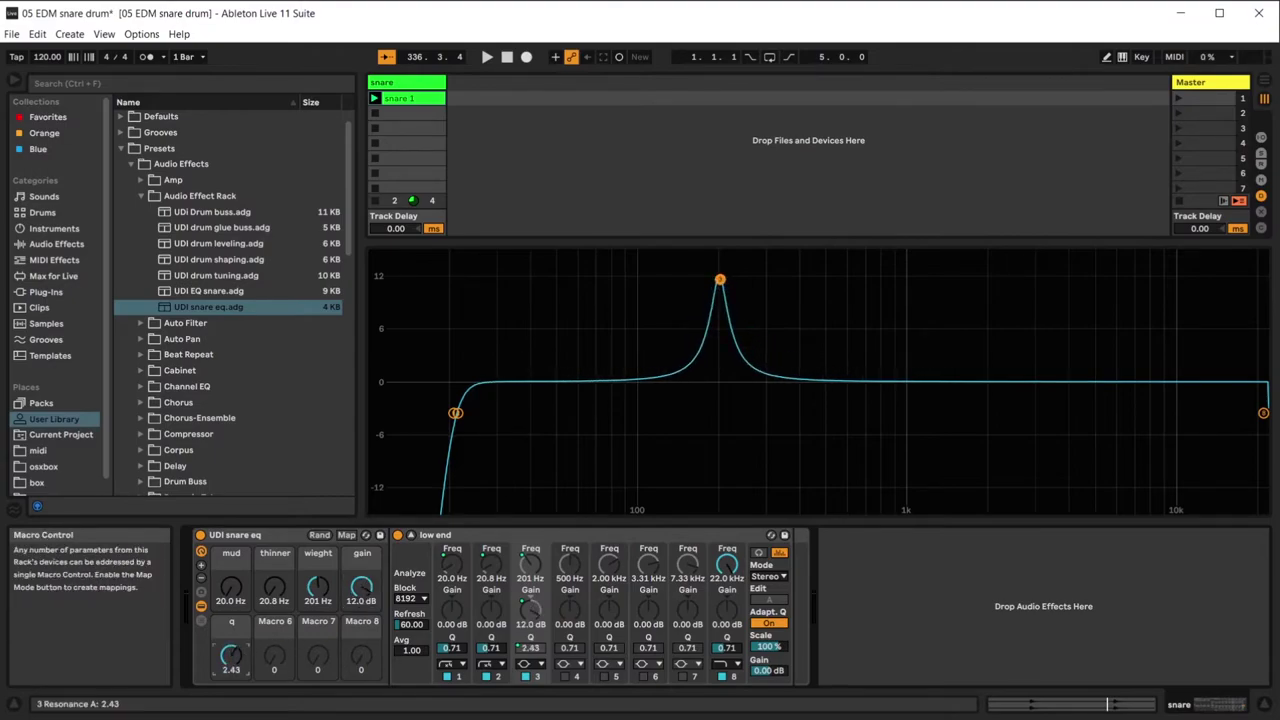
Audition the boosted band on the playing snare while moving the wieght macro to about 230 Hz.
key(space)
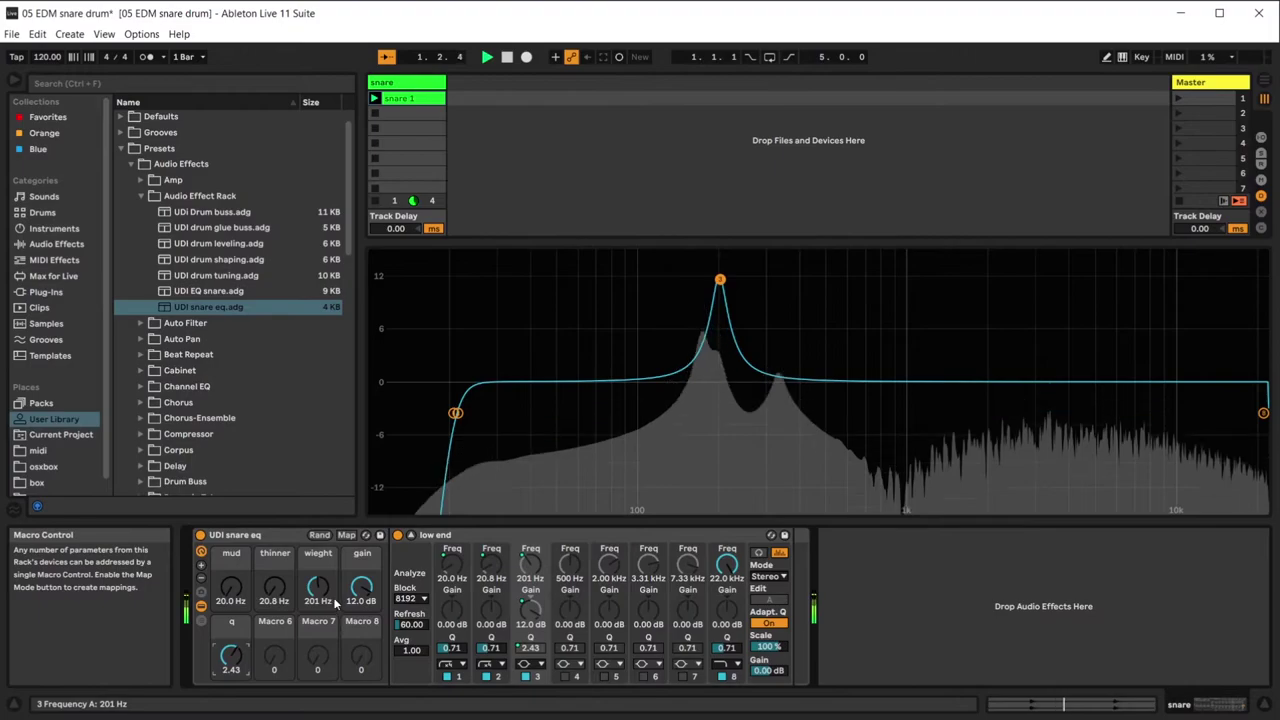
drag(335, 600, 335, 588)
key(space)
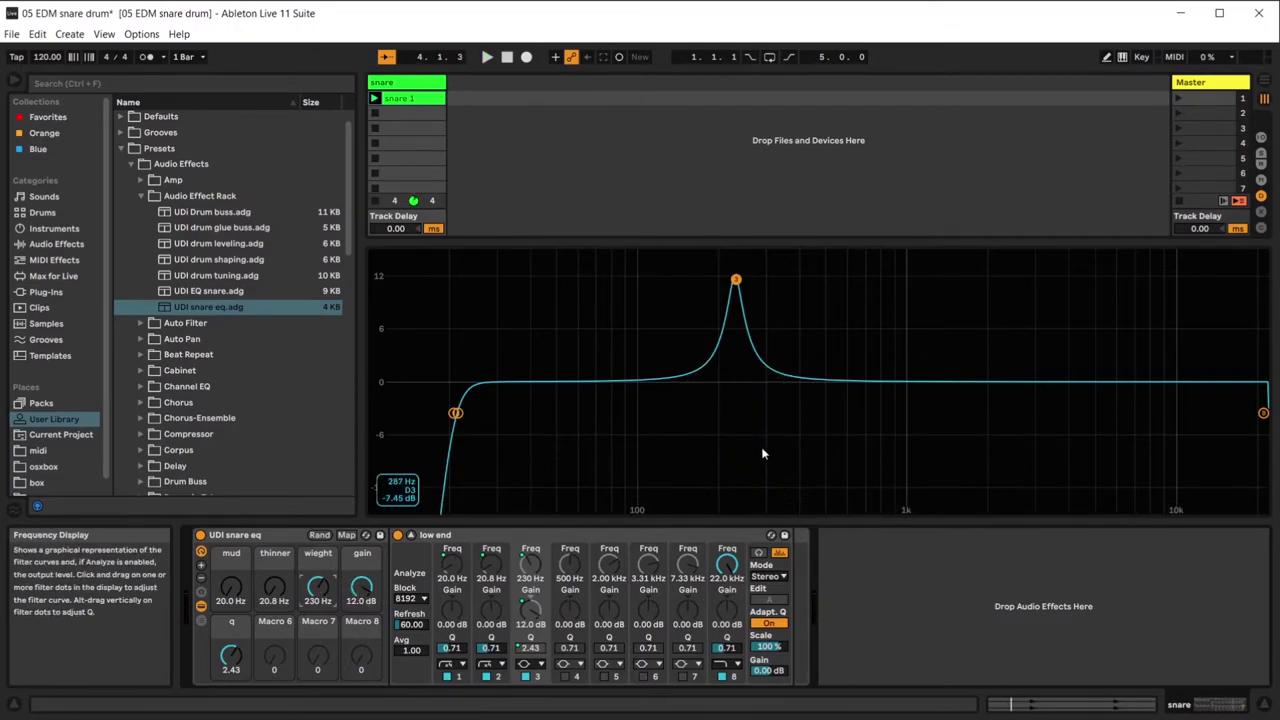
key(space)
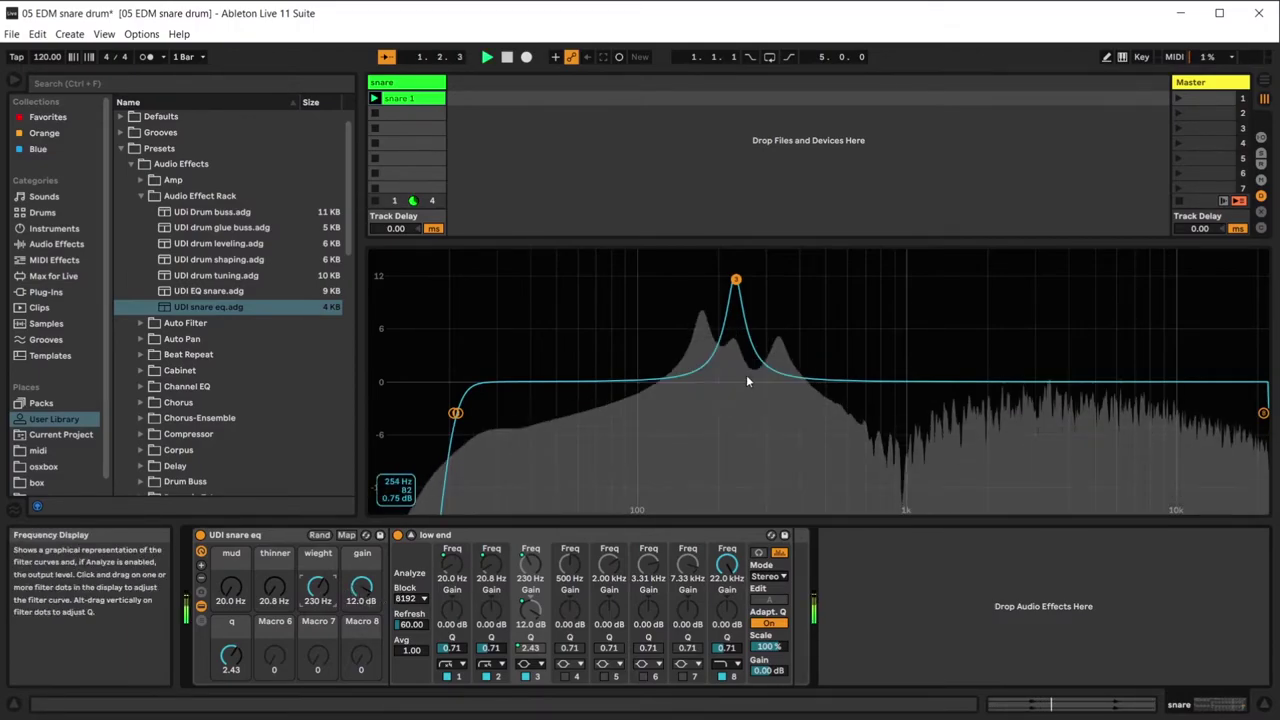
Tune band 3 to the snare with the wieght macro at about 174 Hz, gain at 2 dB and q at about 5.07.
drag(362, 588, 362, 640)
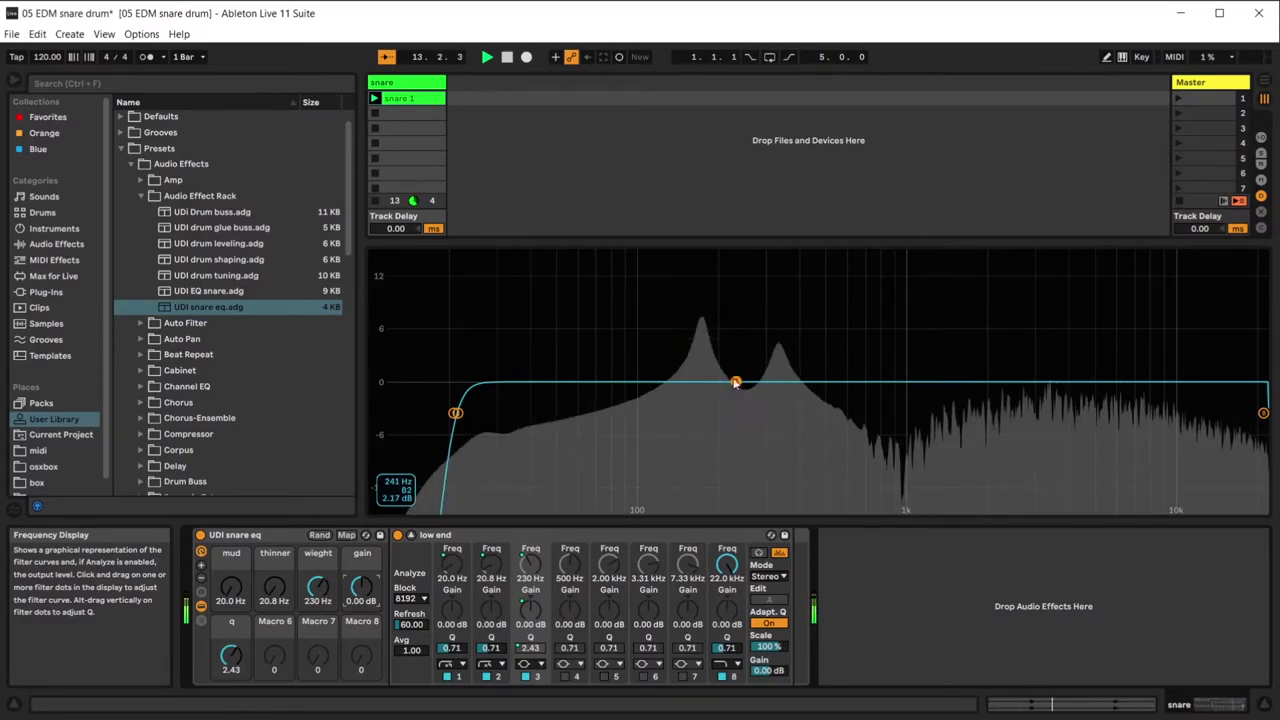
mouse_move(742, 372)
mouse_down()
mouse_move(696, 372)
mouse_move(783, 381)
mouse_move(660, 381)
mouse_move(747, 381)
mouse_up()
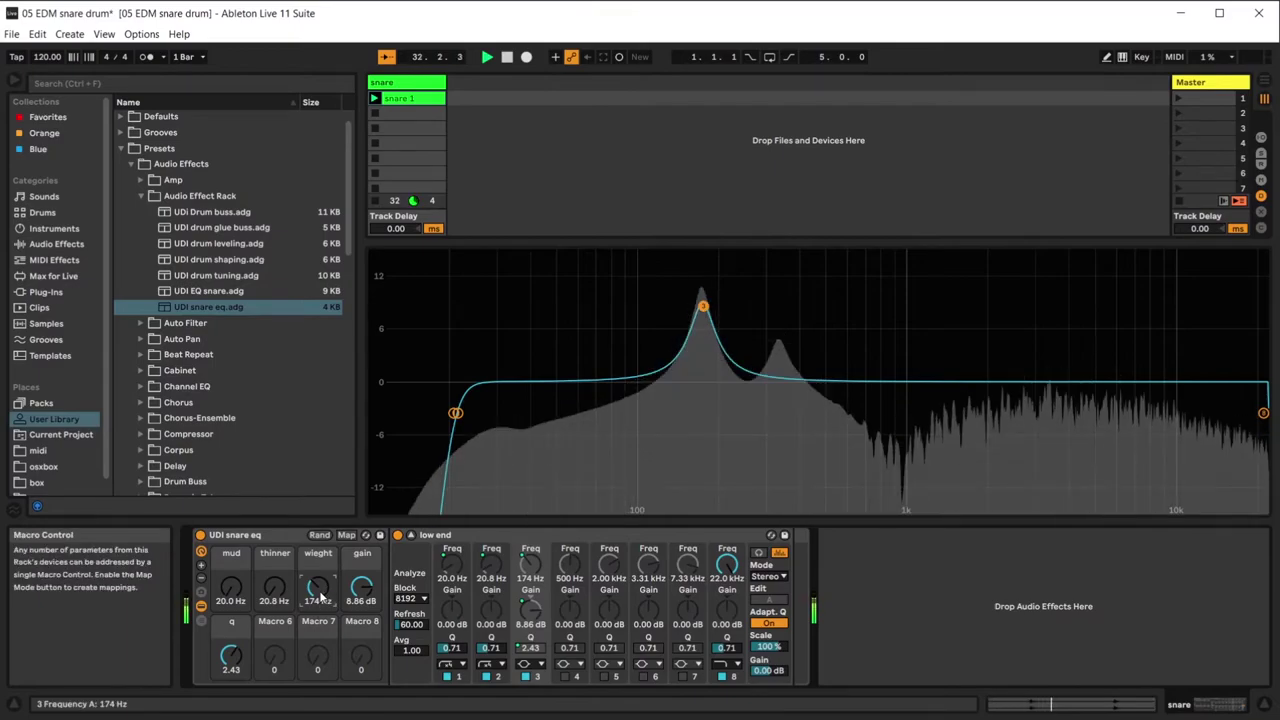
drag(365, 607, 365, 650)
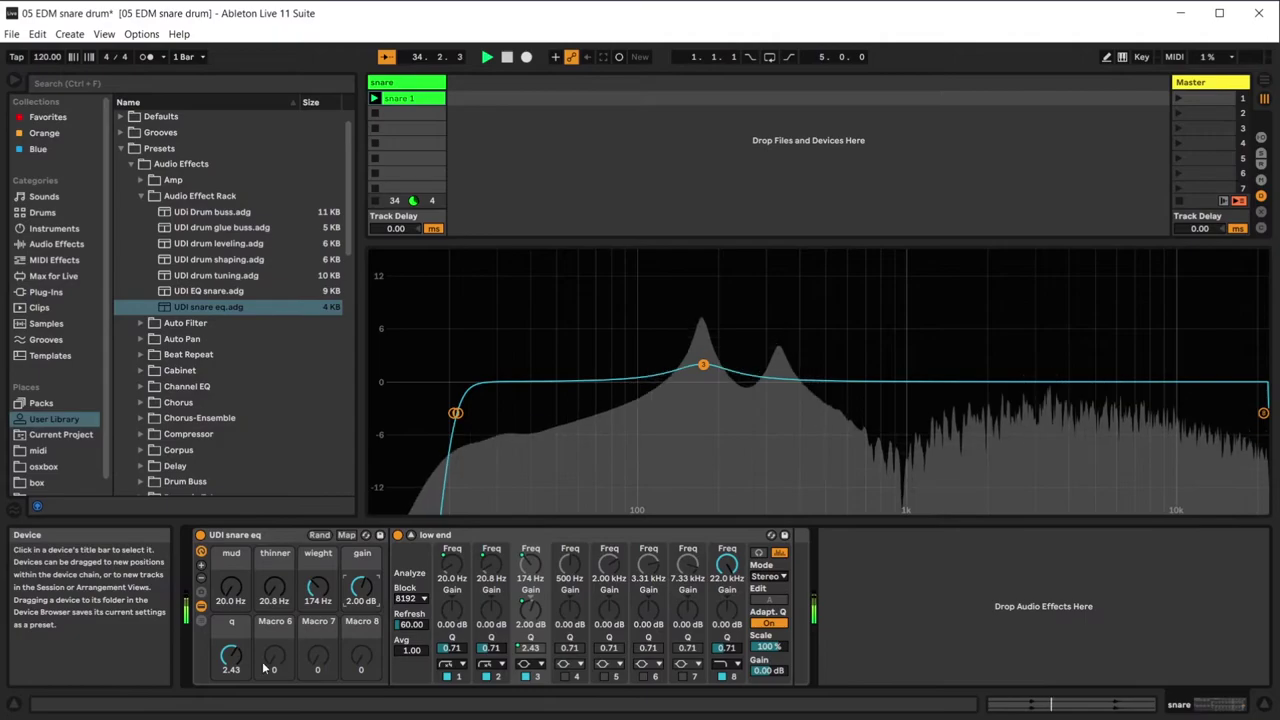
drag(238, 668, 238, 640)
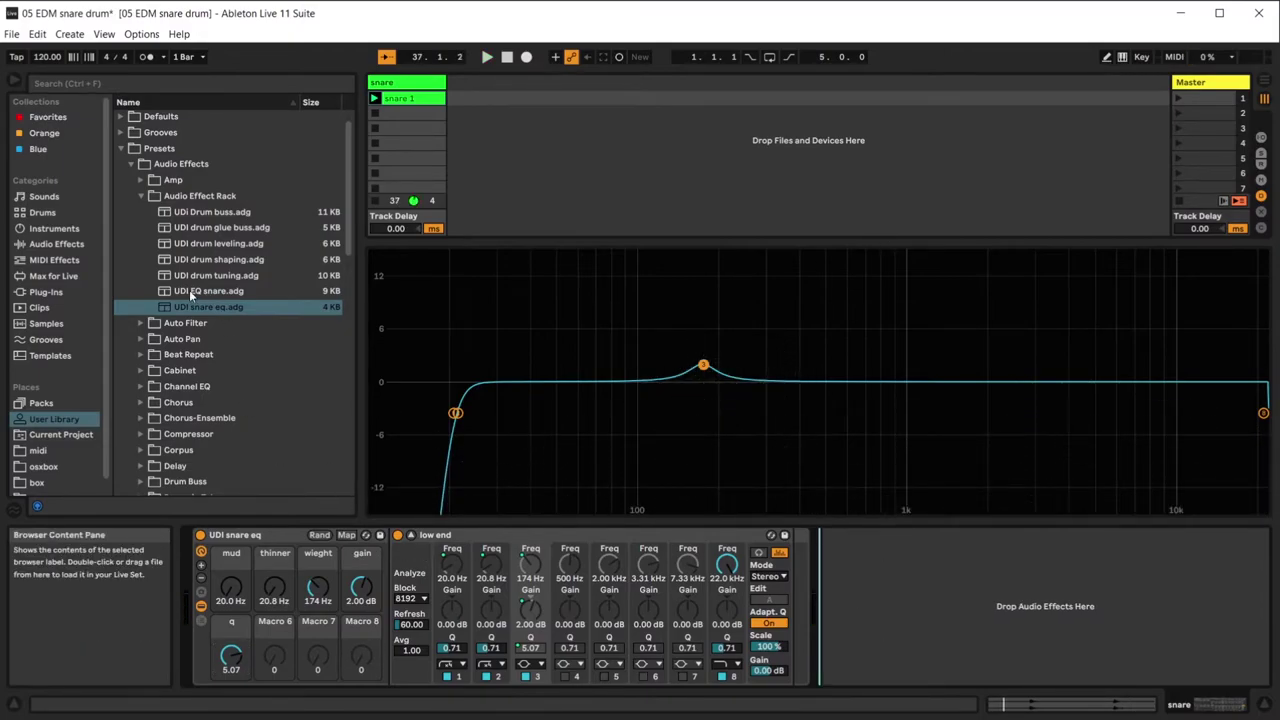
Add the UDI basic lp hp EQ Eight preset after the low end EQ in the rack and fold the low end device.
click(54, 229)
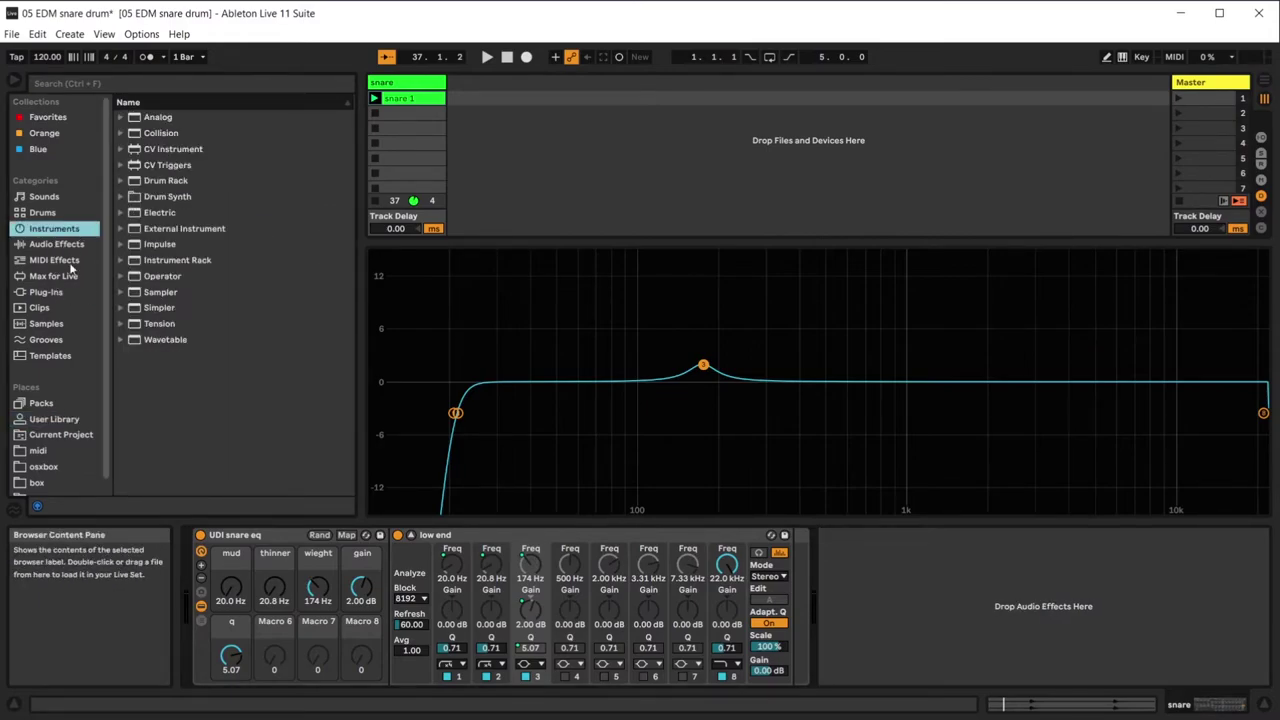
click(59, 247)
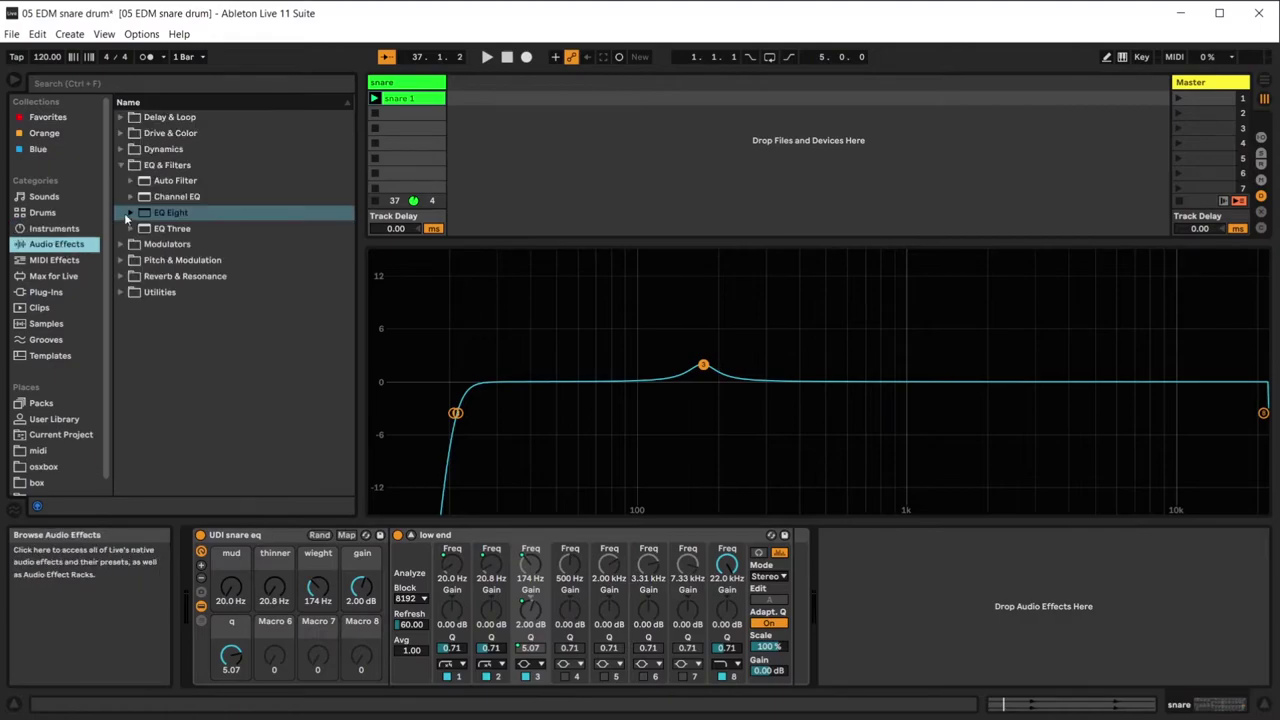
click(130, 213)
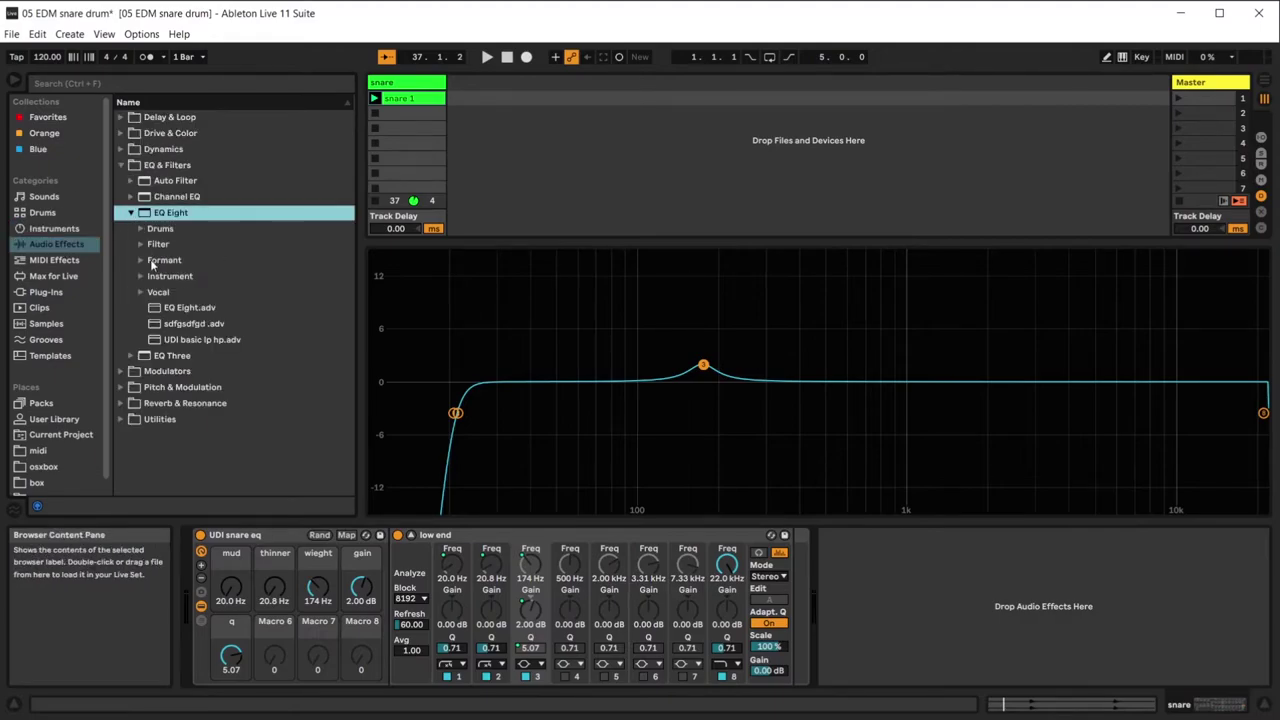
click(197, 340)
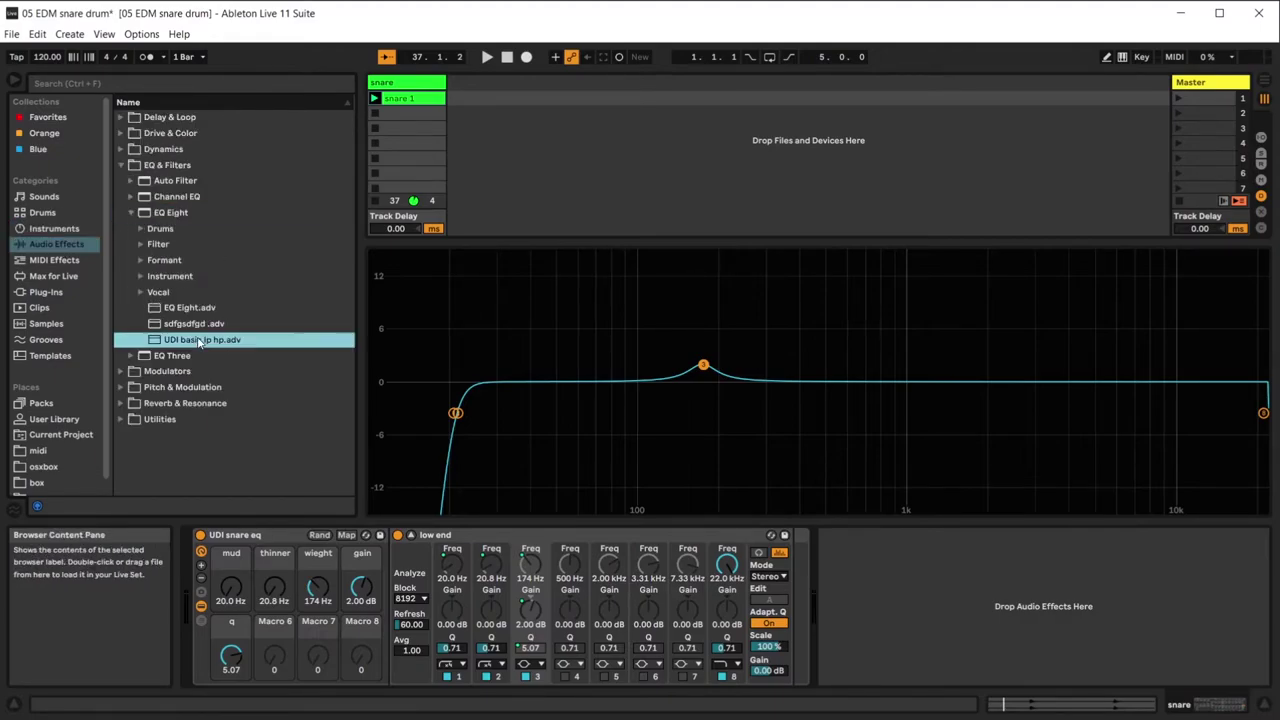
drag(793, 565, 797, 555)
click(480, 536)
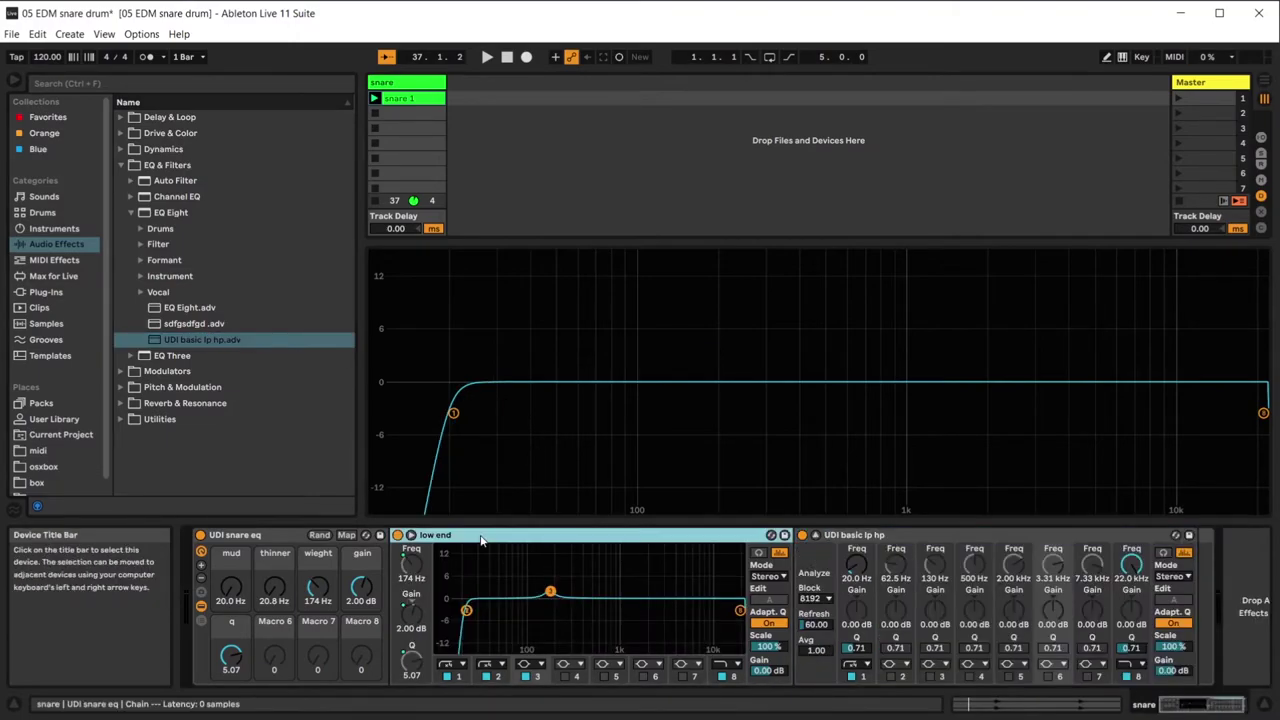
double_click(480, 536)
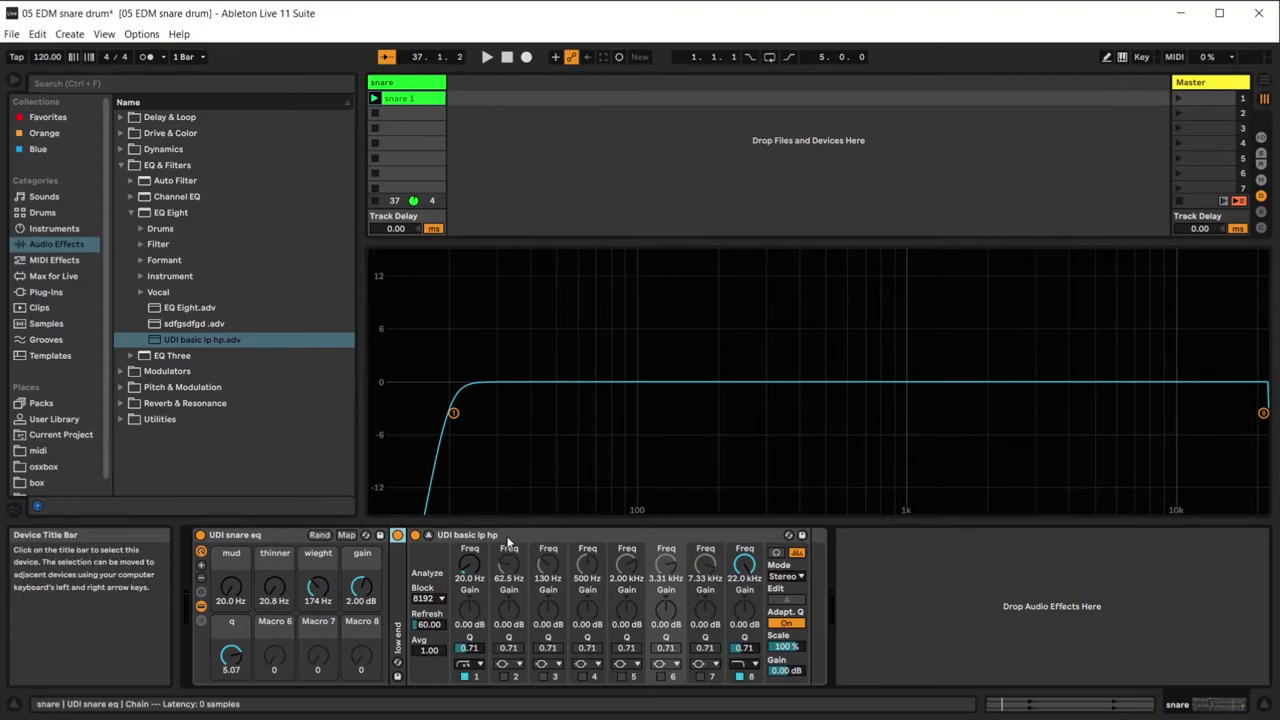
right_click(507, 541)
click(575, 626)
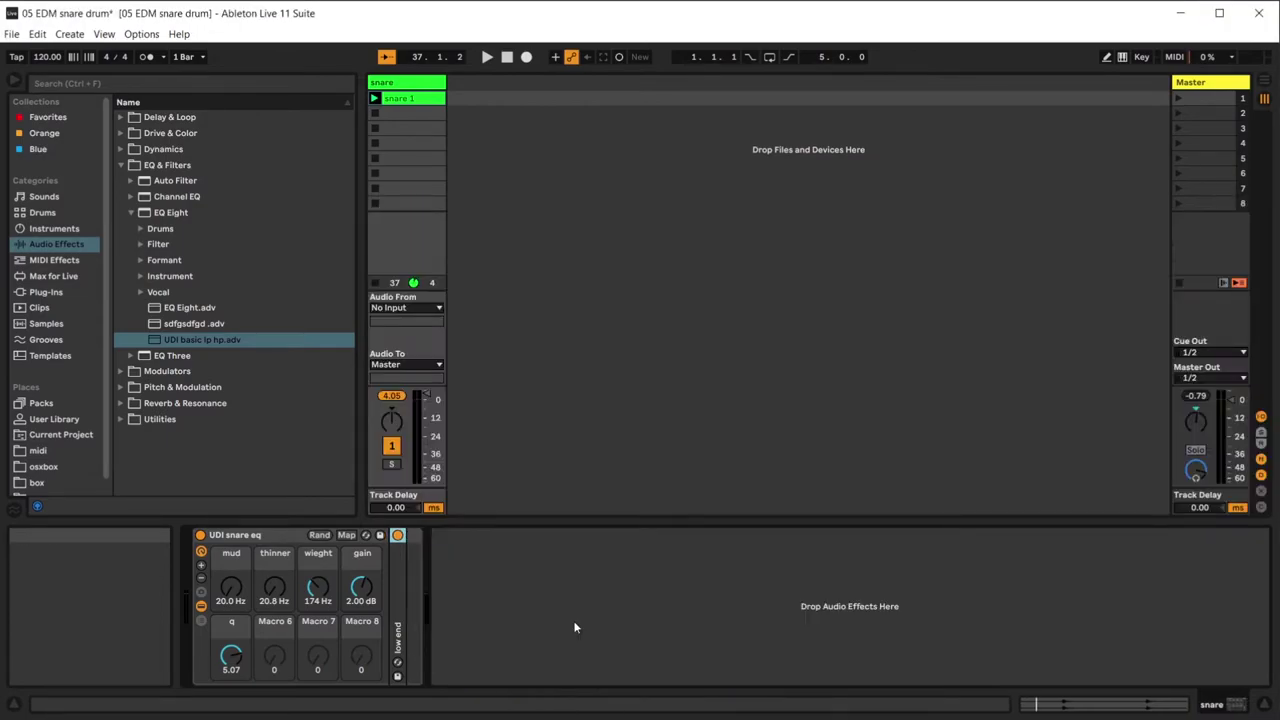
key(ctrl+z)
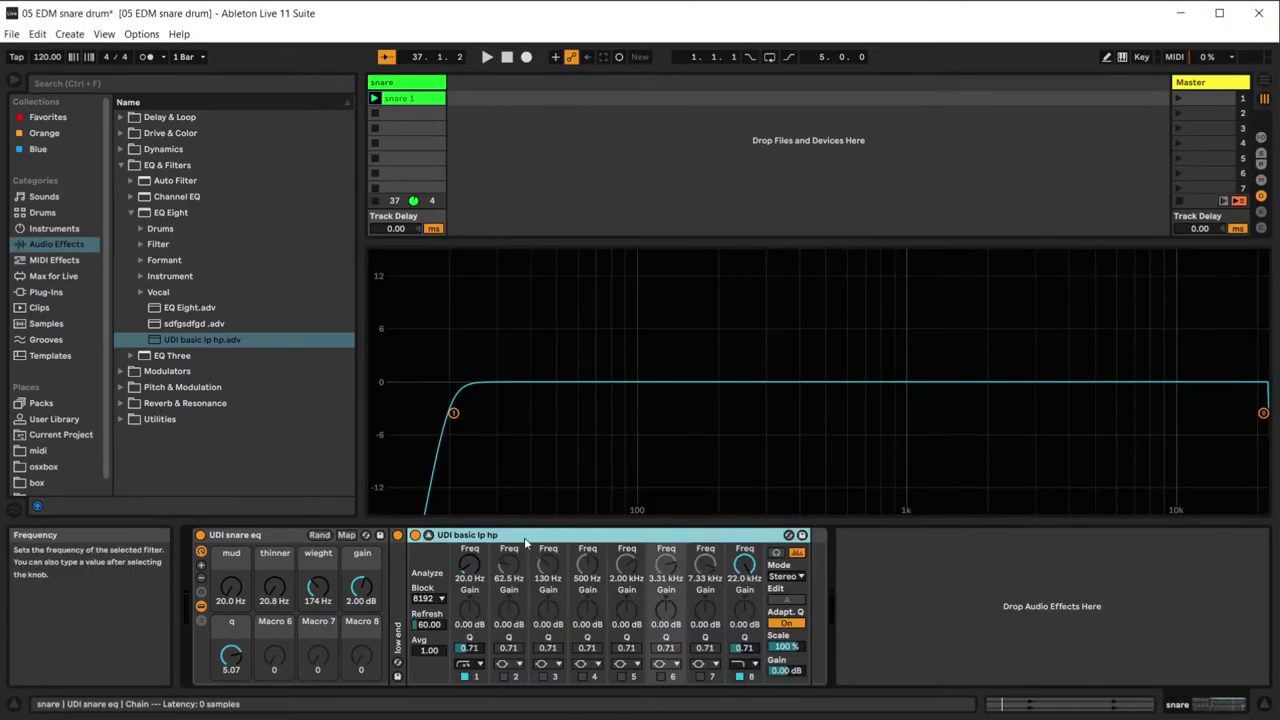
Rename the new EQ "mid range (boxy and benifit from a slight cut)" and enable its band 2.
right_click(524, 540)
click(573, 597)
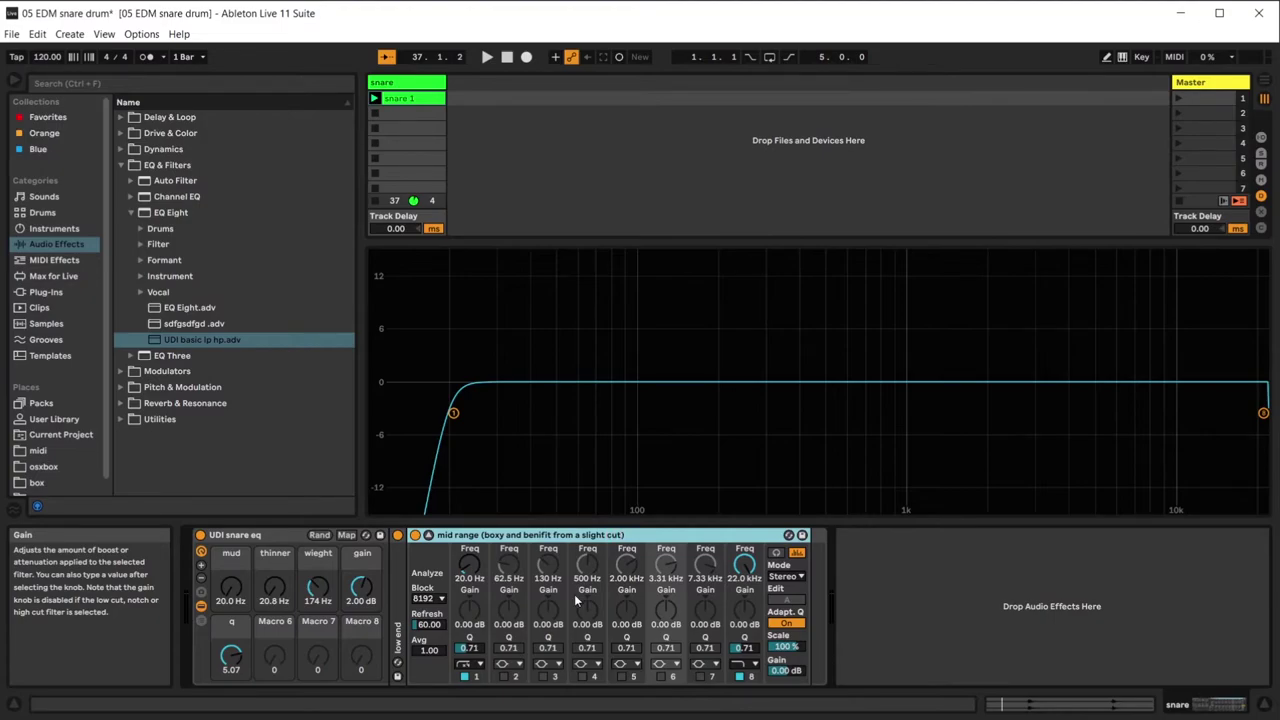
click(503, 676)
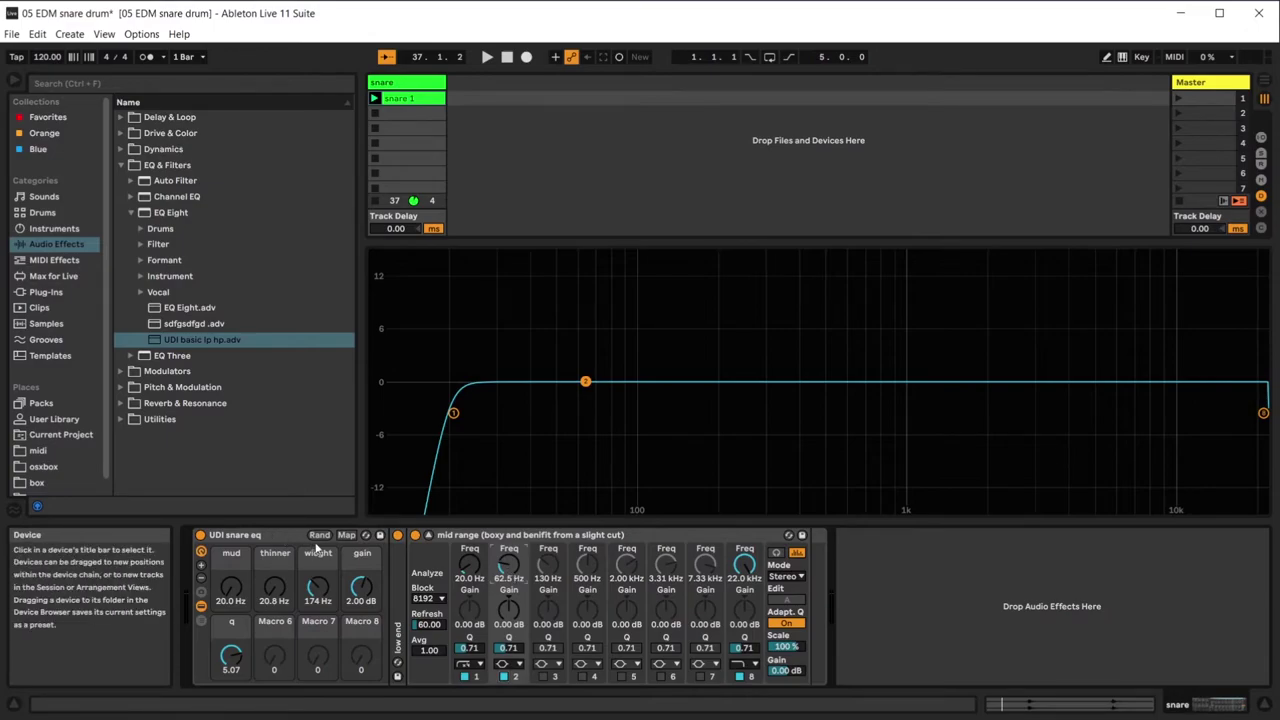
Map the mid range EQ's band 2 frequency to Macro 6 and rename the macro boxy.
click(346, 535)
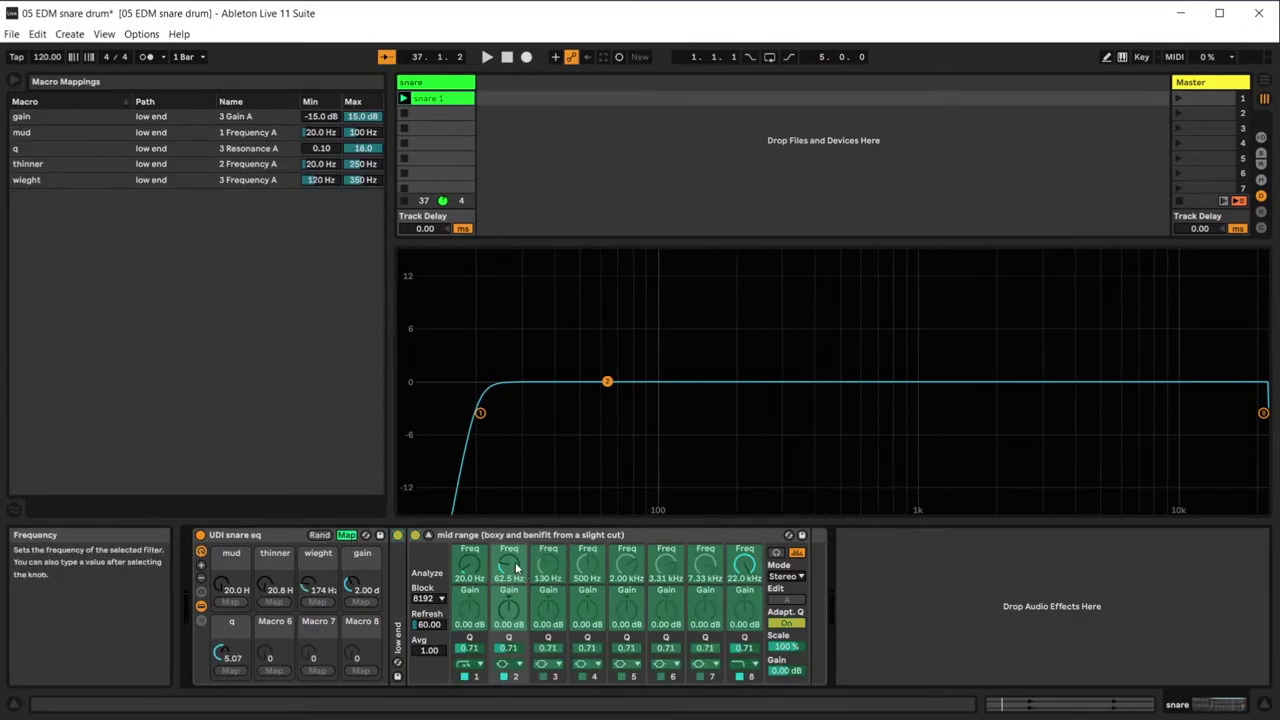
click(280, 670)
right_click(270, 630)
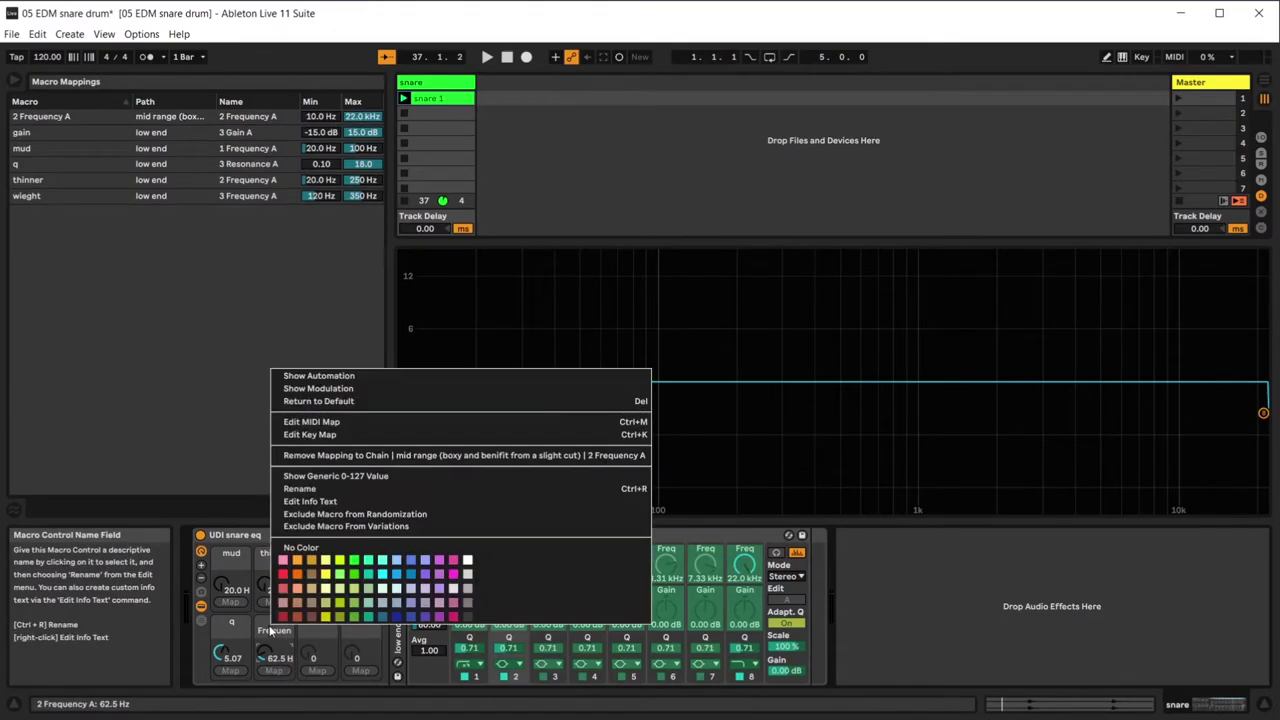
click(323, 488)
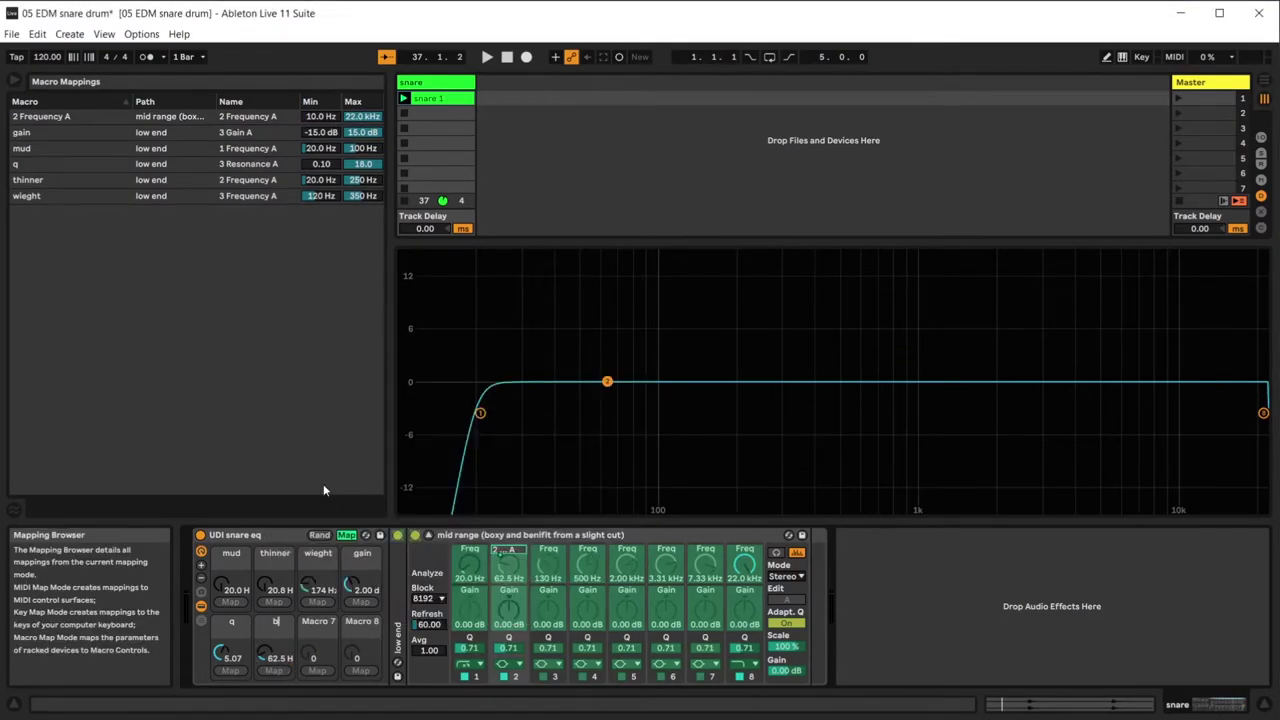
key(Return)
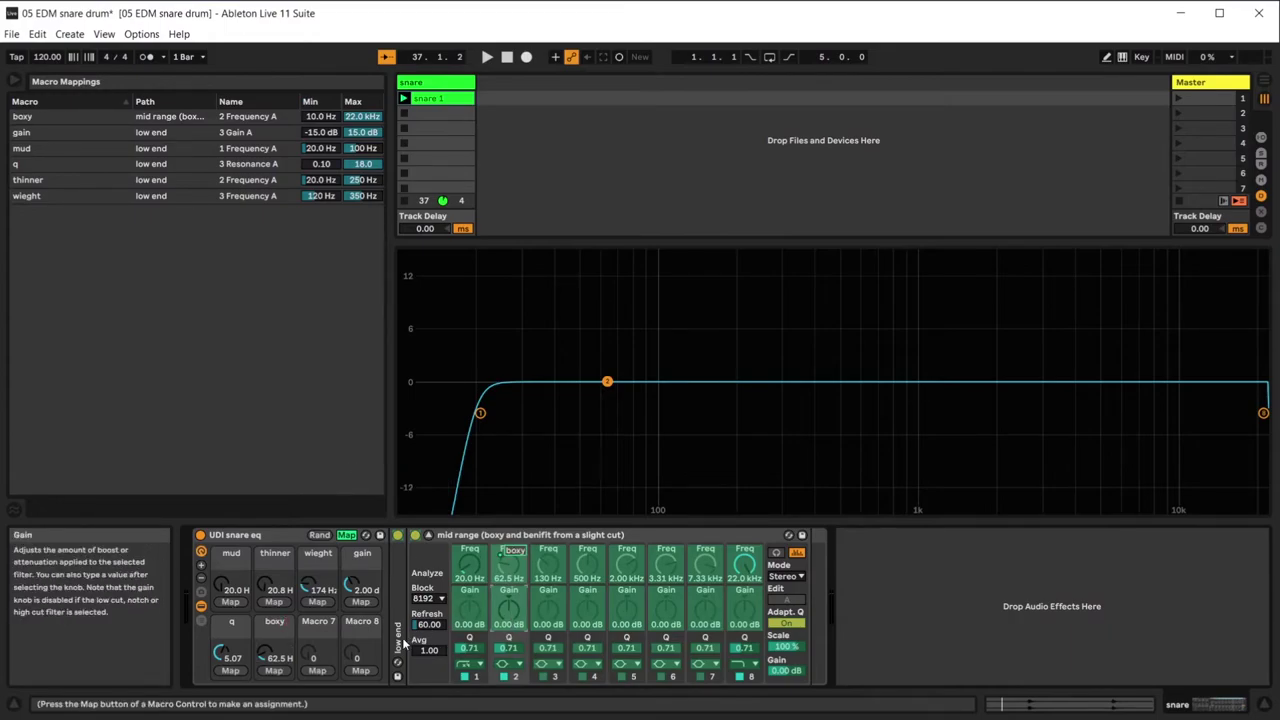
Map the mid range EQ's band 2 gain to Macro 7 and rename the macro gain.
click(318, 670)
right_click(313, 626)
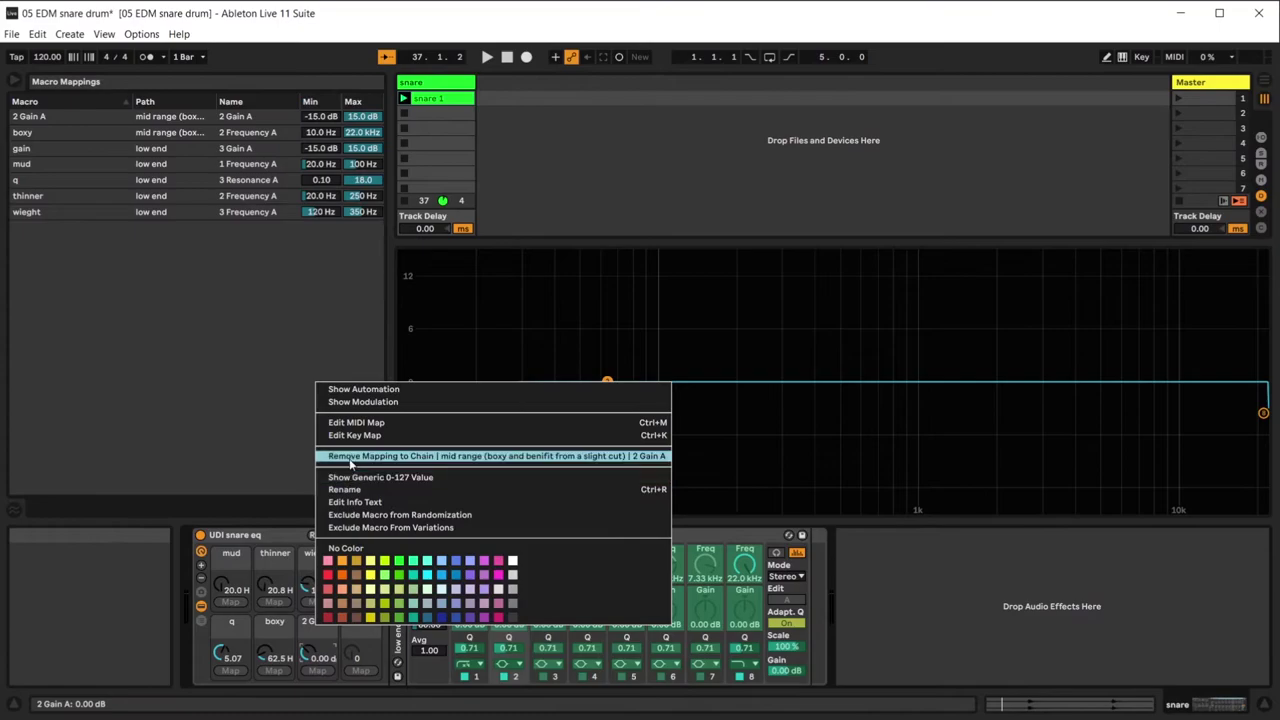
click(354, 489)
key(Return)
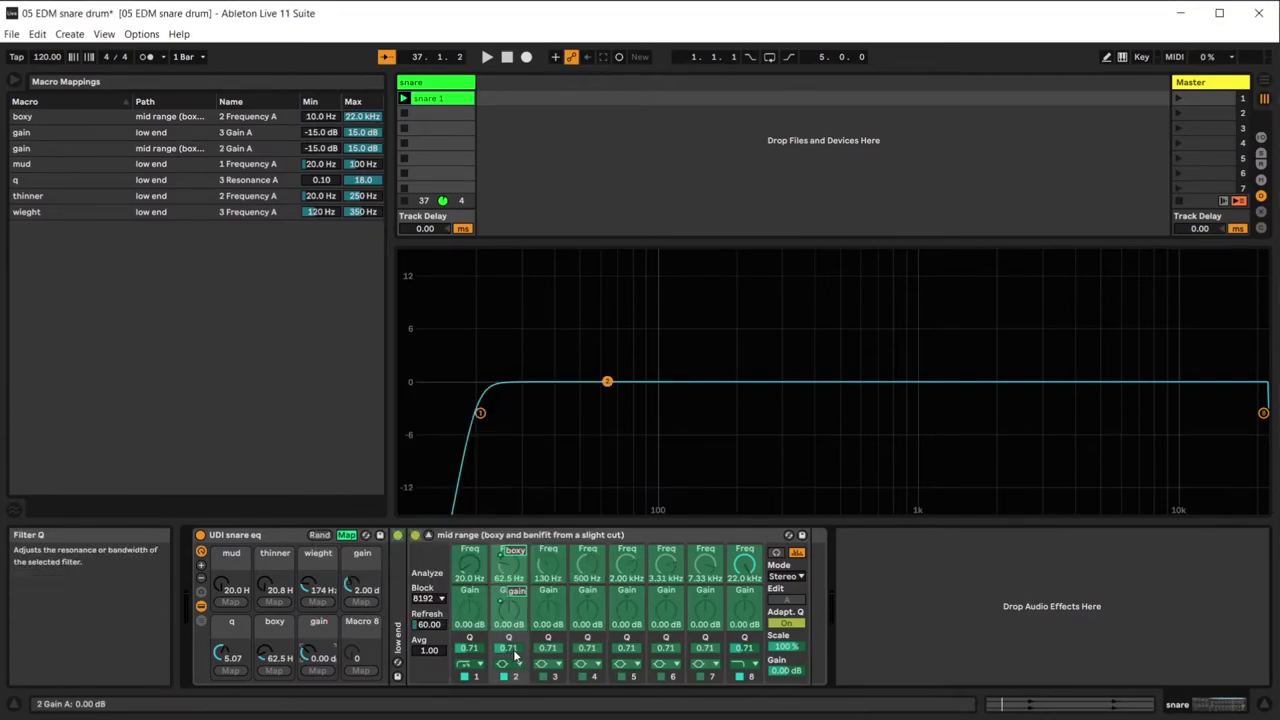
Map the mid range EQ's band 2 Q to Macro 8 and rename the macro q.
click(360, 670)
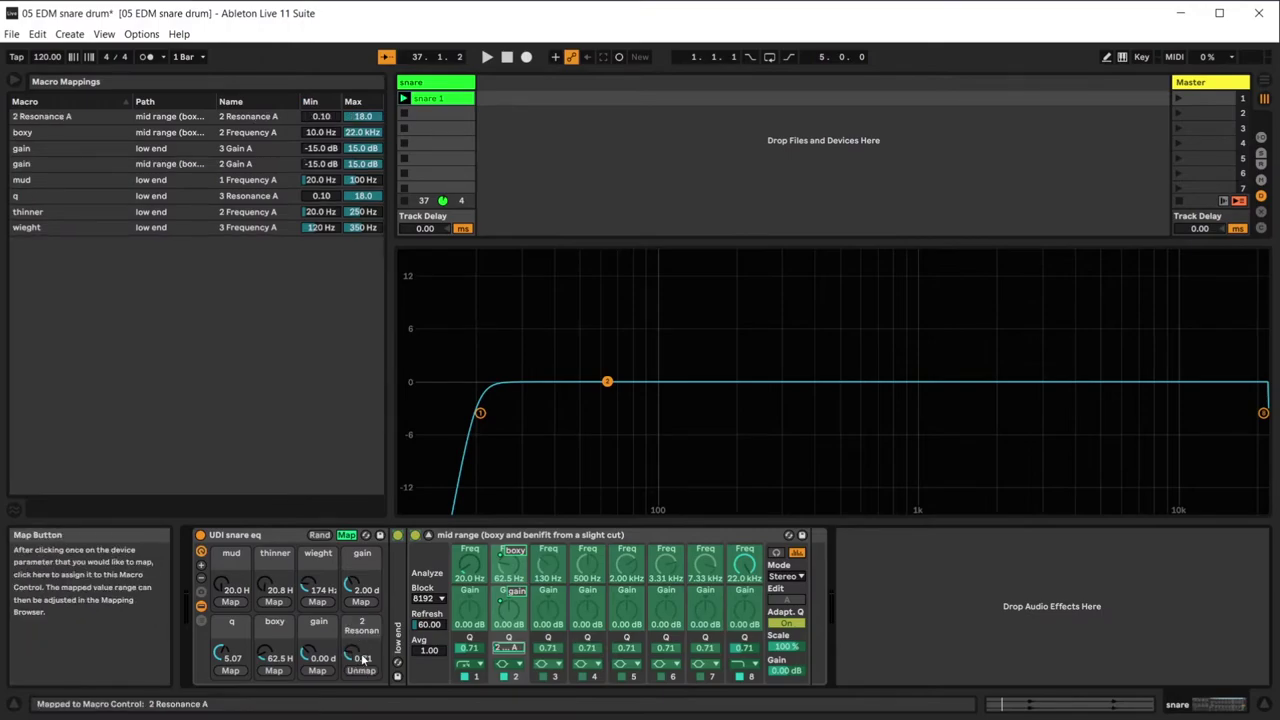
right_click(360, 652)
click(420, 492)
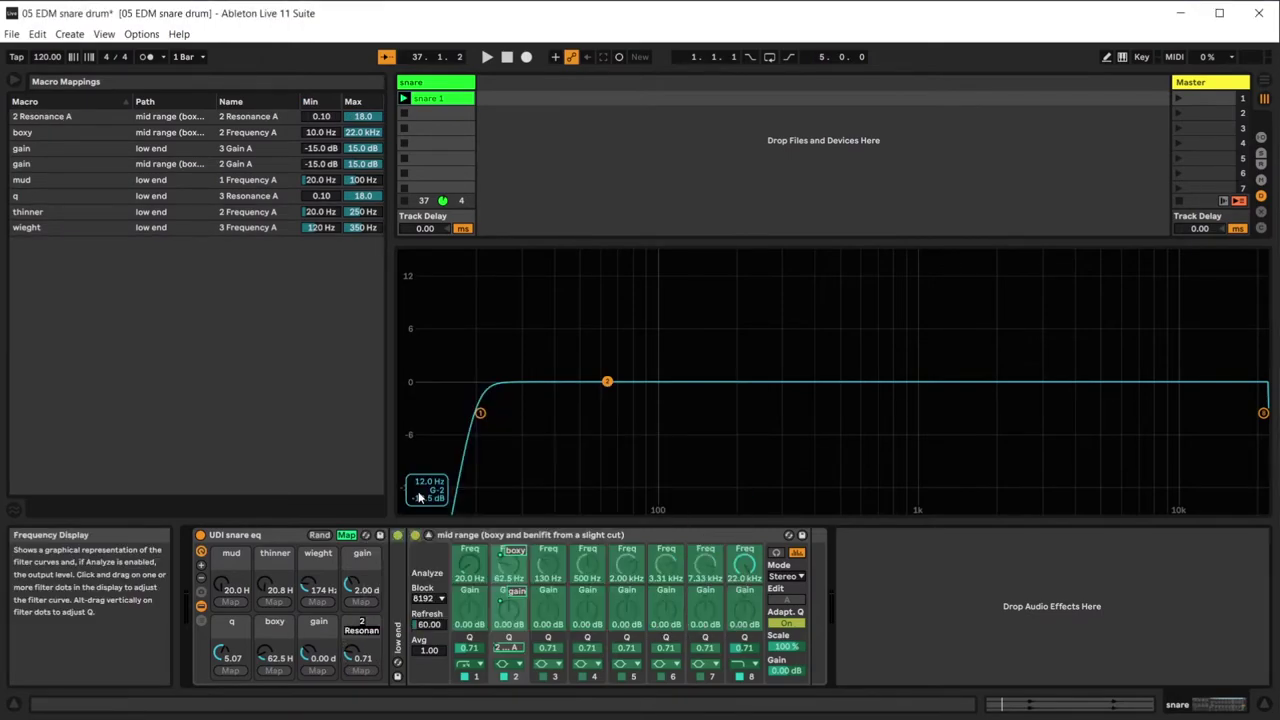
text(q)
key(Return)
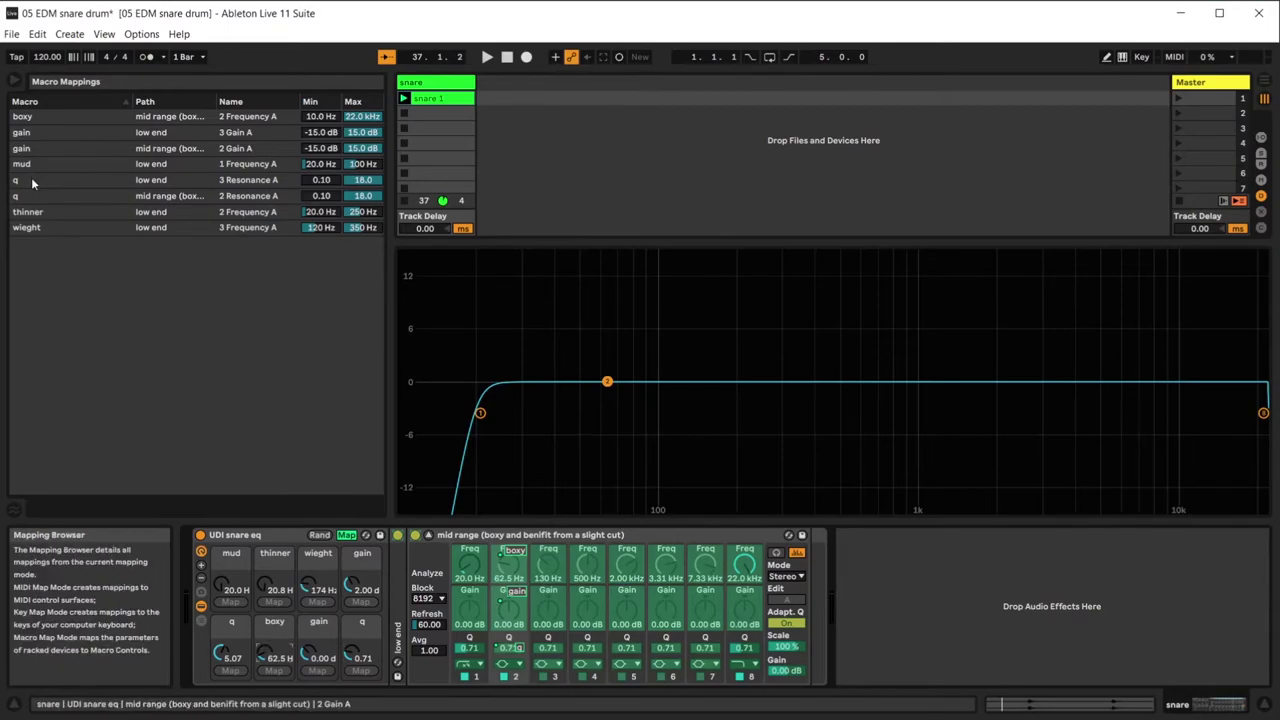
Limit the boxy macro's mapping range to 350–500 Hz and leave macro mapping mode.
click(333, 123)
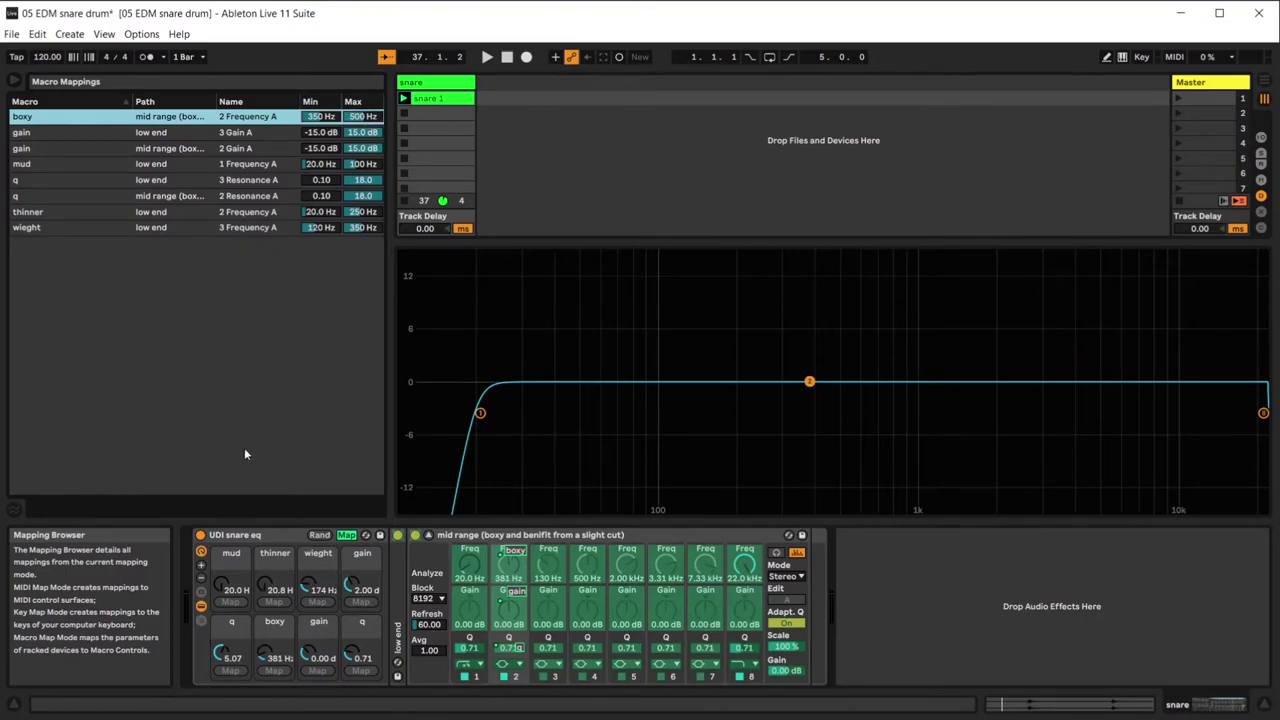
click(346, 535)
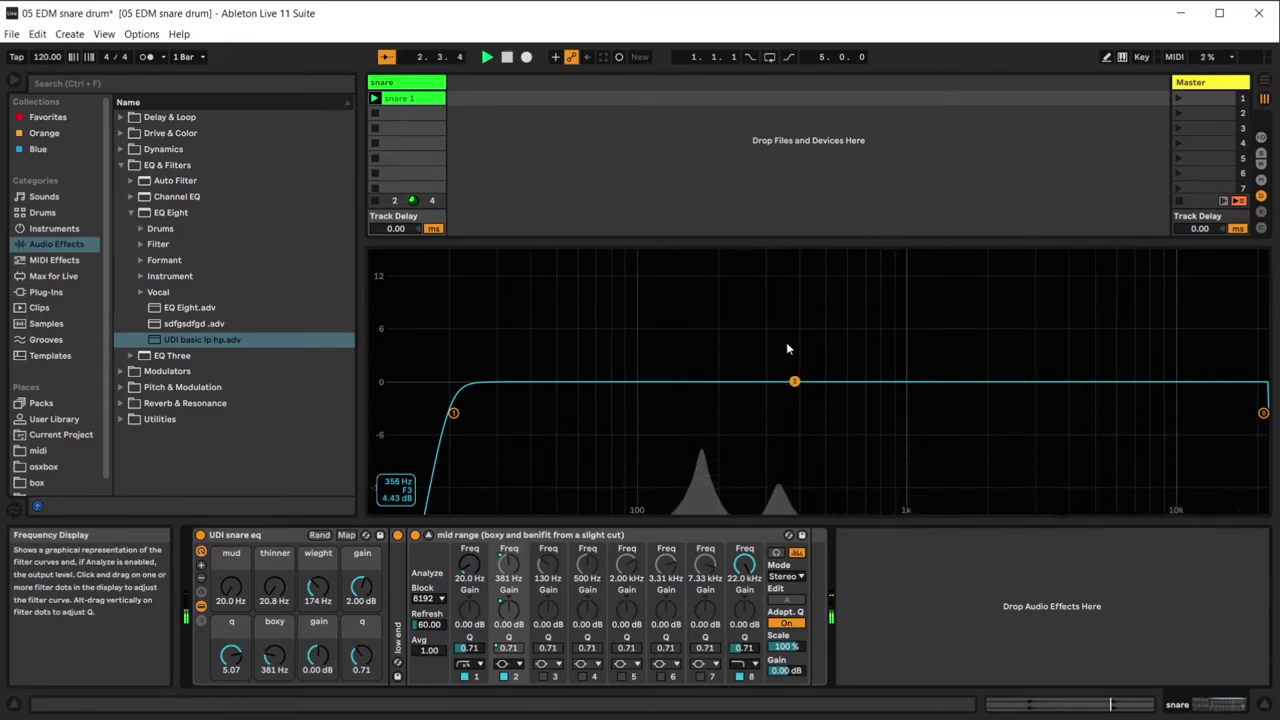
Set the boxy macro to 350 Hz and its q to about 3.65, audition a 10.3 dB boost, and return the gain to 0 dB.
drag(318, 655, 274, 659)
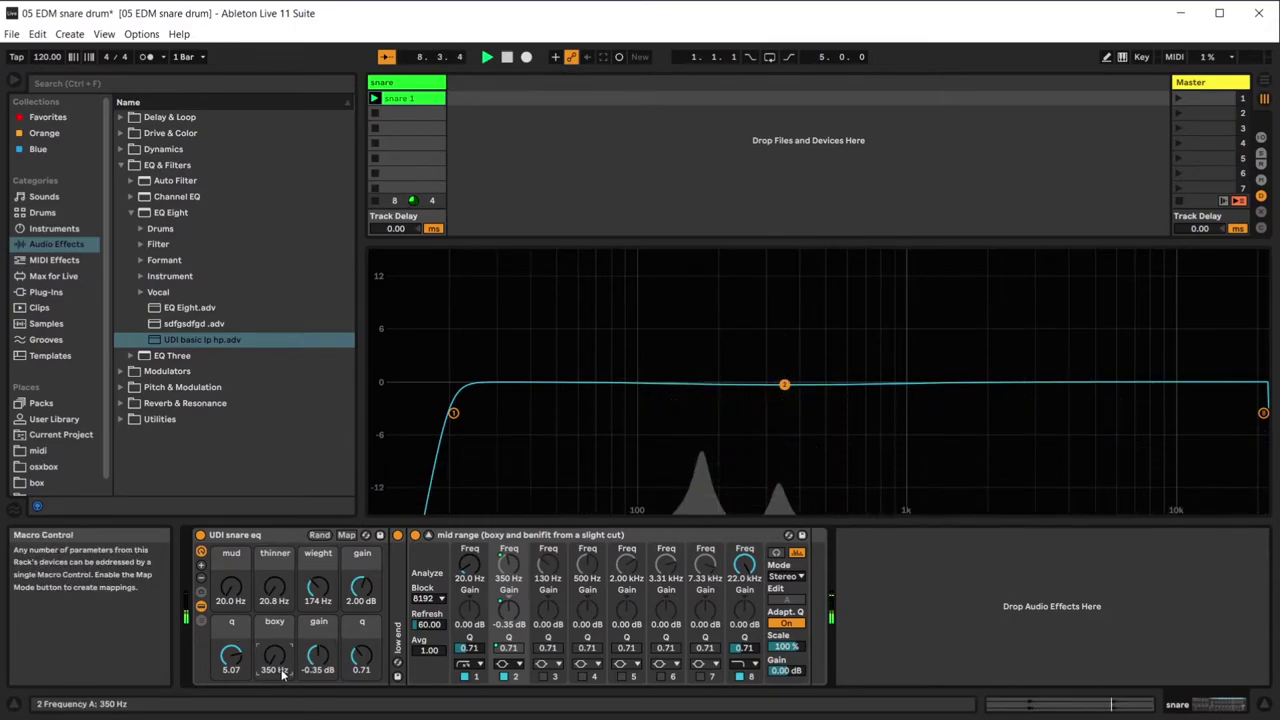
drag(318, 661, 364, 648)
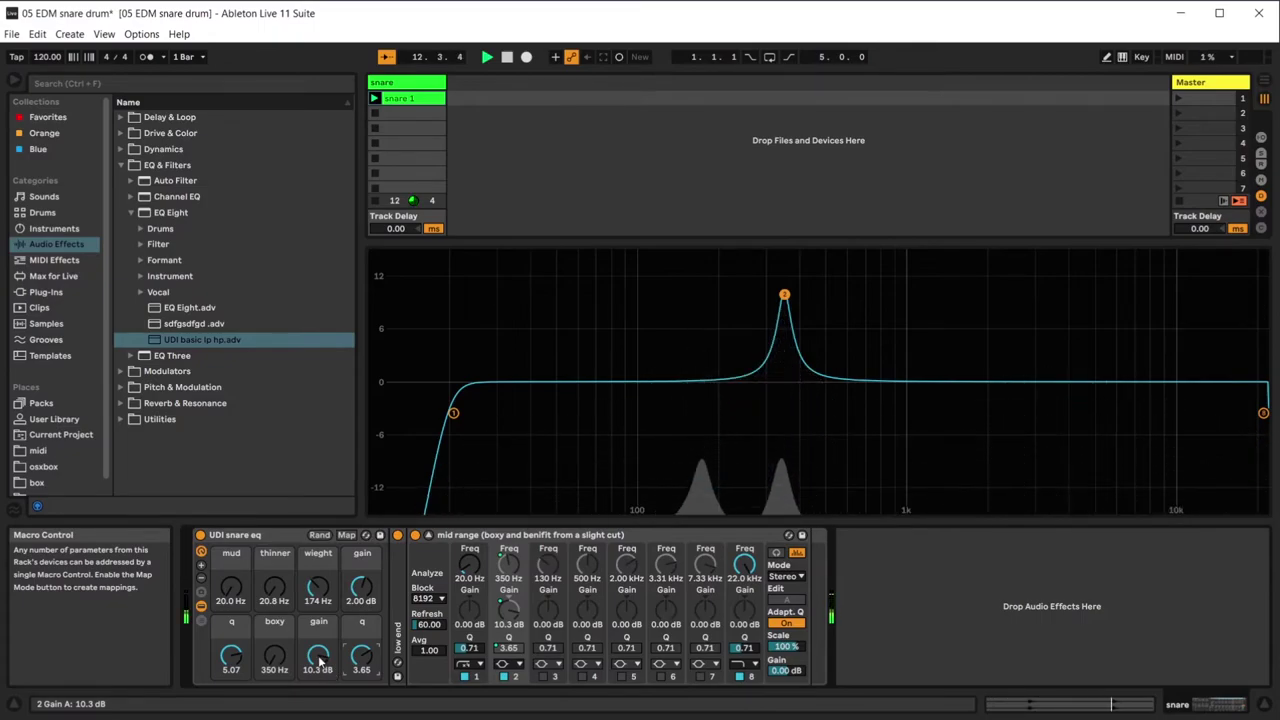
drag(320, 660, 320, 680)
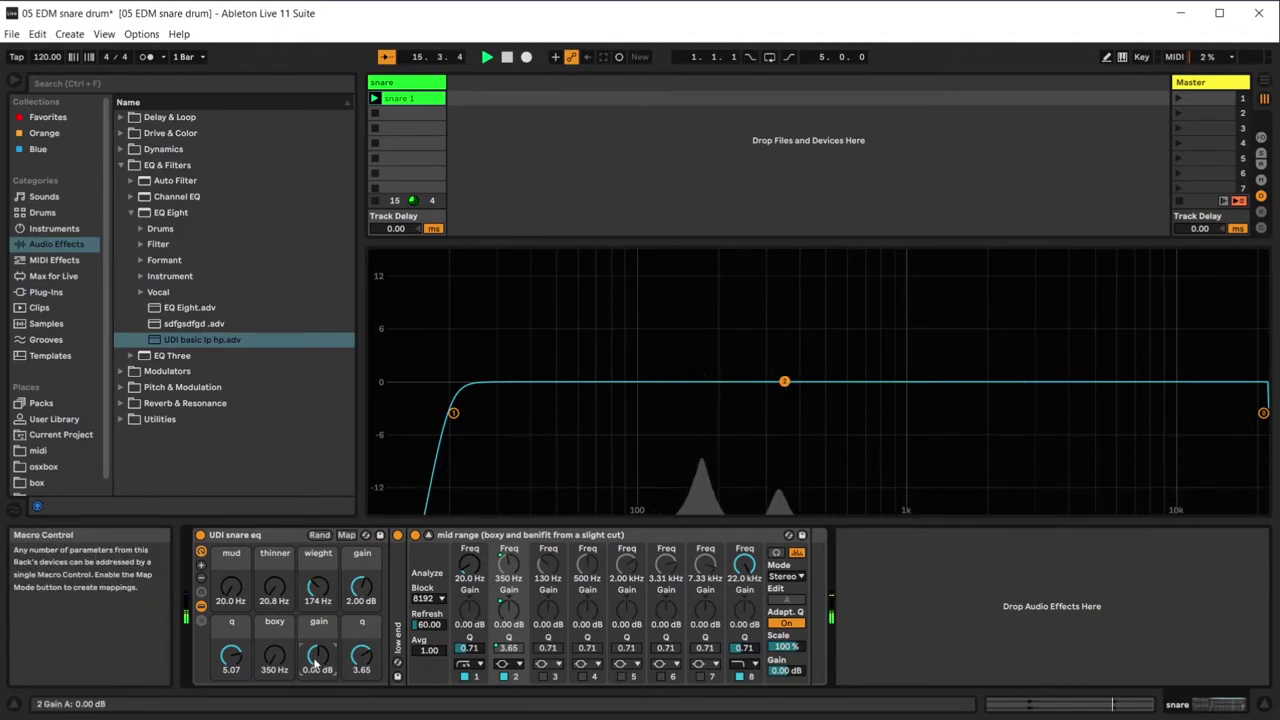
Cut the boxy band to -6 dB with its gain macro while the snare plays, and stop playback.
mouse_move(316, 661)
mouse_down()
mouse_move(316, 718)
mouse_move(316, 669)
mouse_up()
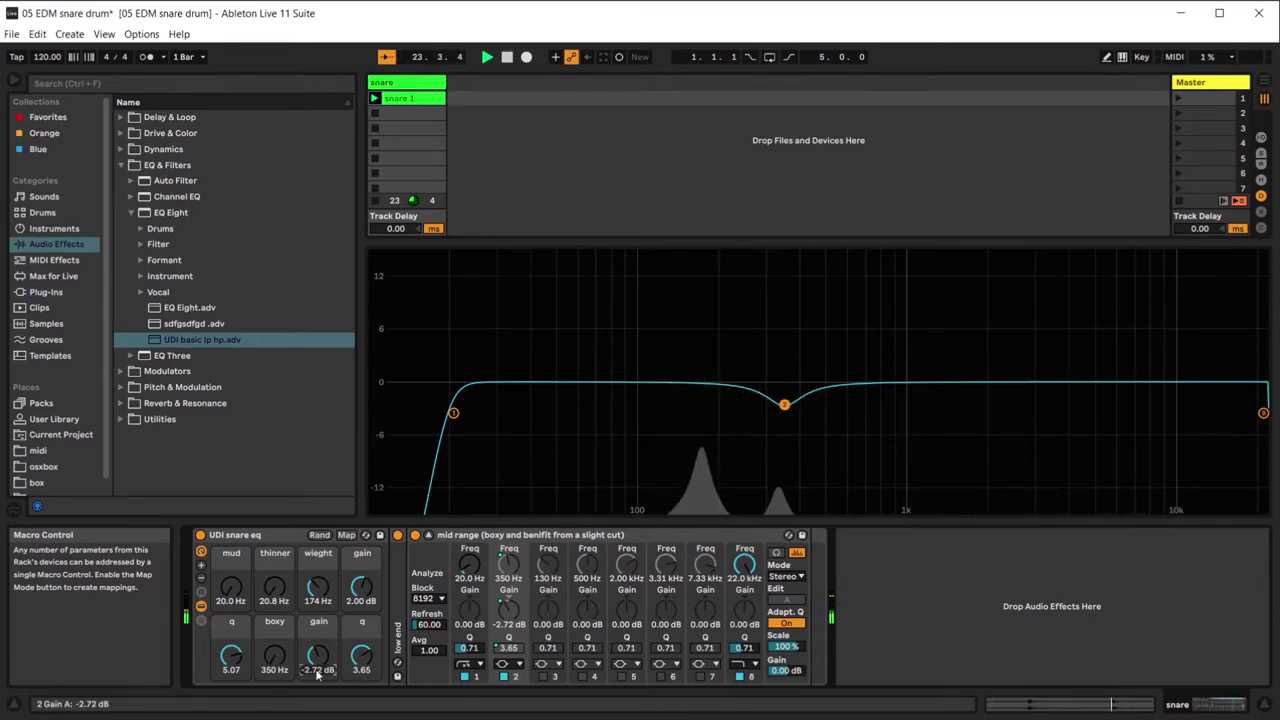
drag(318, 675, 318, 683)
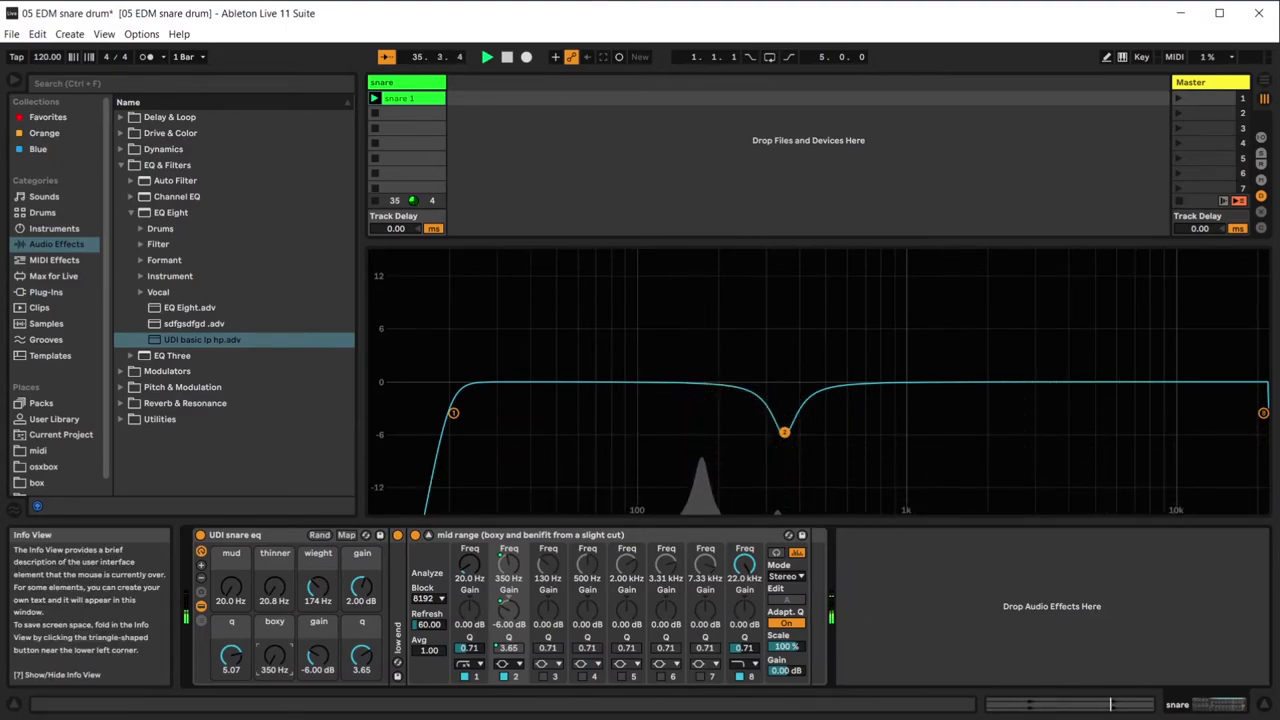
key(space)
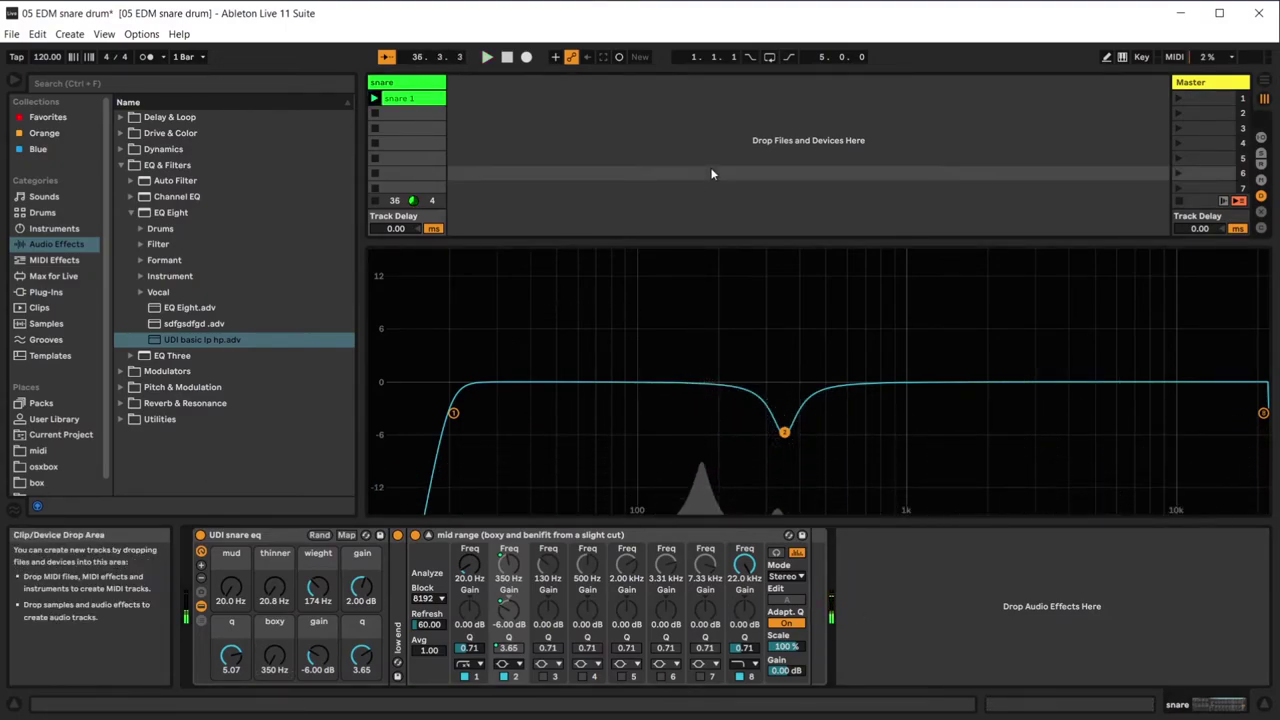
Fold the mid range EQ and add another UDI basic lp hp EQ Eight preset after it in the rack.
double_click(660, 536)
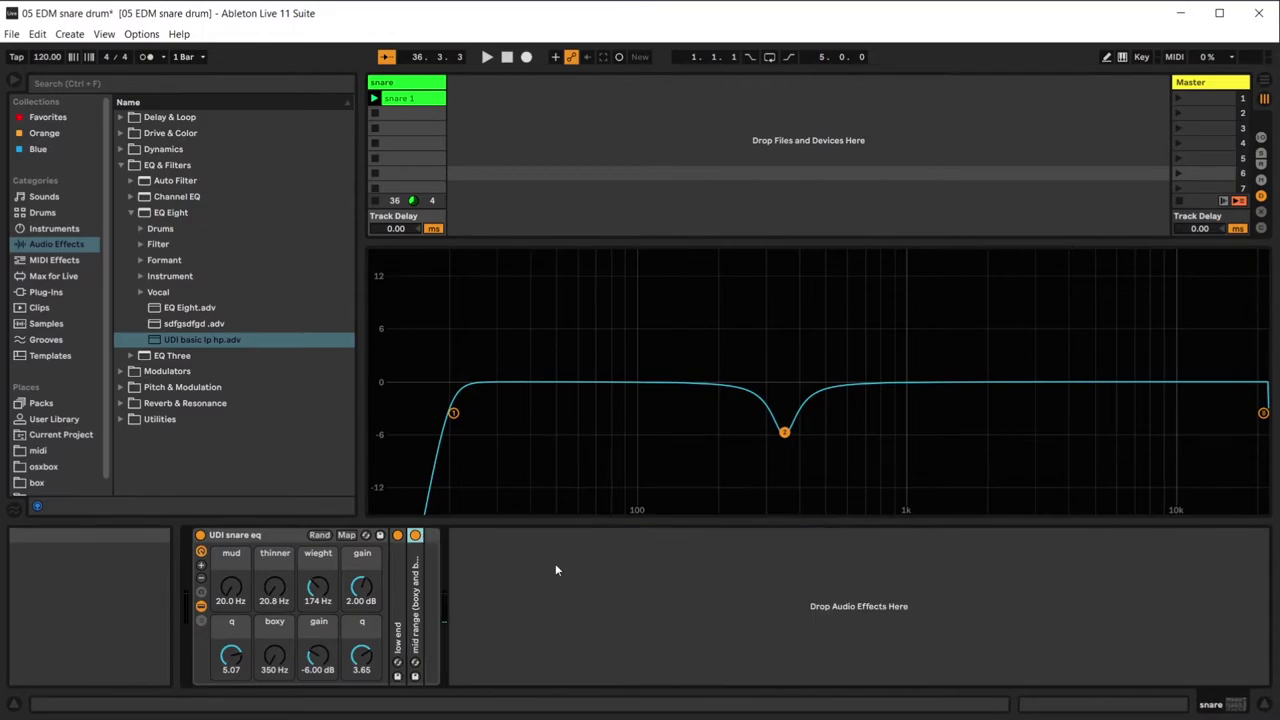
click(238, 340)
drag(357, 484, 430, 570)
right_click(500, 537)
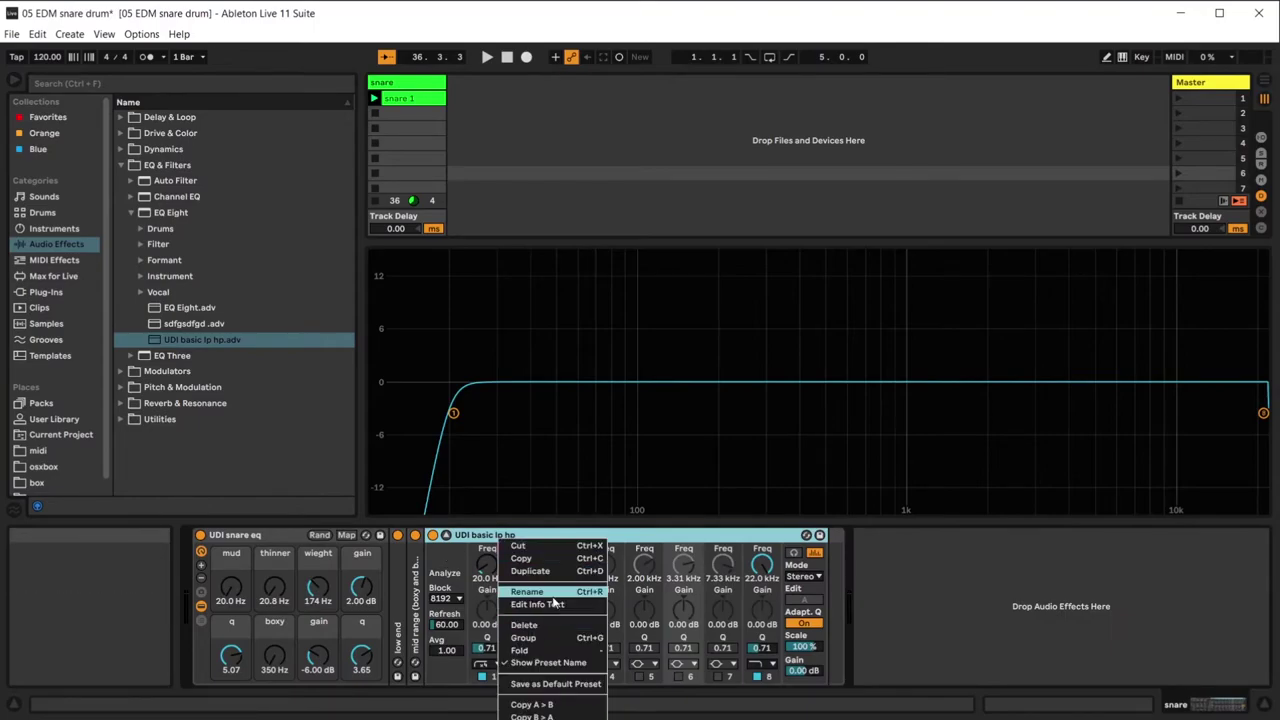
click(553, 592)
text(upper mid range ))
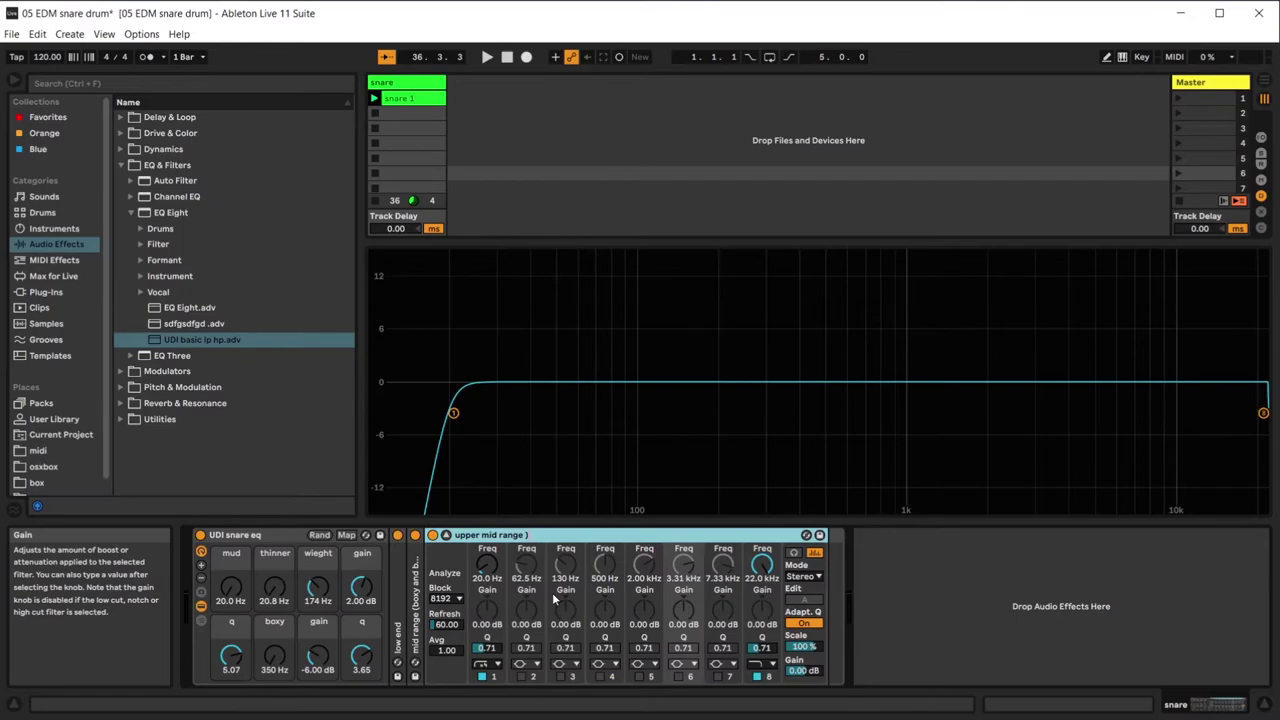
key(Escape)
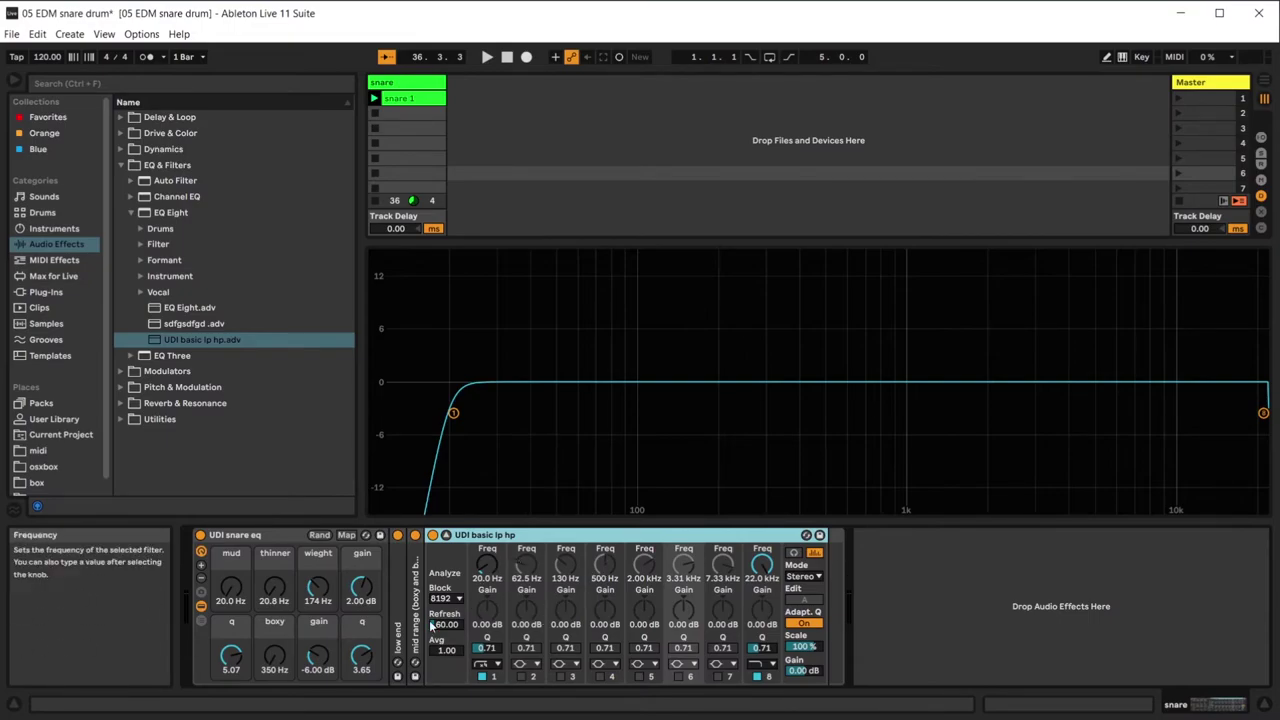
Expand the rack to 12 macro controls and enable band 2 of the third EQ.
click(201, 567)
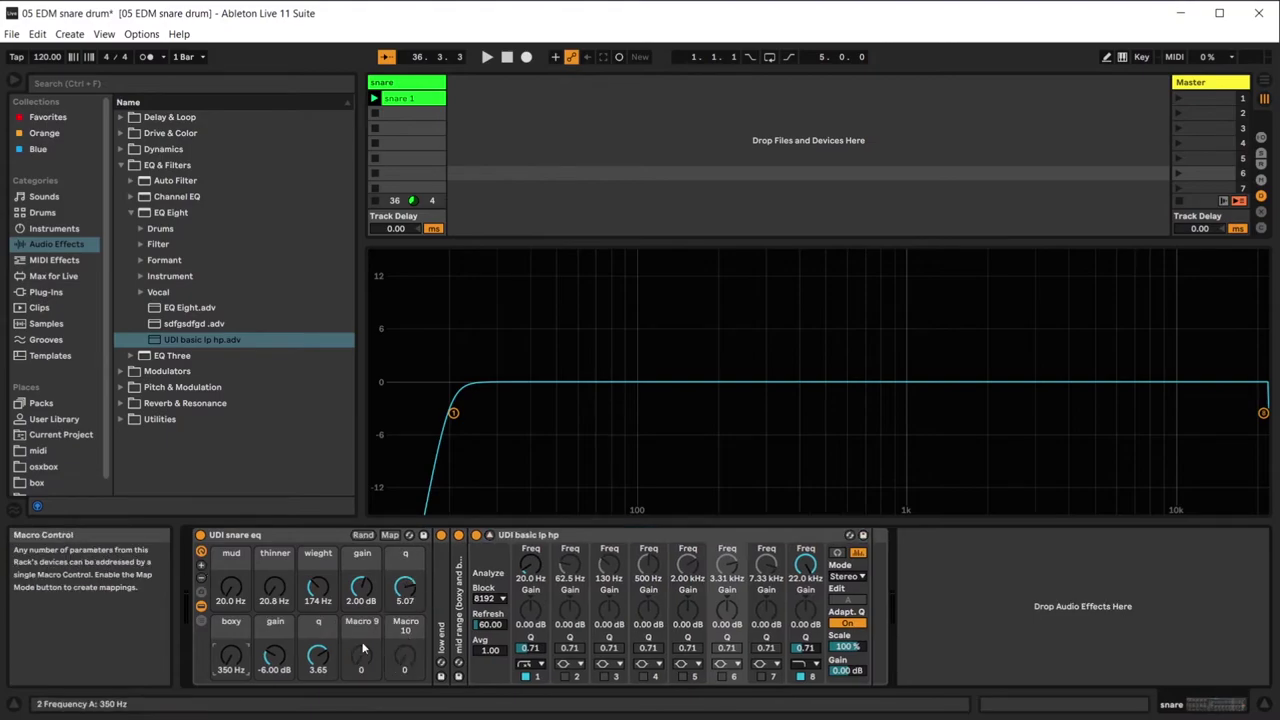
click(201, 567)
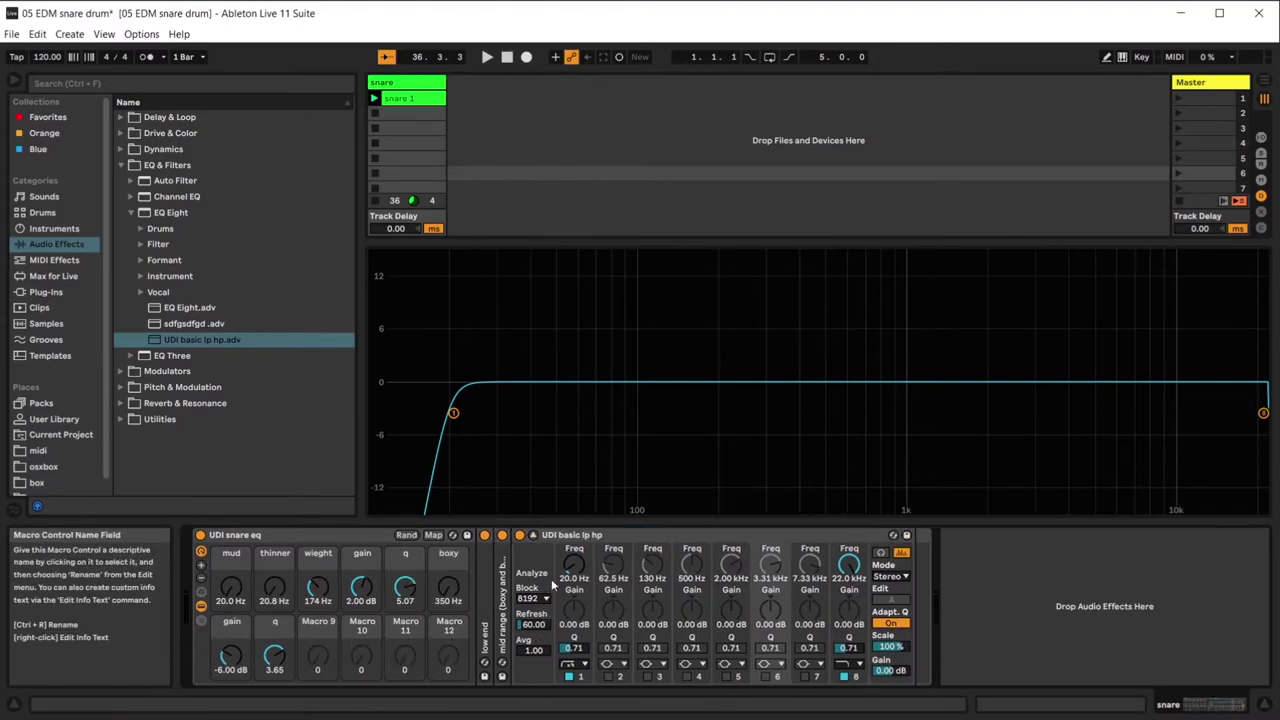
click(609, 677)
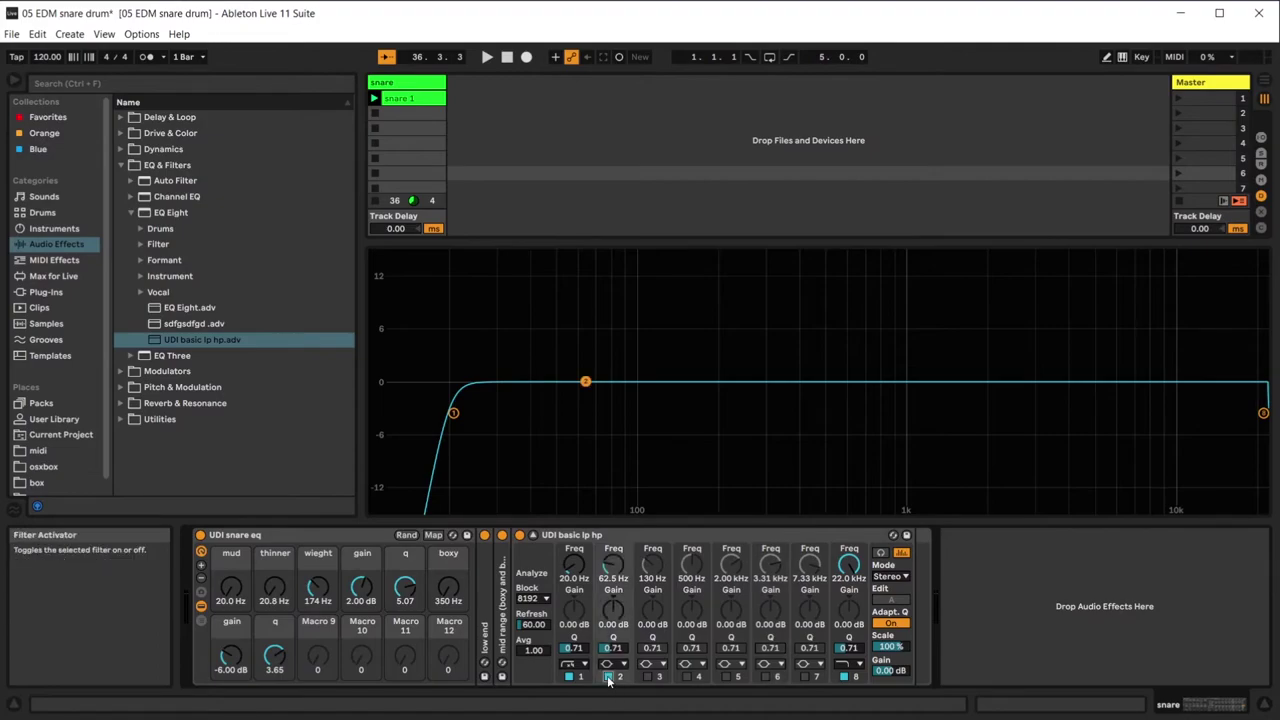
Map band 2's frequency on the third EQ to Macro 9 and rename the macro as crack.
click(433, 535)
click(317, 671)
click(613, 565)
right_click(320, 625)
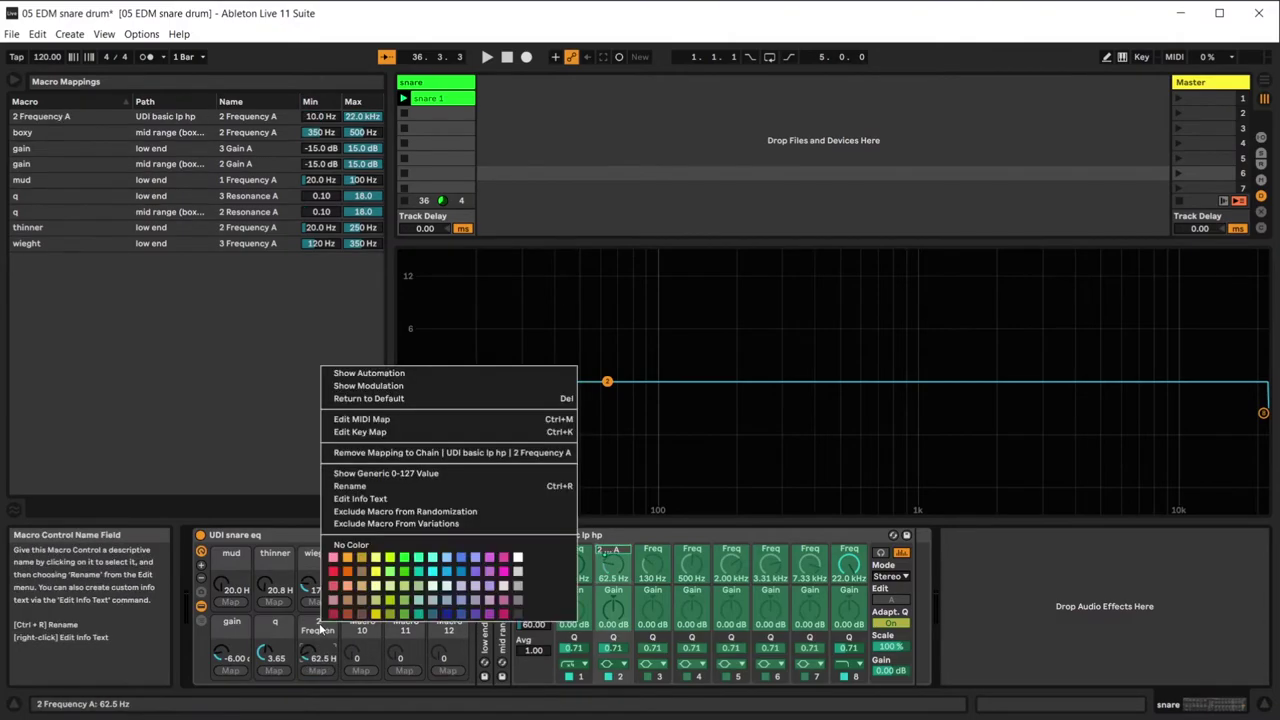
click(350, 486)
text(crack)
key(Return)
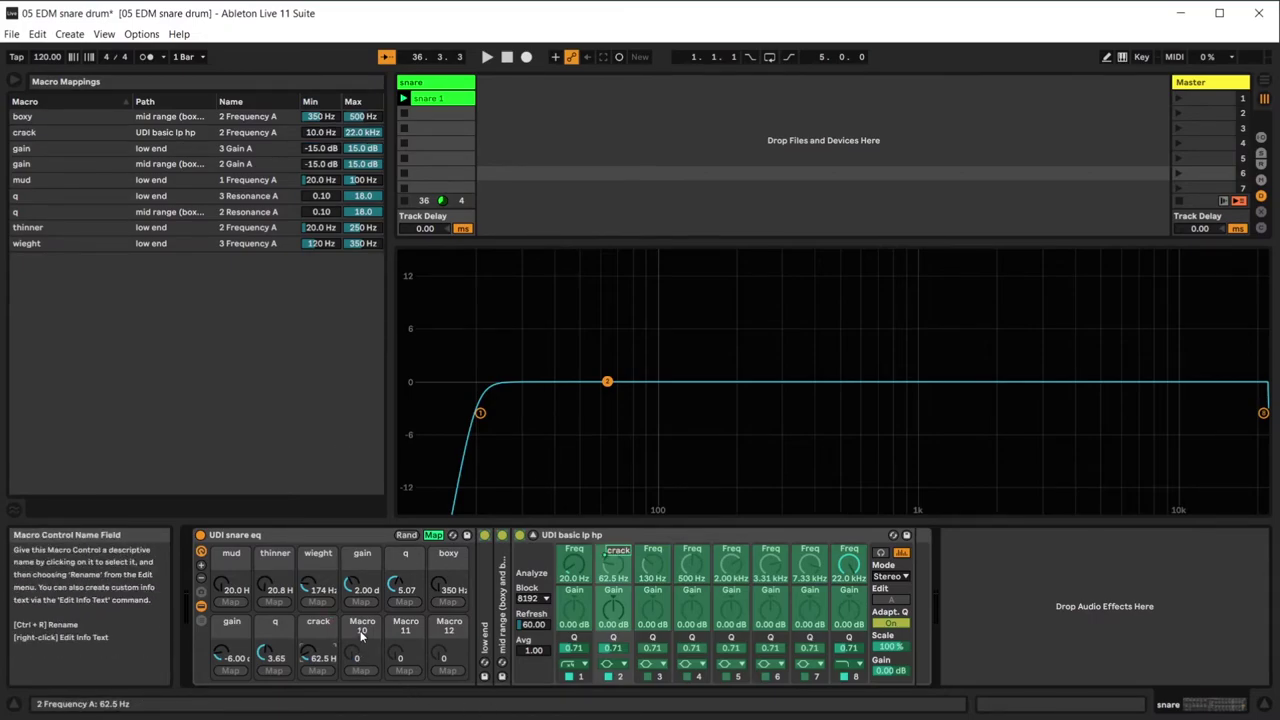
Map band 2's gain on the third EQ to Macro 10 and rename the macro as gain.
click(613, 608)
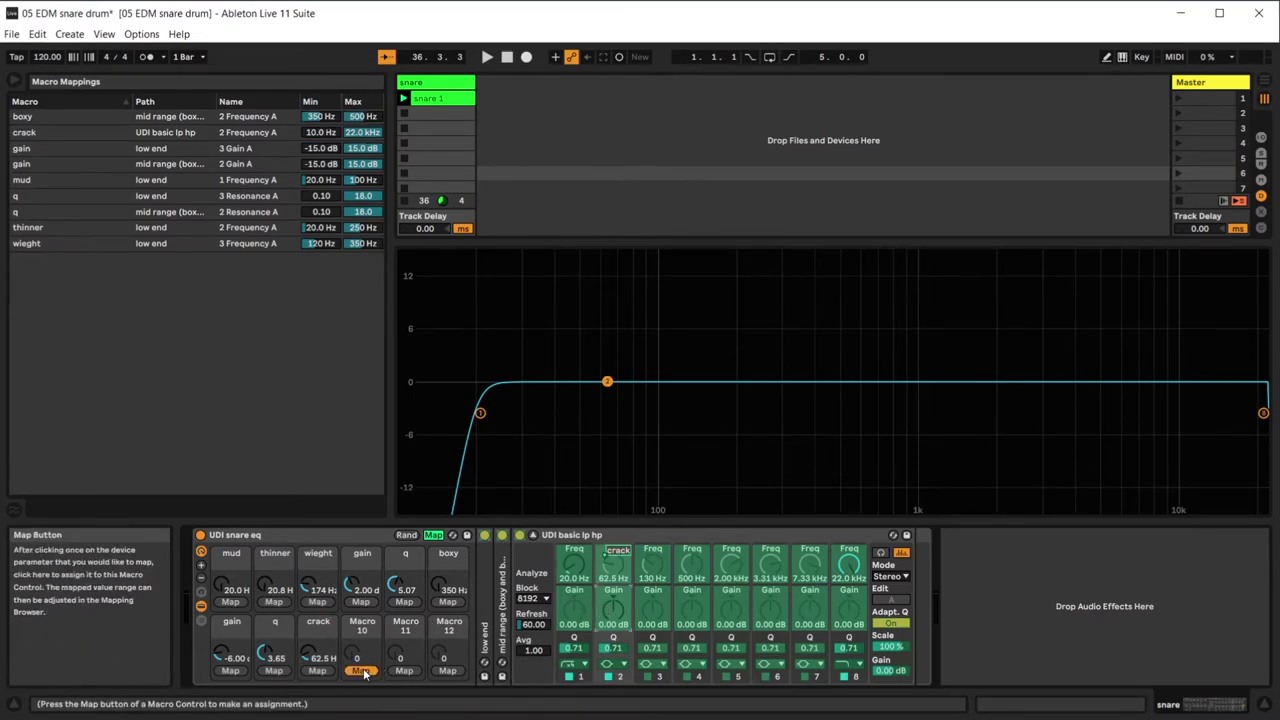
click(362, 670)
right_click(362, 623)
click(393, 486)
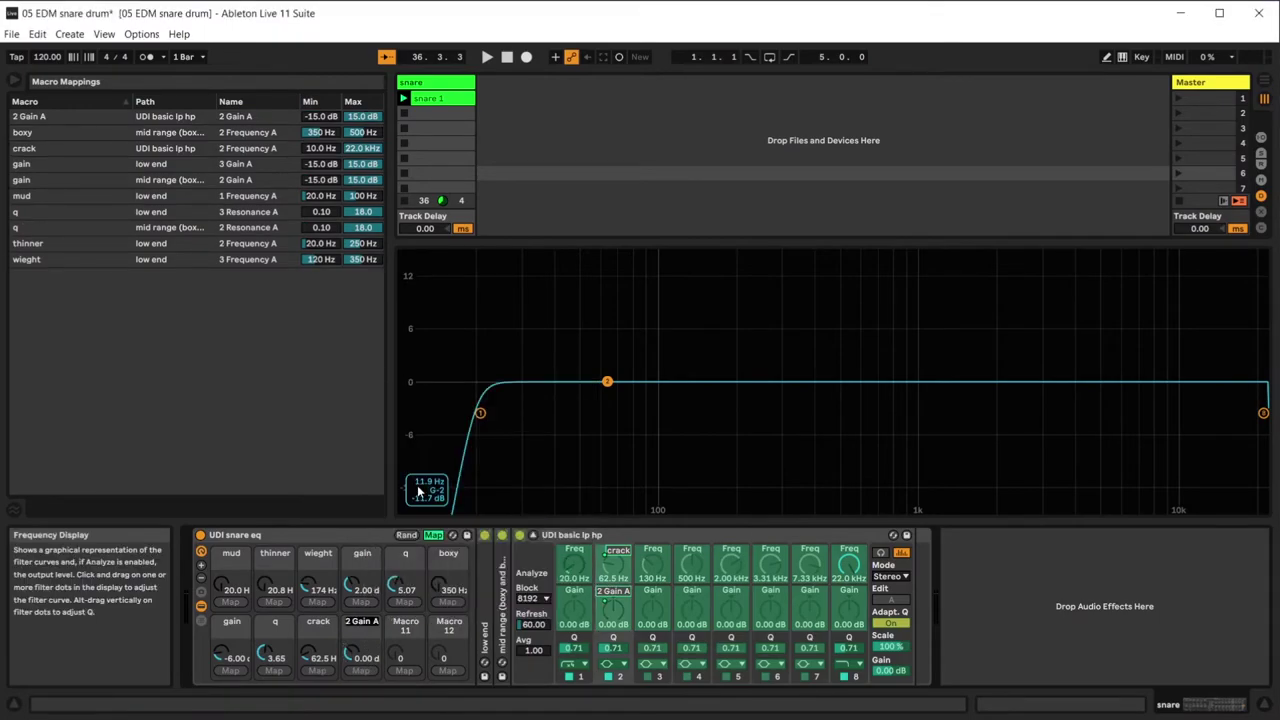
text(gain)
key(Return)
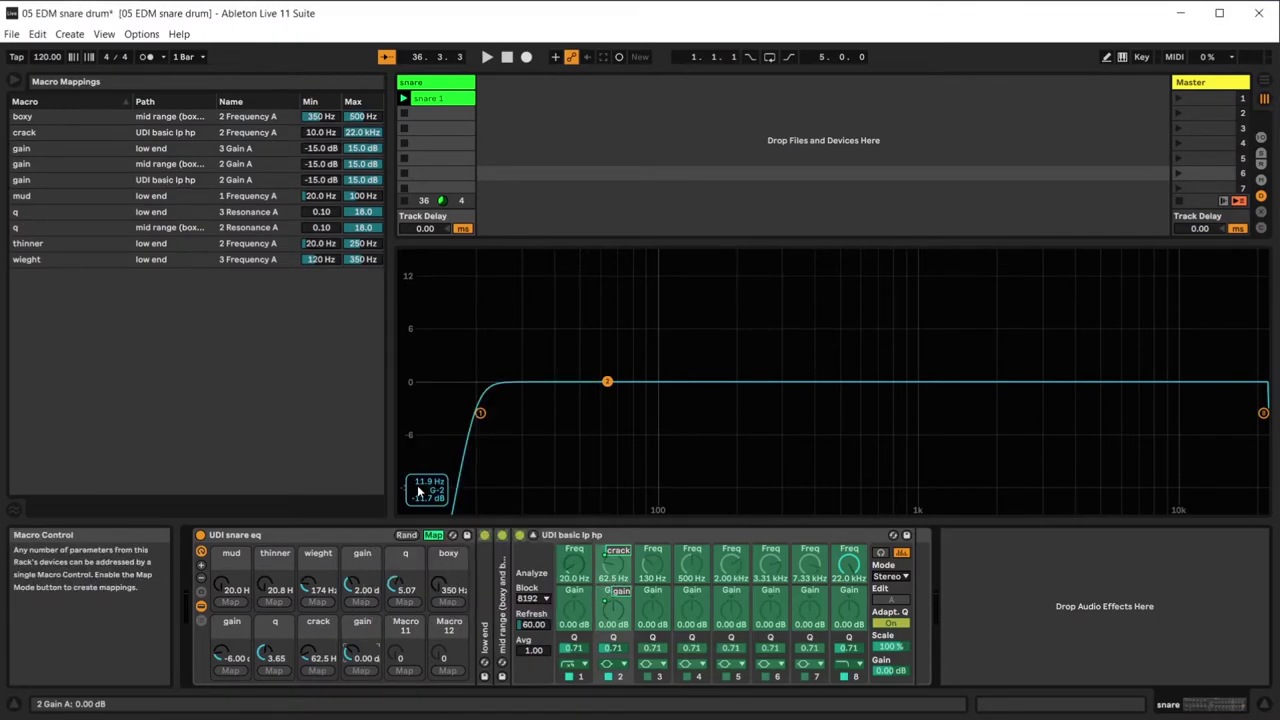
Map band 2's Q on the third EQ to Macro 11, rename the macro as q, and leave mapping mode.
click(613, 648)
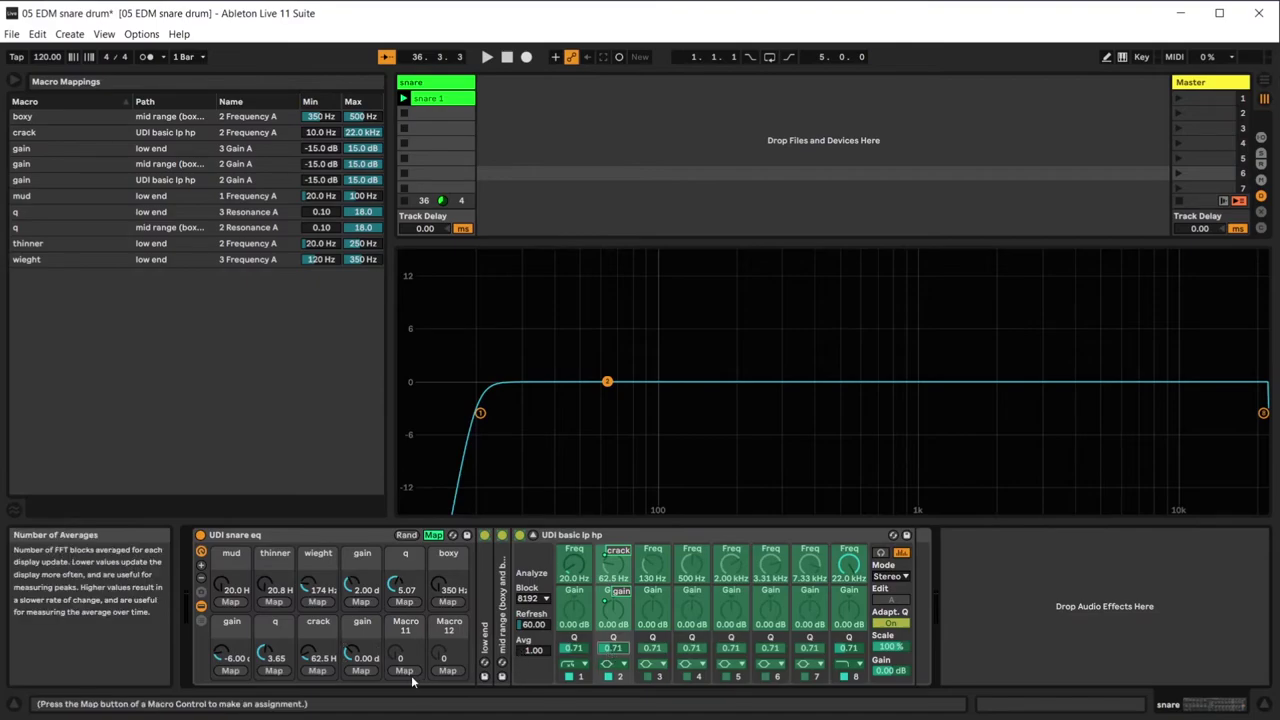
click(405, 670)
right_click(406, 645)
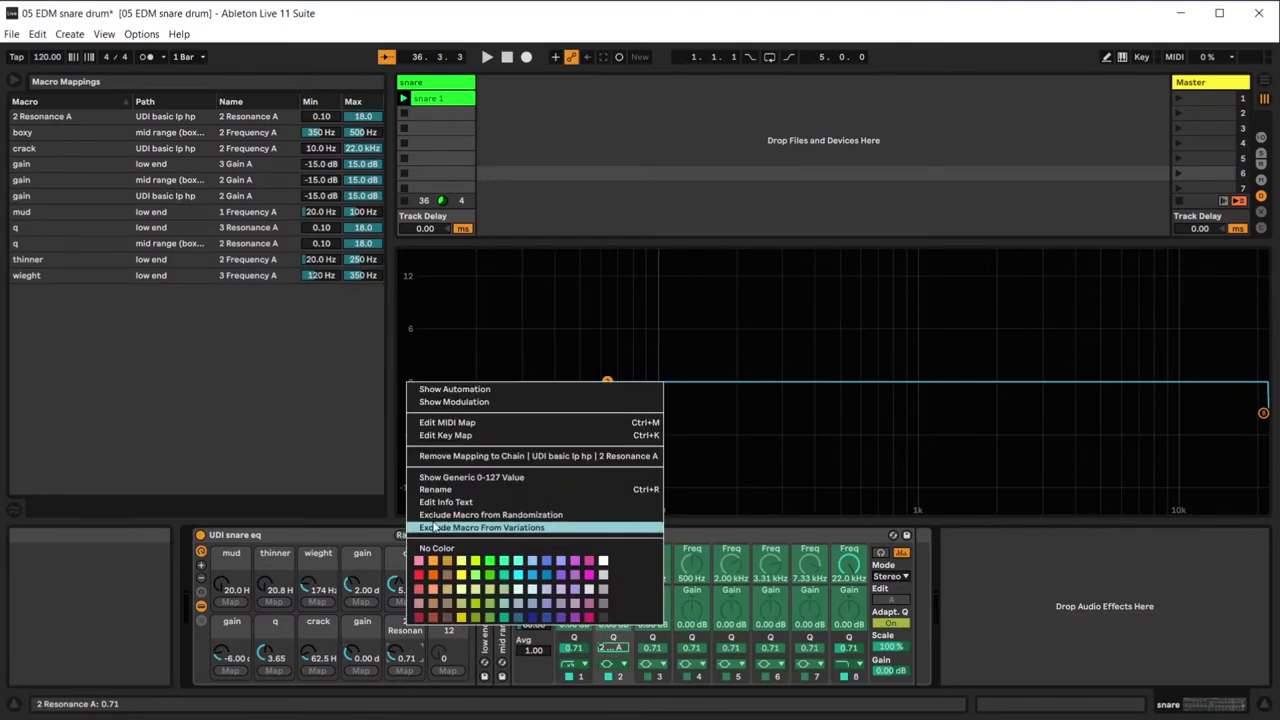
click(392, 635)
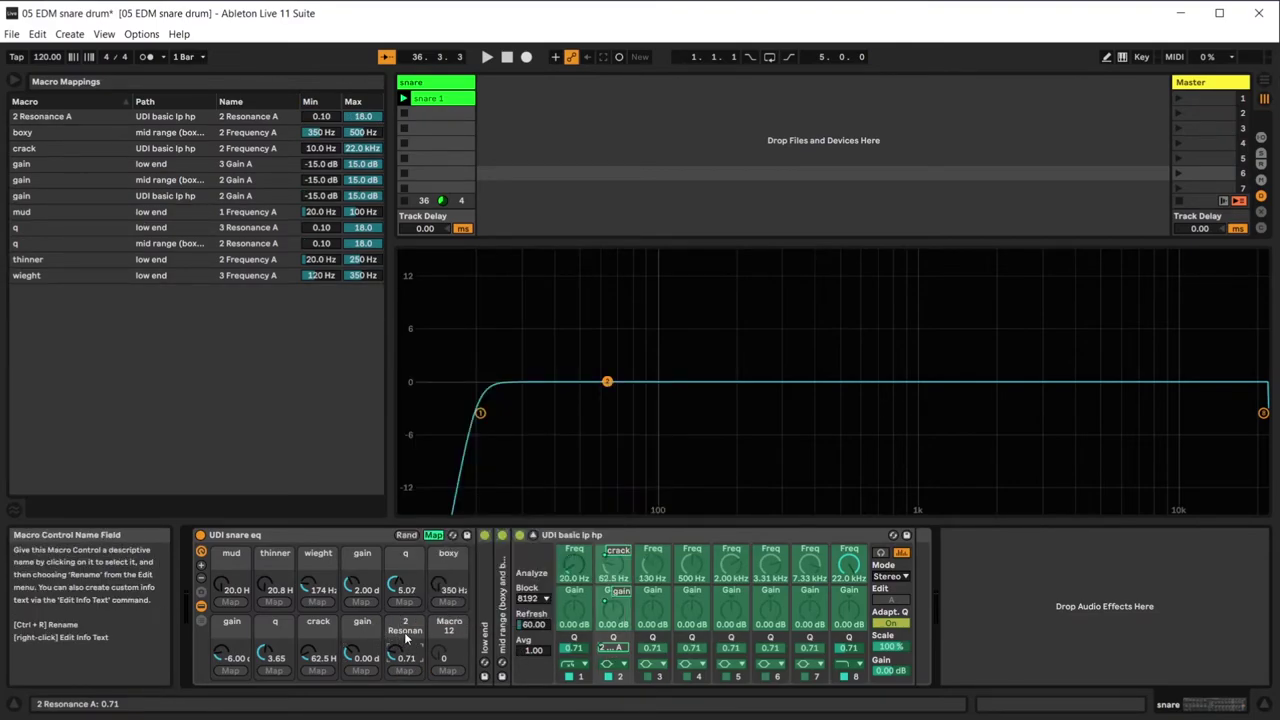
right_click(406, 643)
click(445, 487)
text(q)
key(Return)
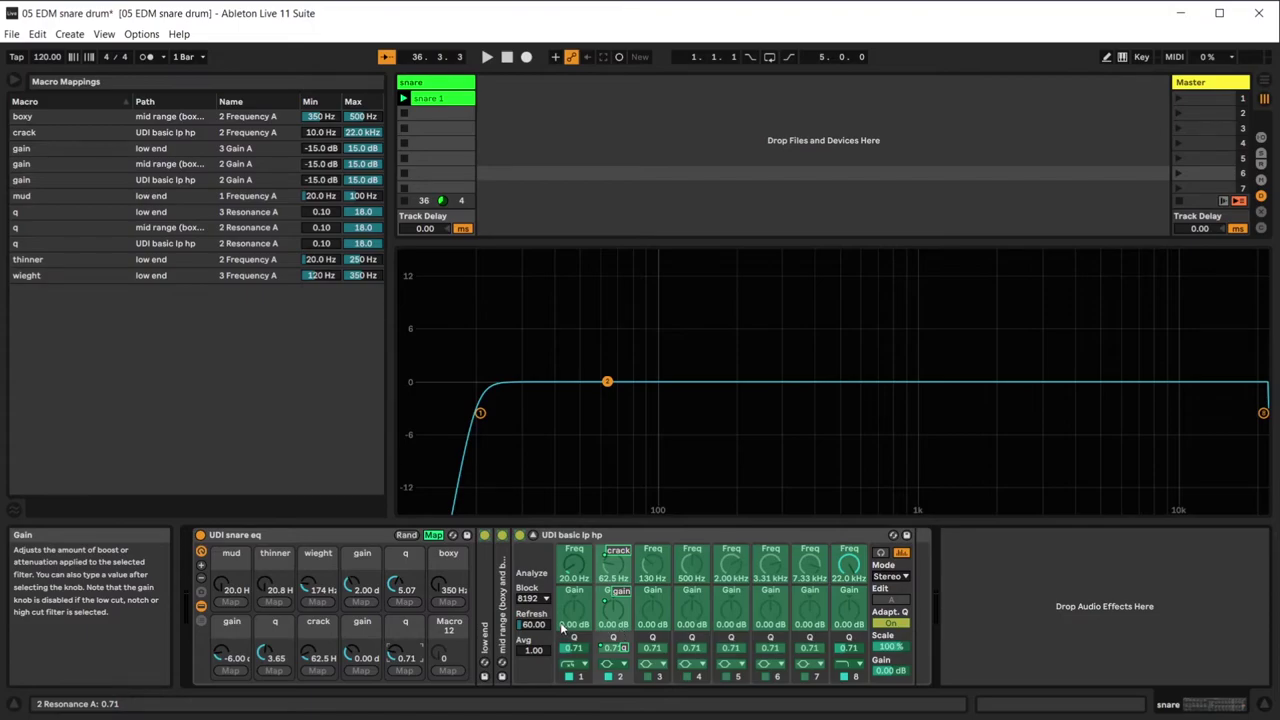
click(433, 537)
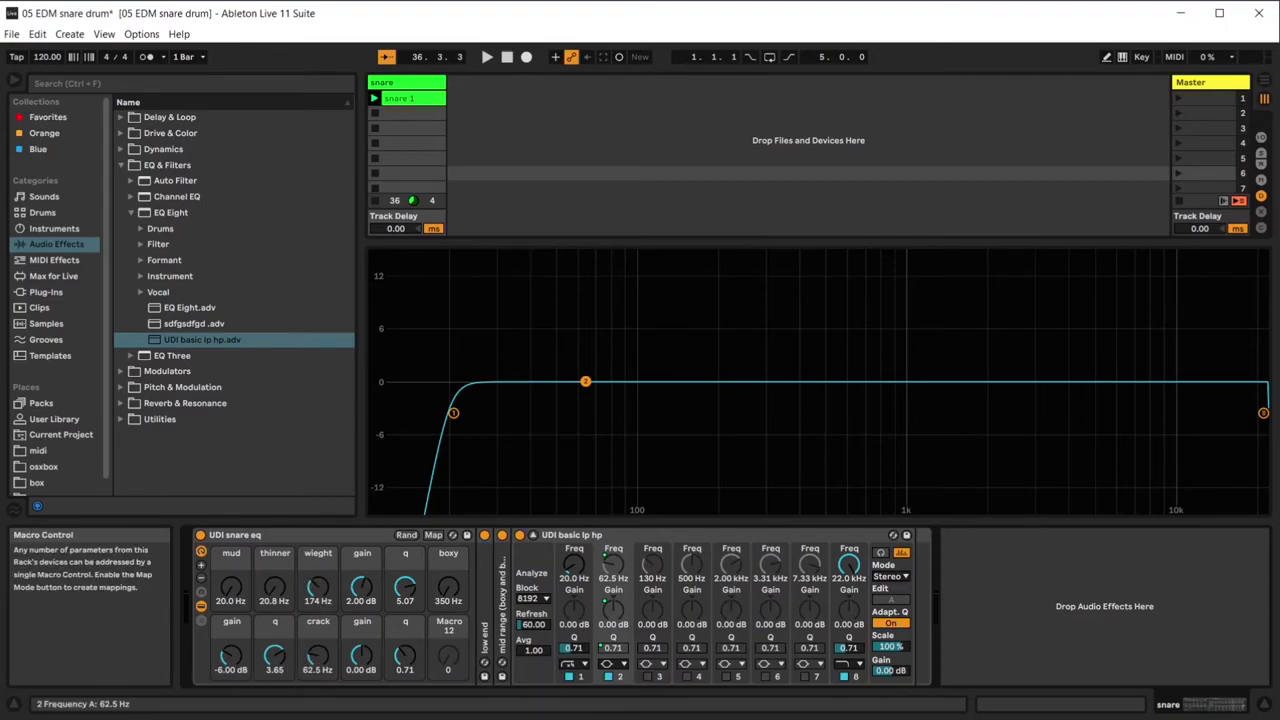
Limit the crack macro's mapping range to 1000 Hz minimum and 4500 Hz maximum, and set its knob to about 1.68 kHz.
click(436, 536)
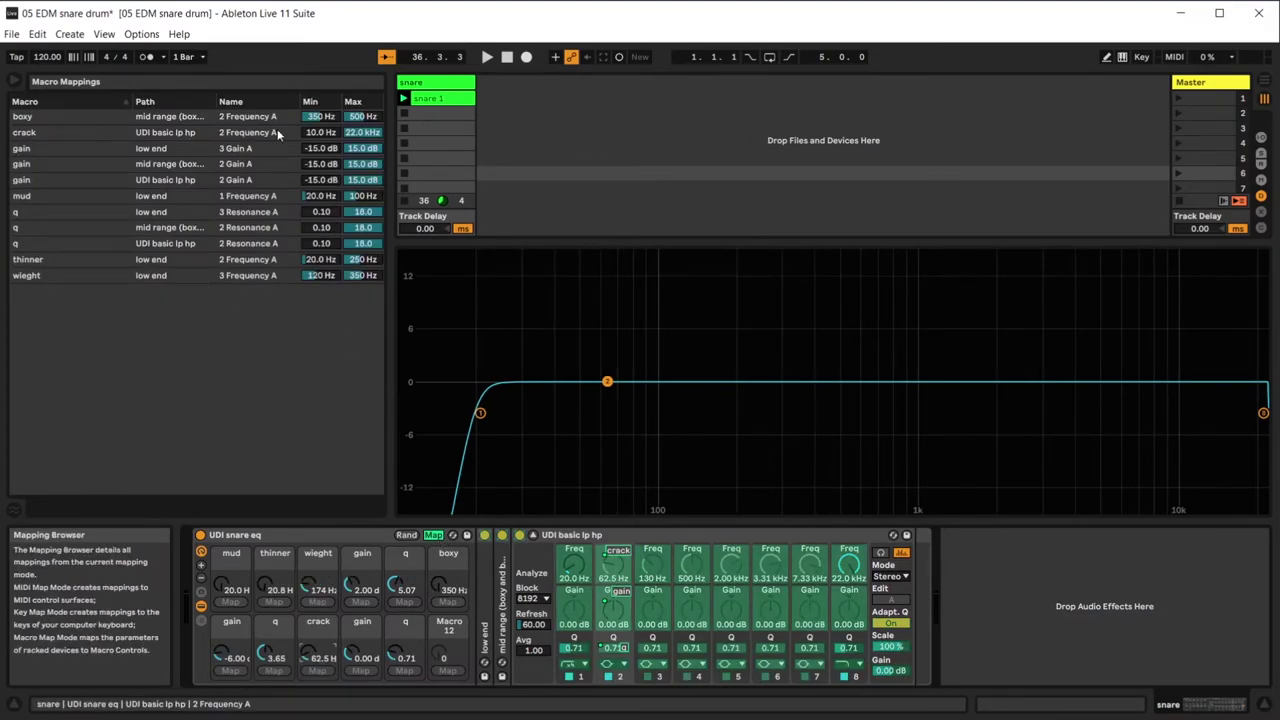
click(328, 134)
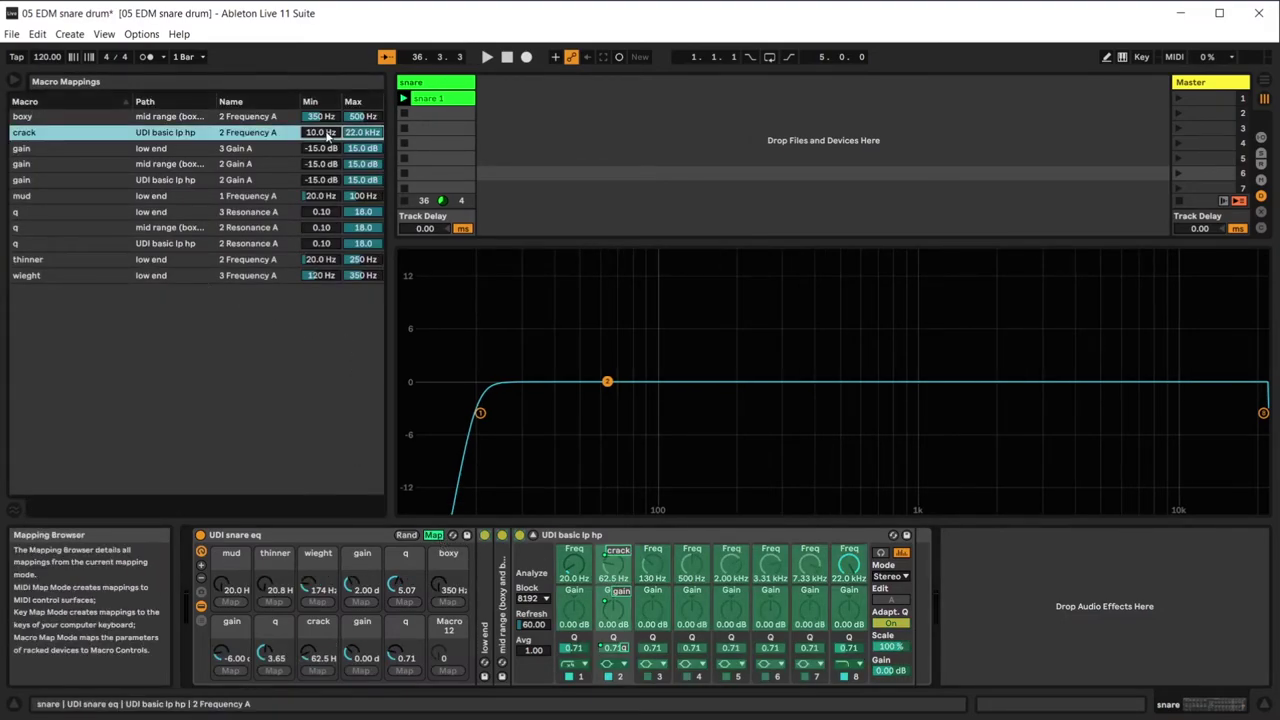
text(1000)
key(Return)
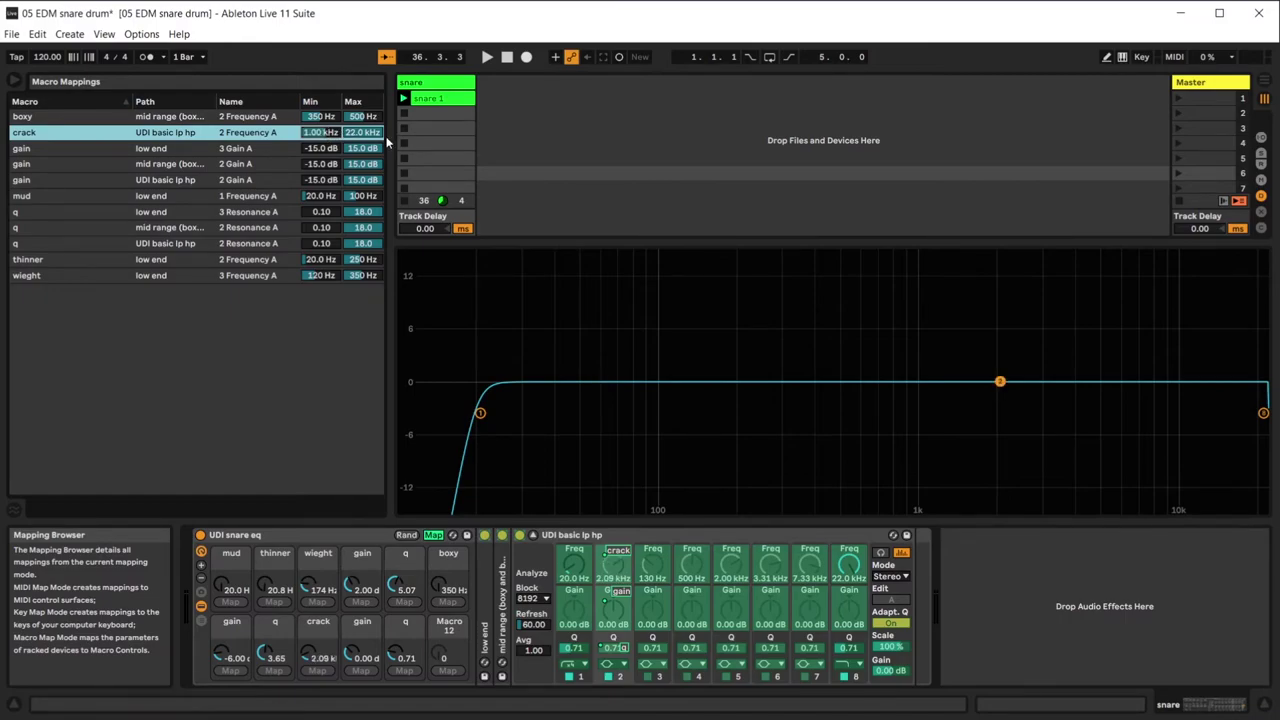
click(370, 135)
text(4500)
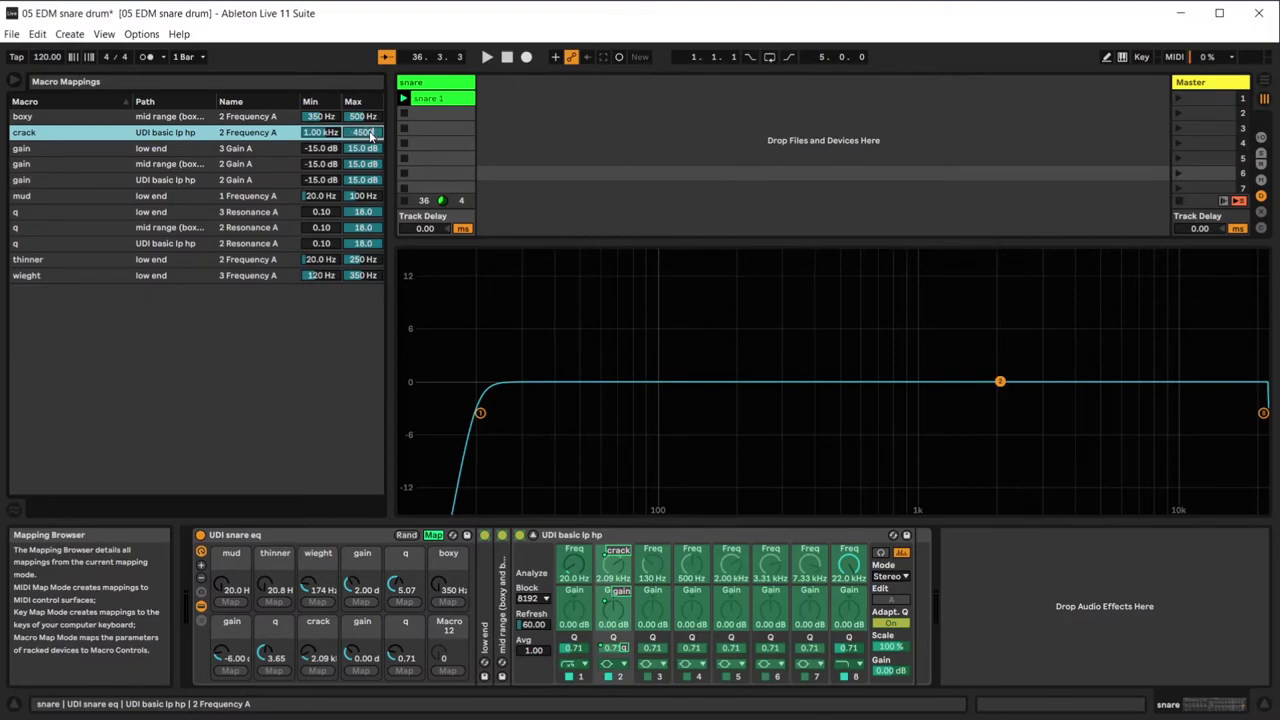
key(Return)
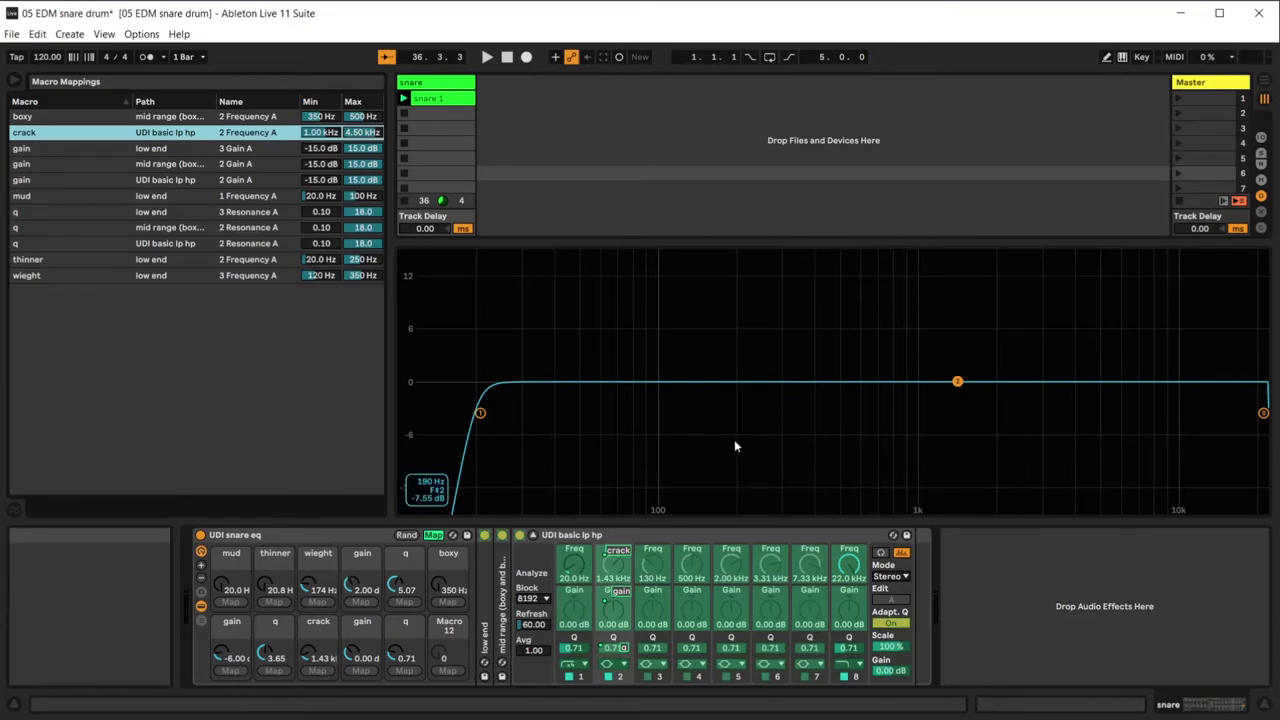
click(433, 535)
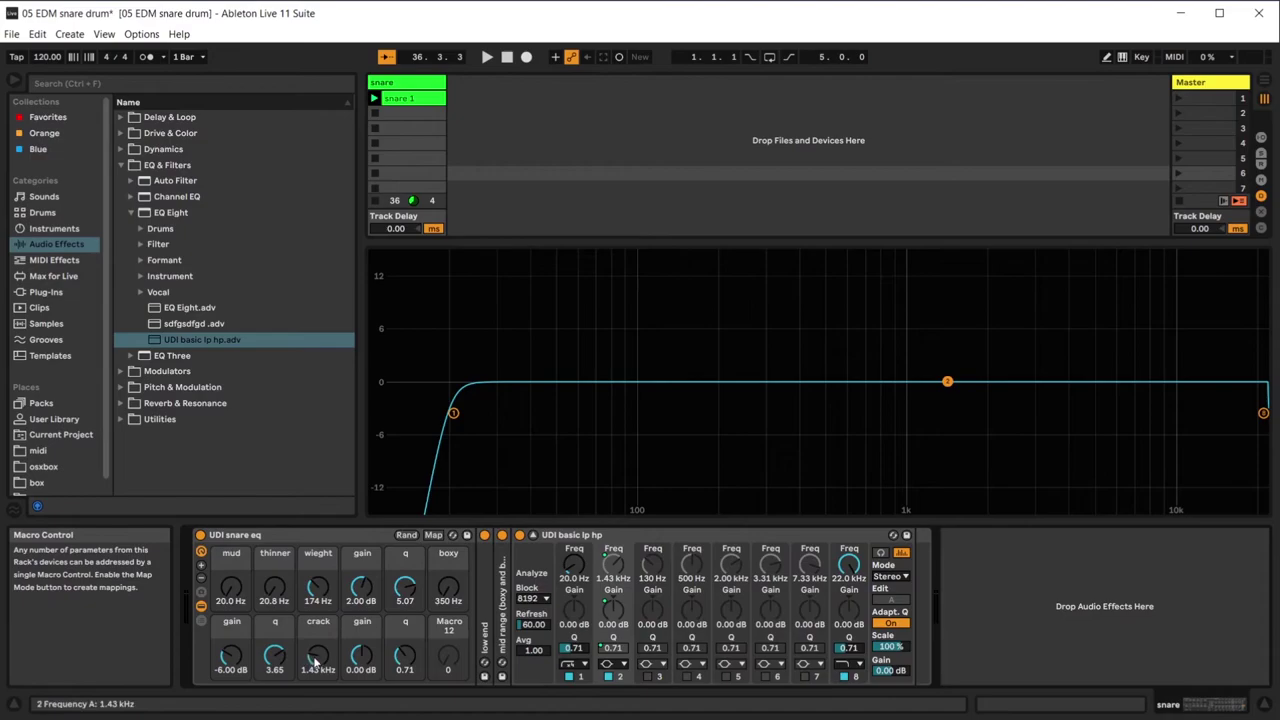
mouse_move(318, 655)
mouse_down()
mouse_move(318, 625)
mouse_move(318, 646)
mouse_up()
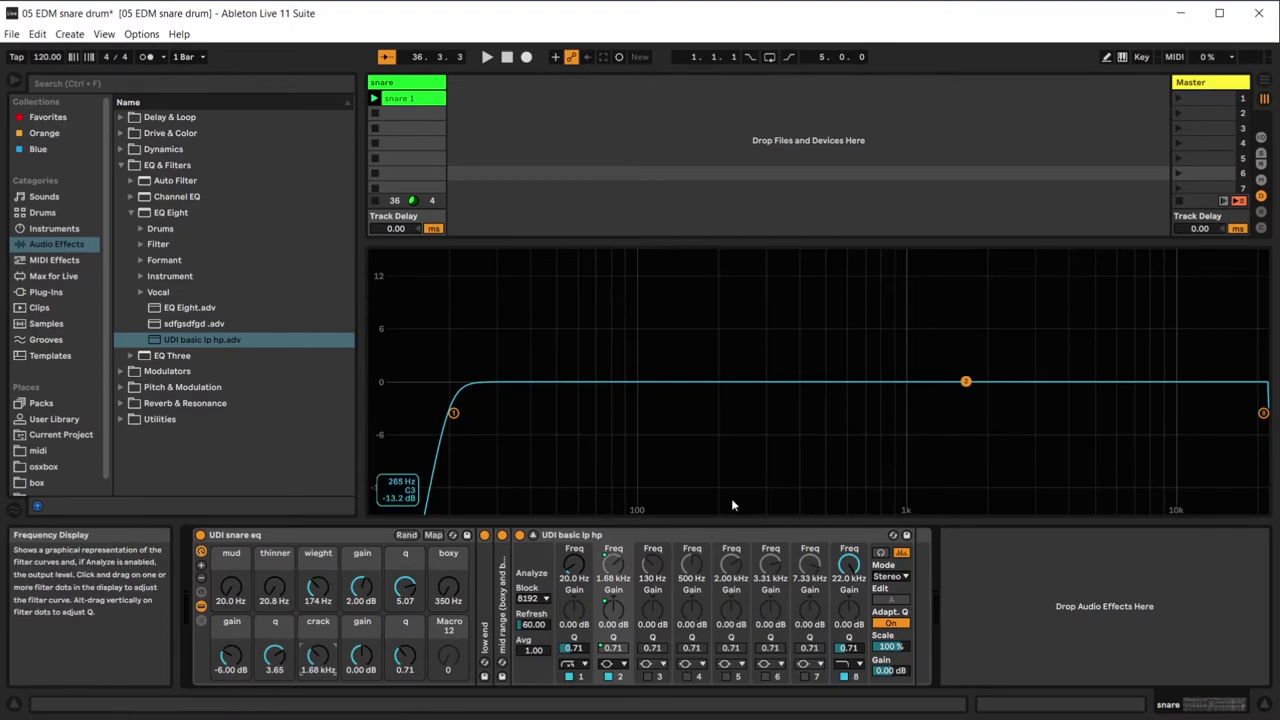
Rename the third EQ as "upper mid (sharp attack, avoid boost, reduce harshness)".
right_click(584, 537)
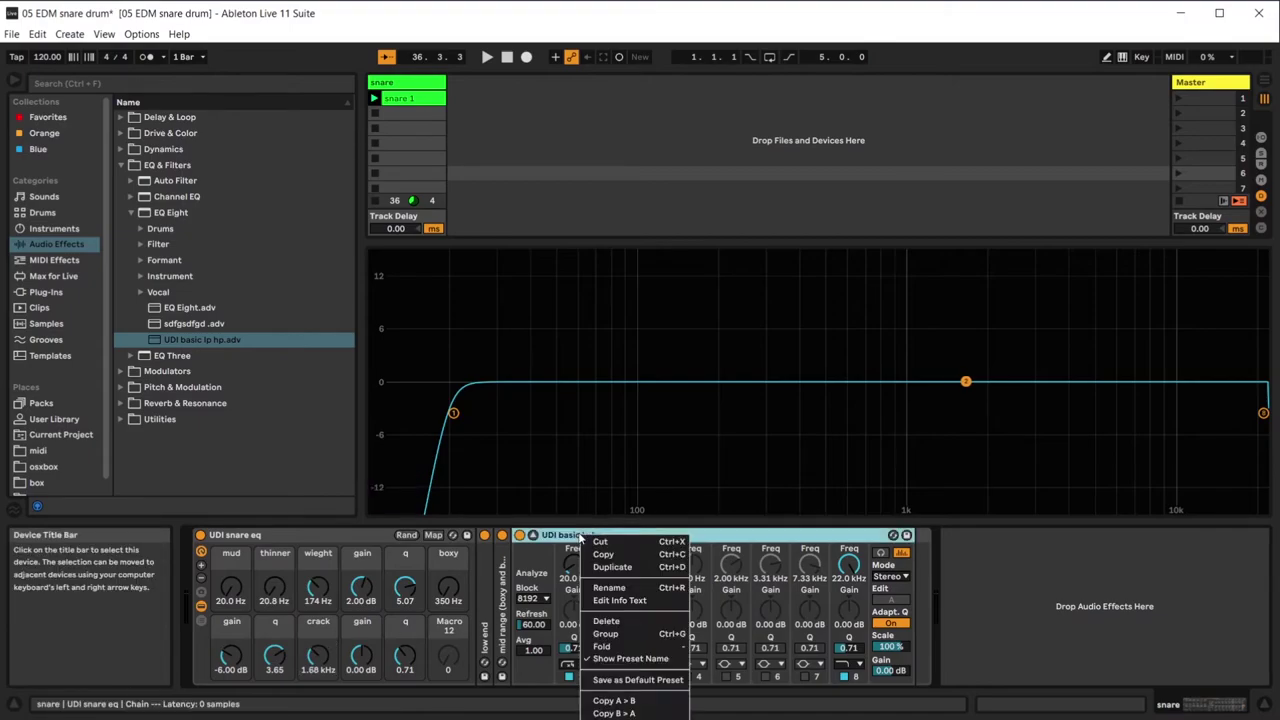
click(620, 590)
text(upp)
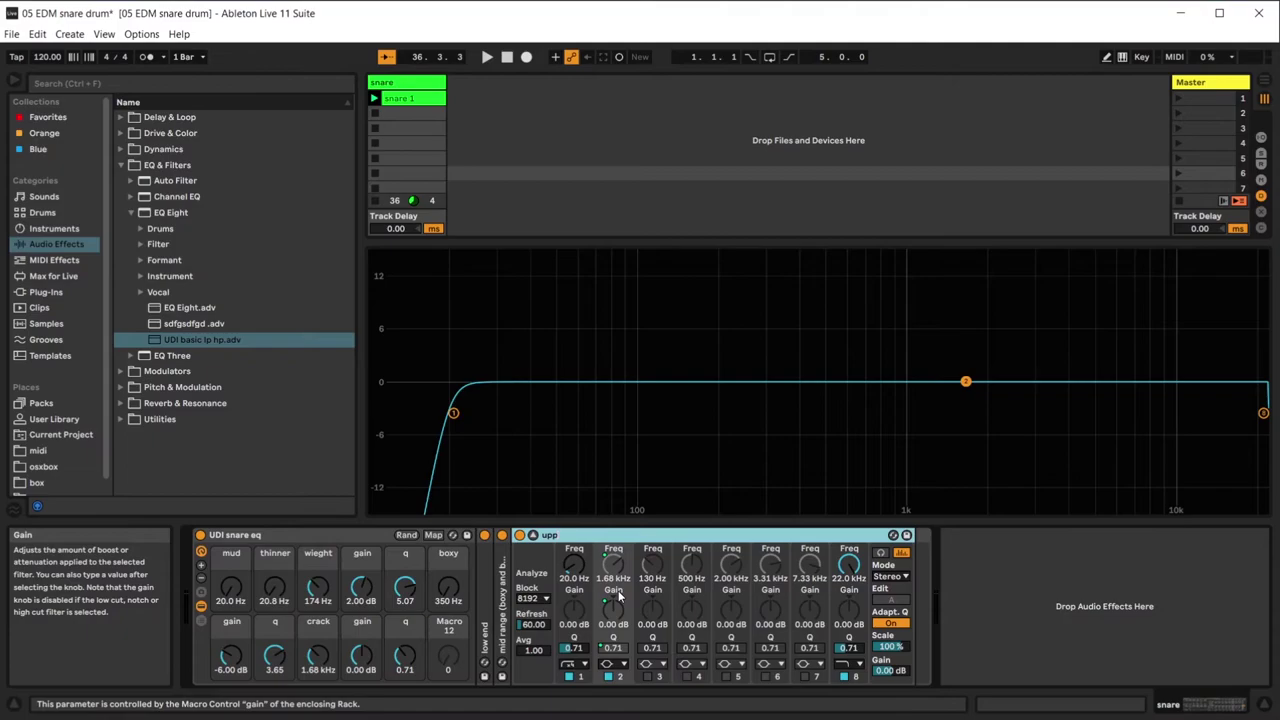
text(er mid)
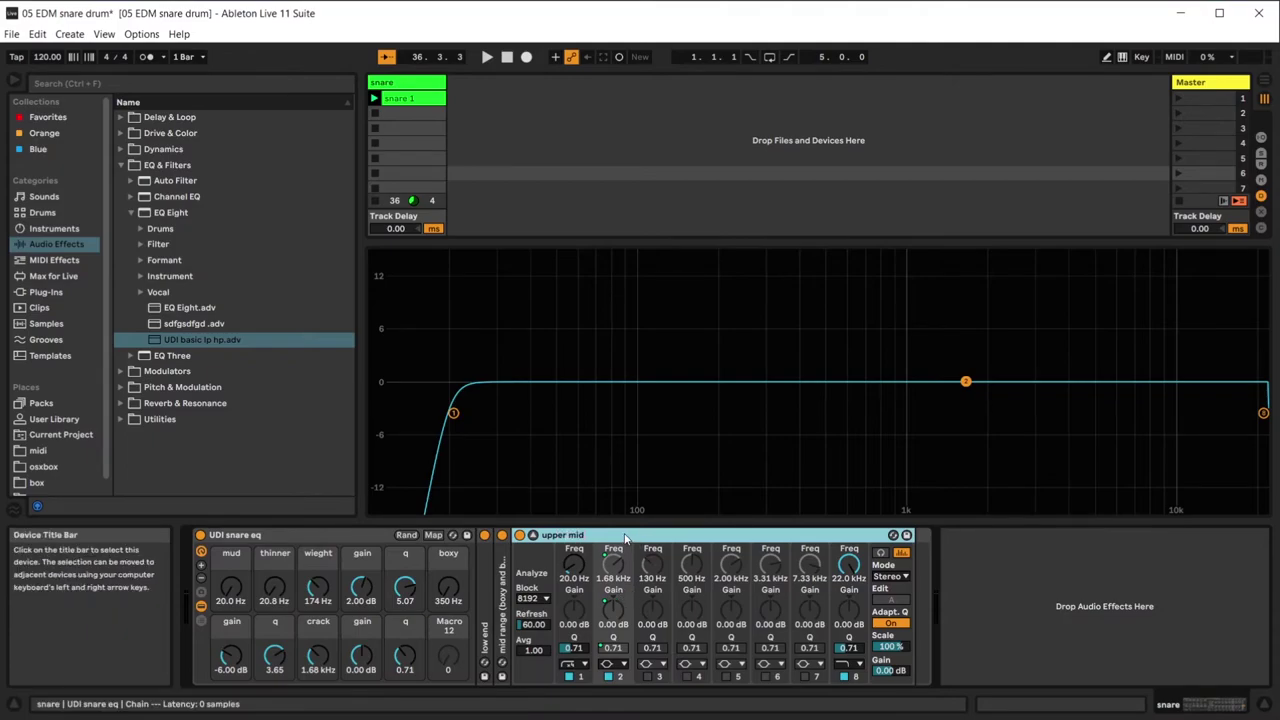
right_click(631, 588)
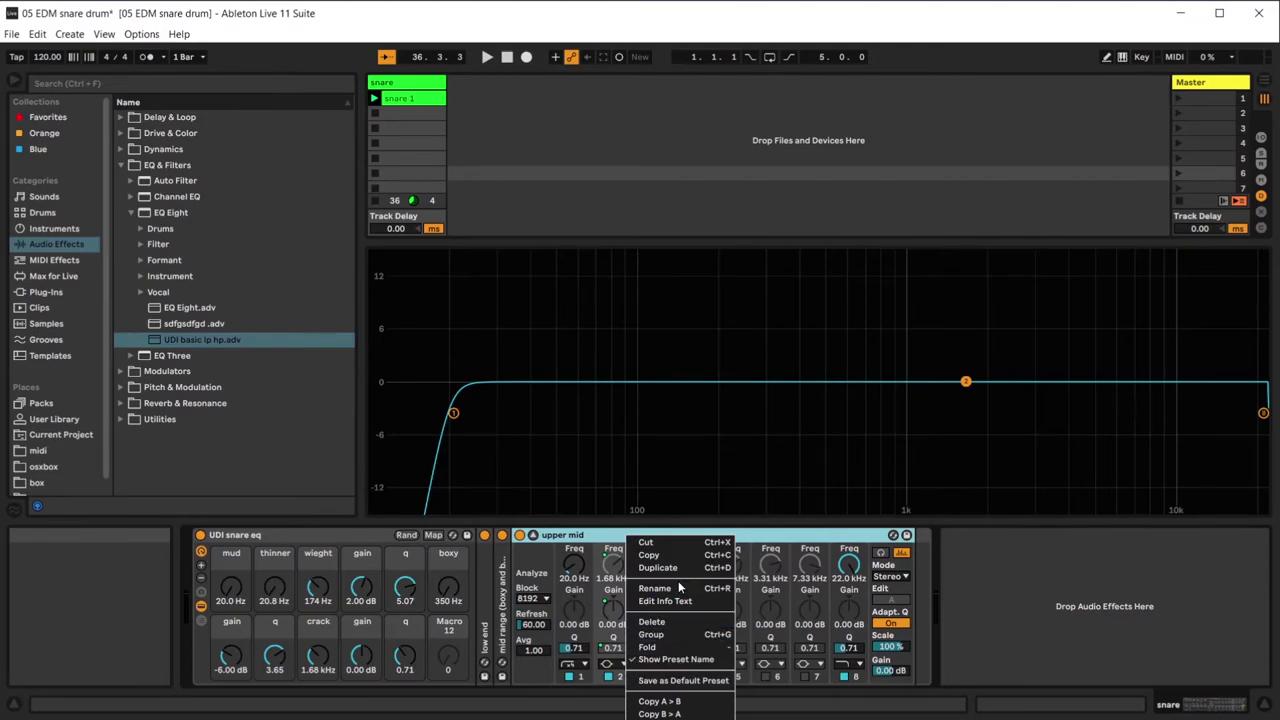
click(677, 588)
text(()
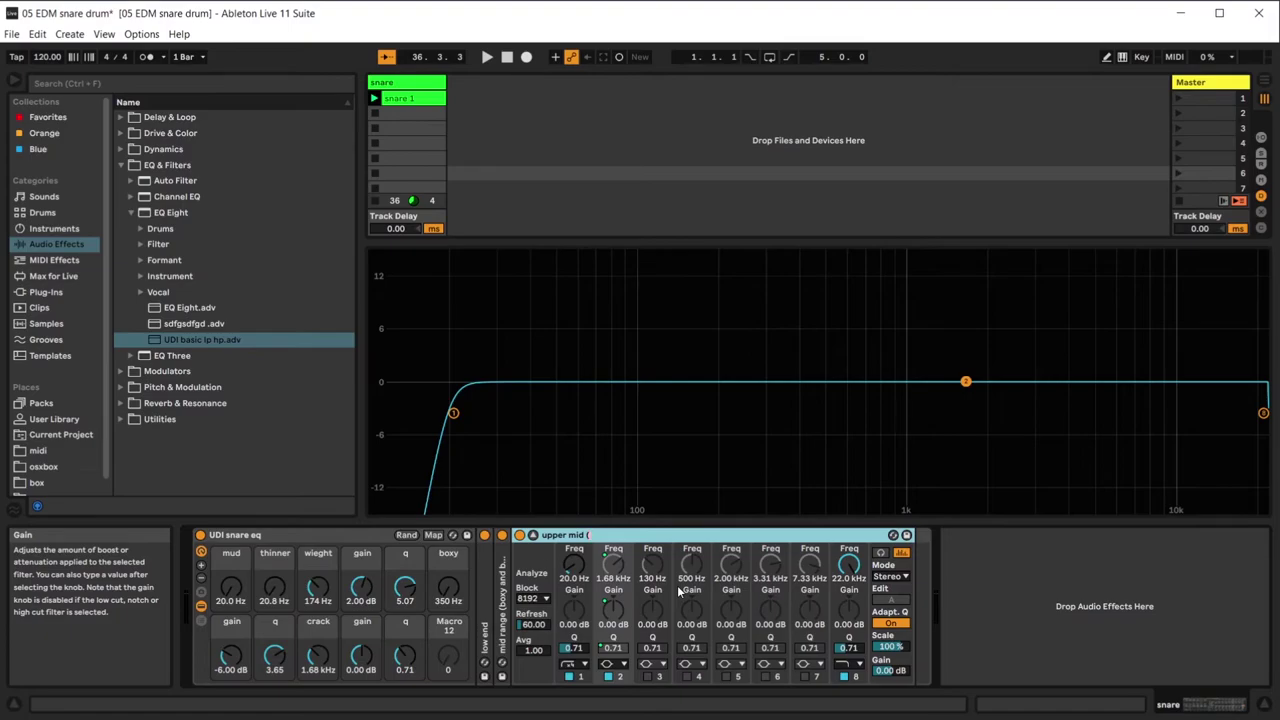
text(sharp attack, avoid boo)
text(st, reduce harshness)
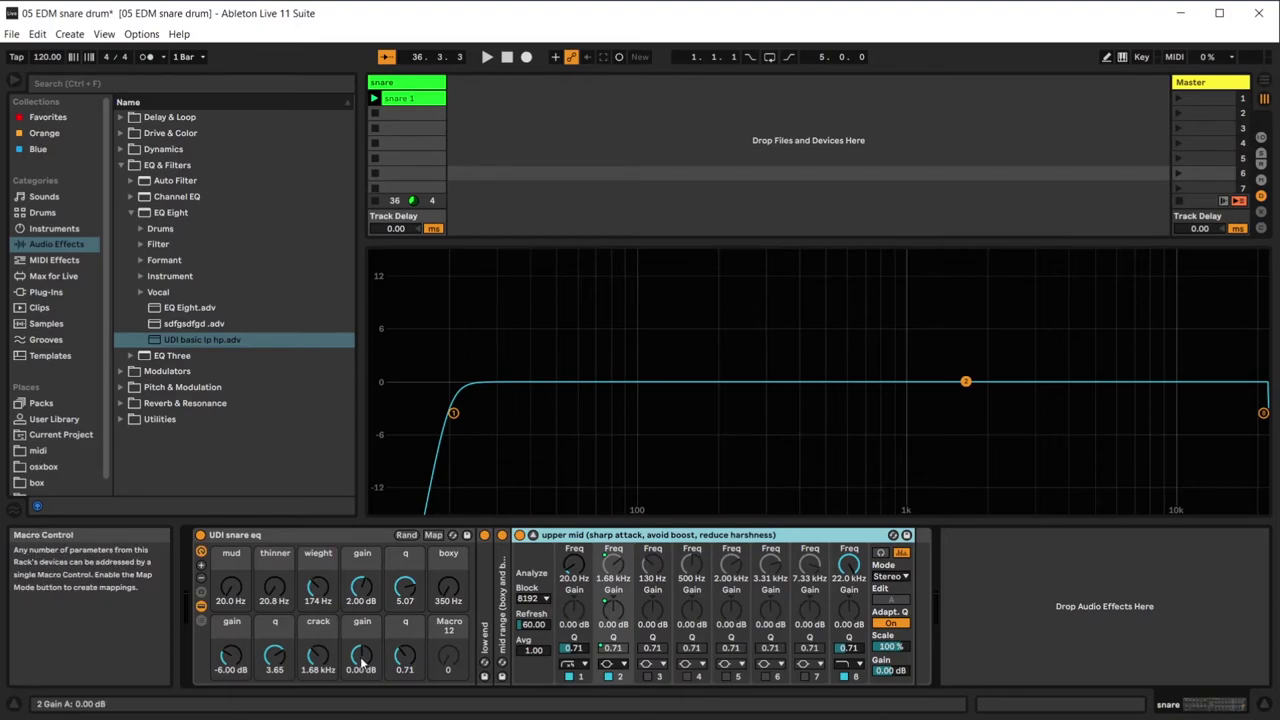
Play the snare with the crack gain boosted to 11.7 dB, and adjust q to about 1.03 and crack to about 1.51 kHz.
drag(367, 683, 367, 588)
key(space)
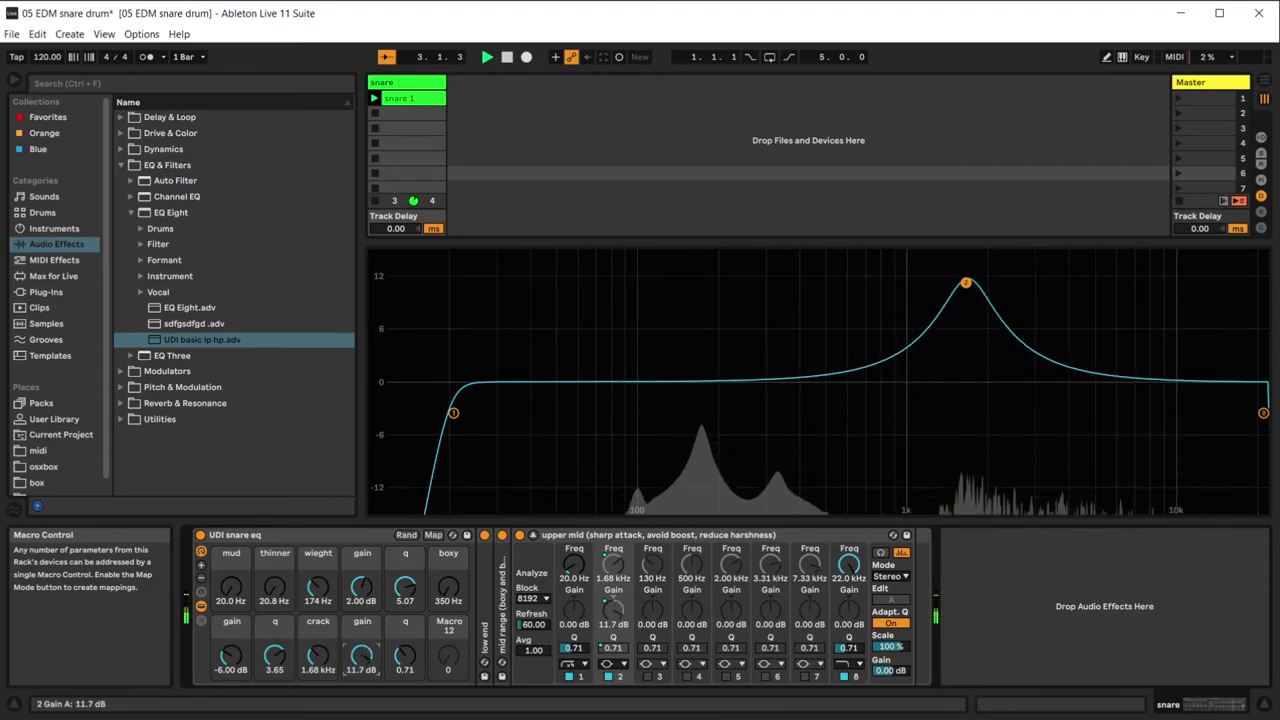
drag(405, 655, 405, 612)
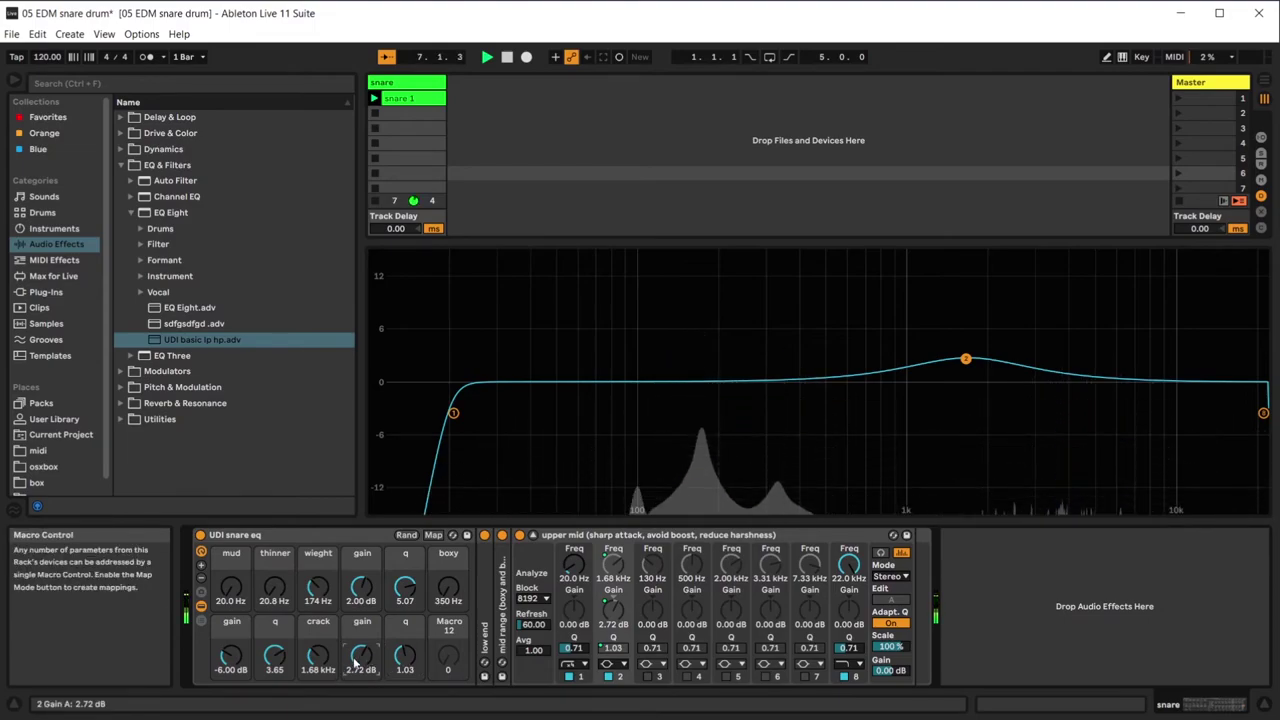
drag(327, 658, 361, 635)
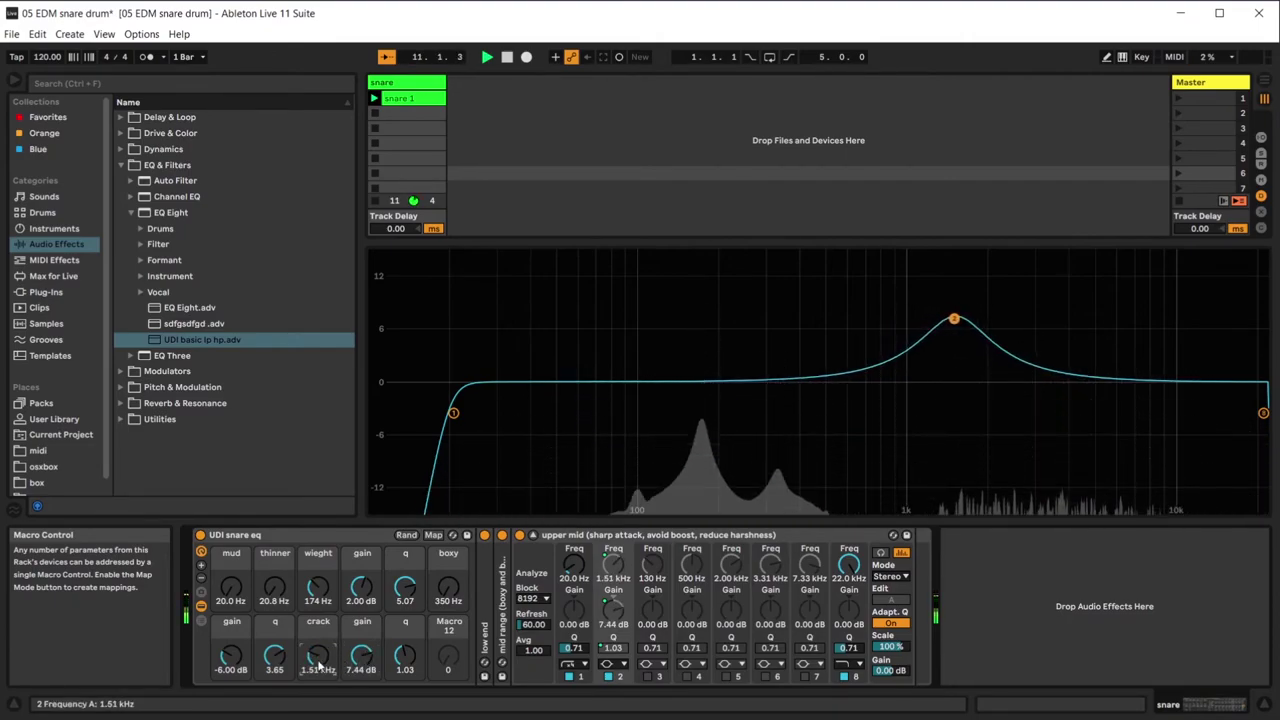
Try crack gain cuts of -3 dB and -1 dB, comparing the sound with the upper mid EQ bypassed and active.
double_click(366, 668)
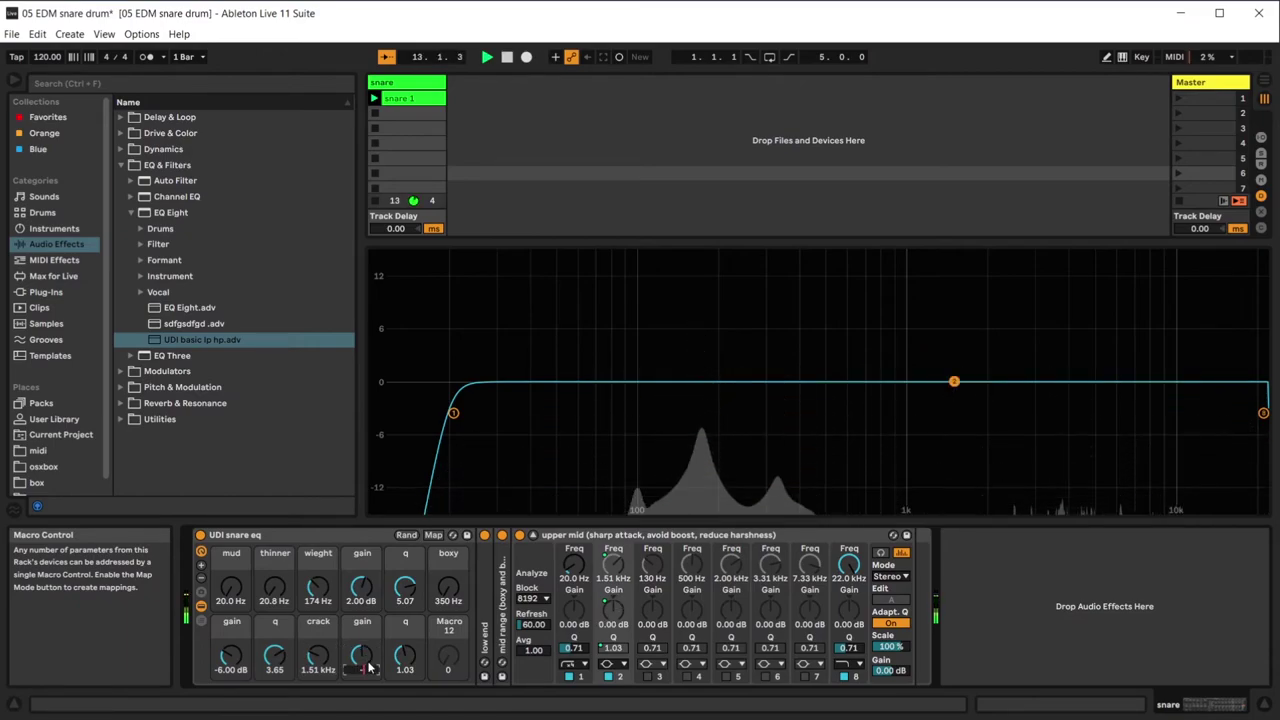
drag(364, 660, 366, 676)
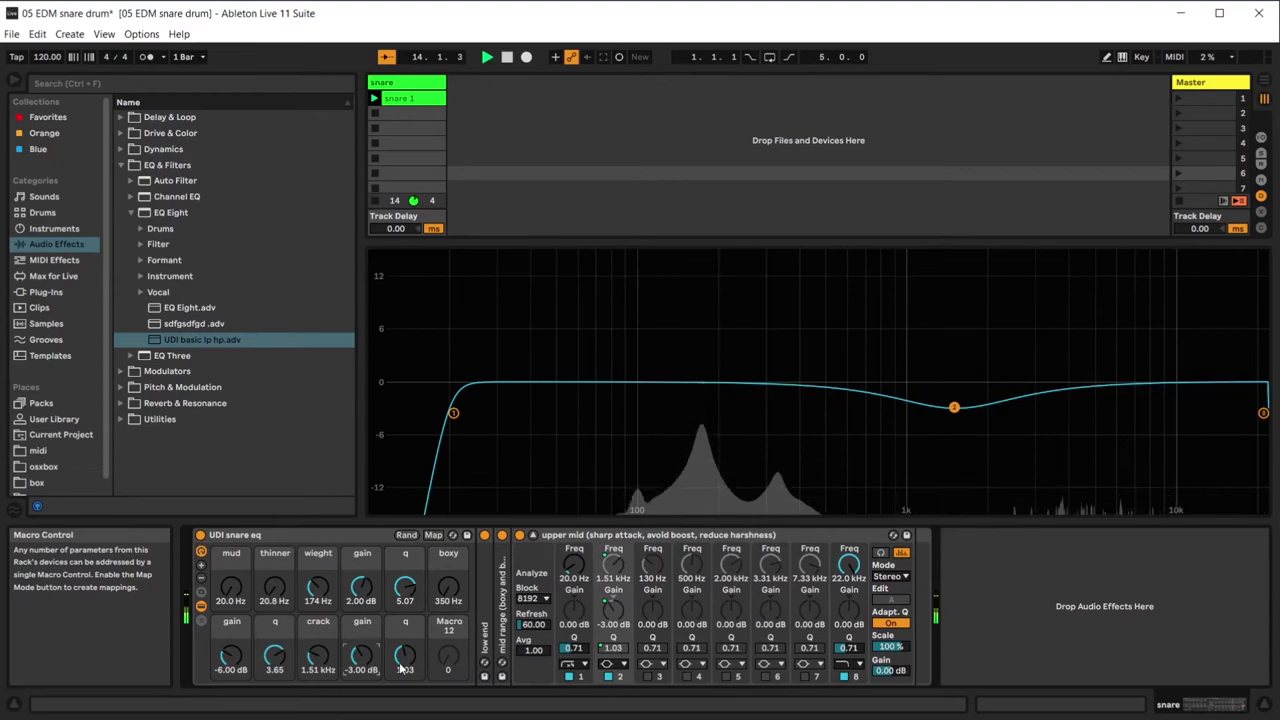
scroll(363, 660, up, 2)
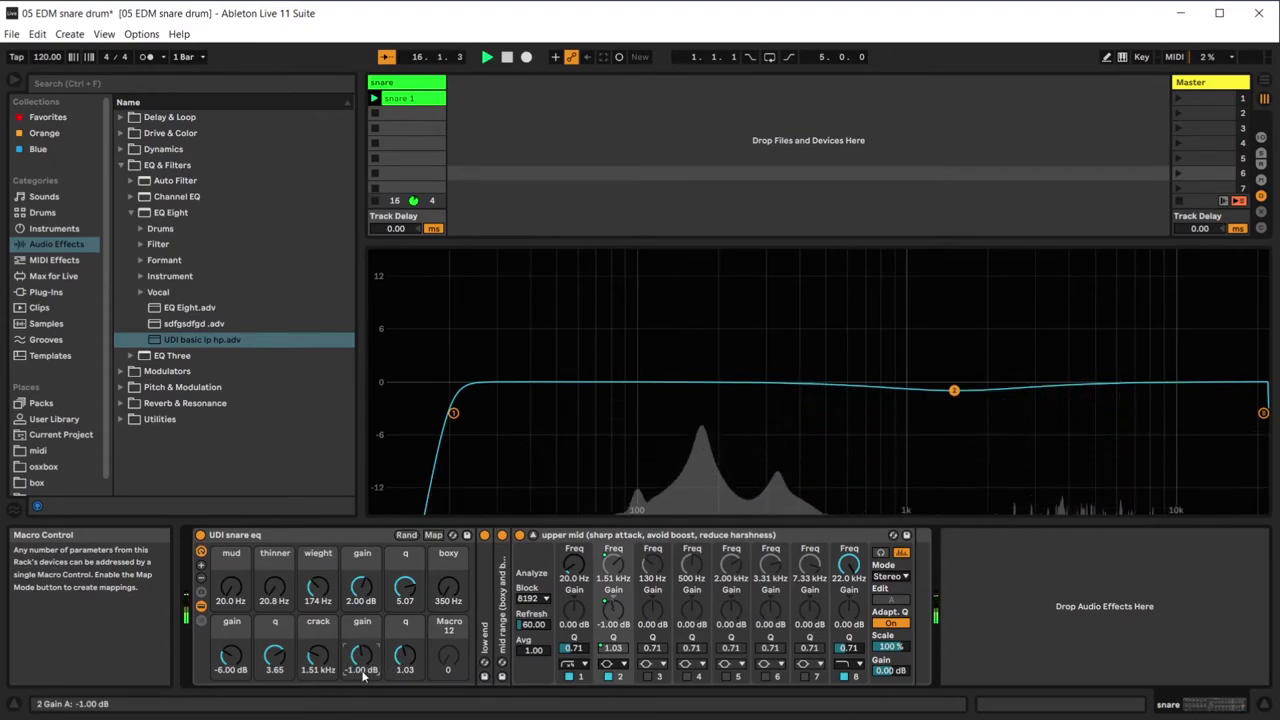
click(519, 536)
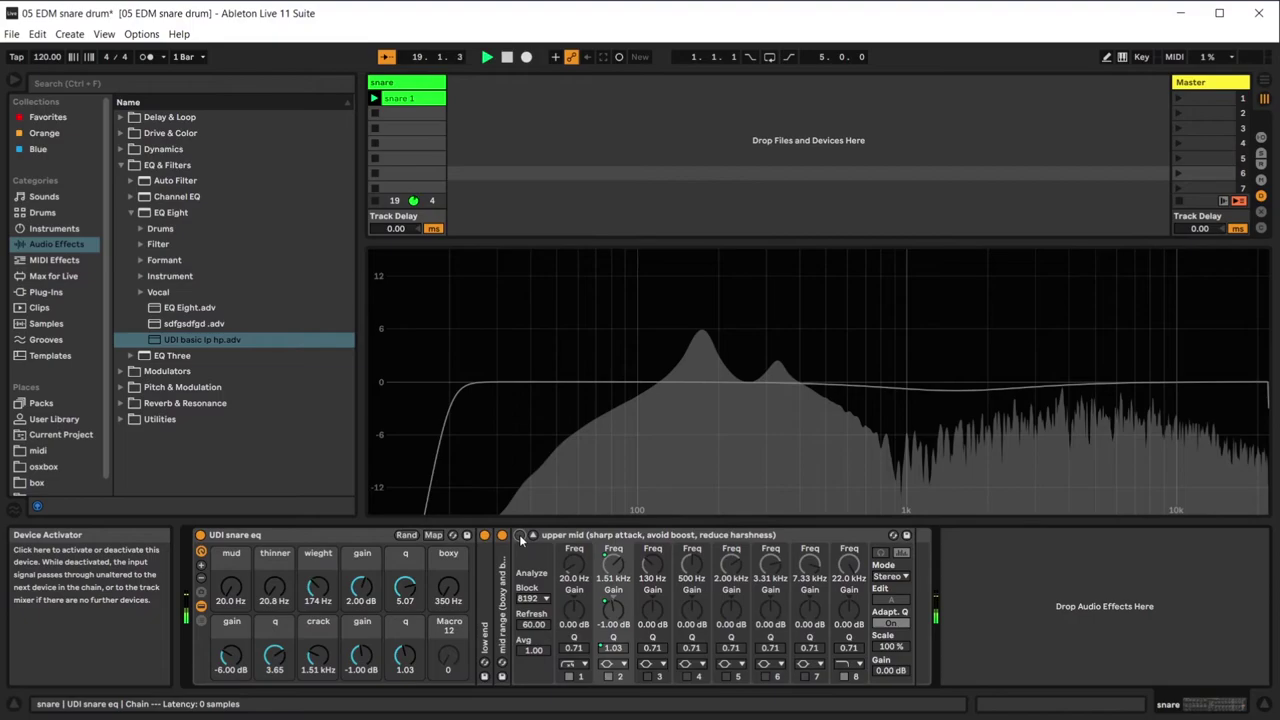
click(519, 536)
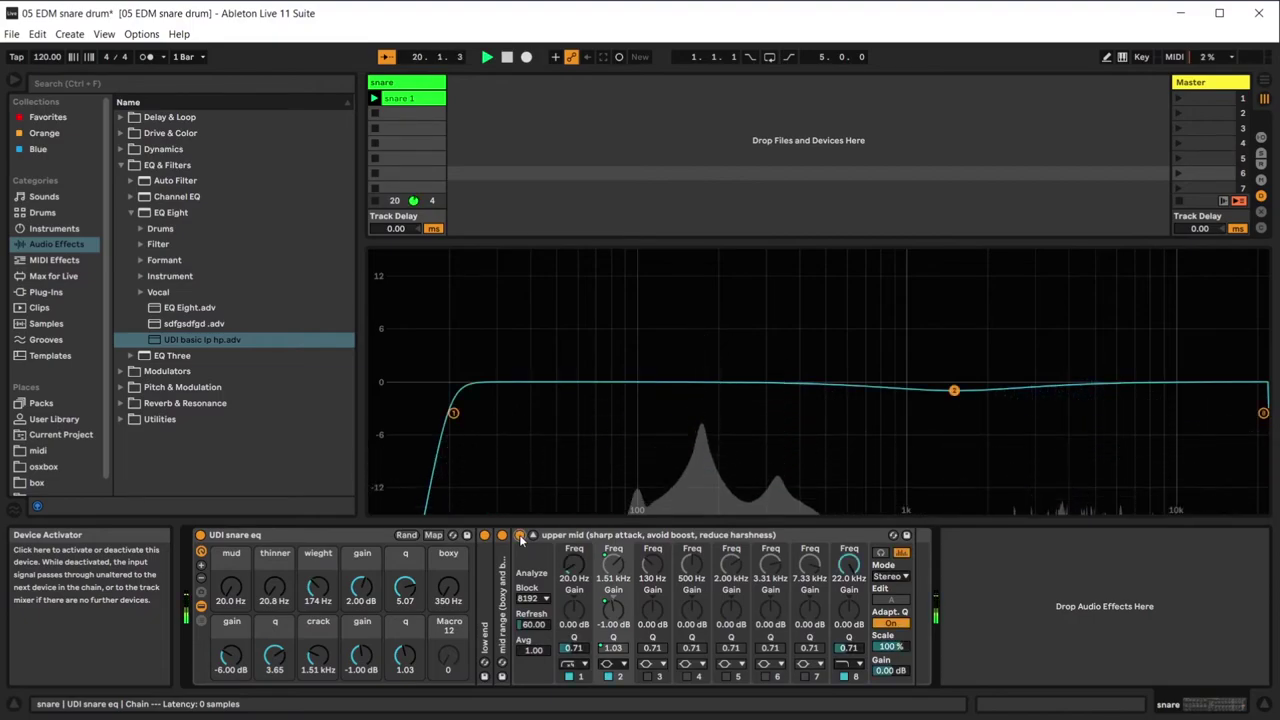
Lower the crack gain to about -2.18 dB, compare it against the bypassed upper mid EQ, and fold the device.
drag(362, 656, 364, 666)
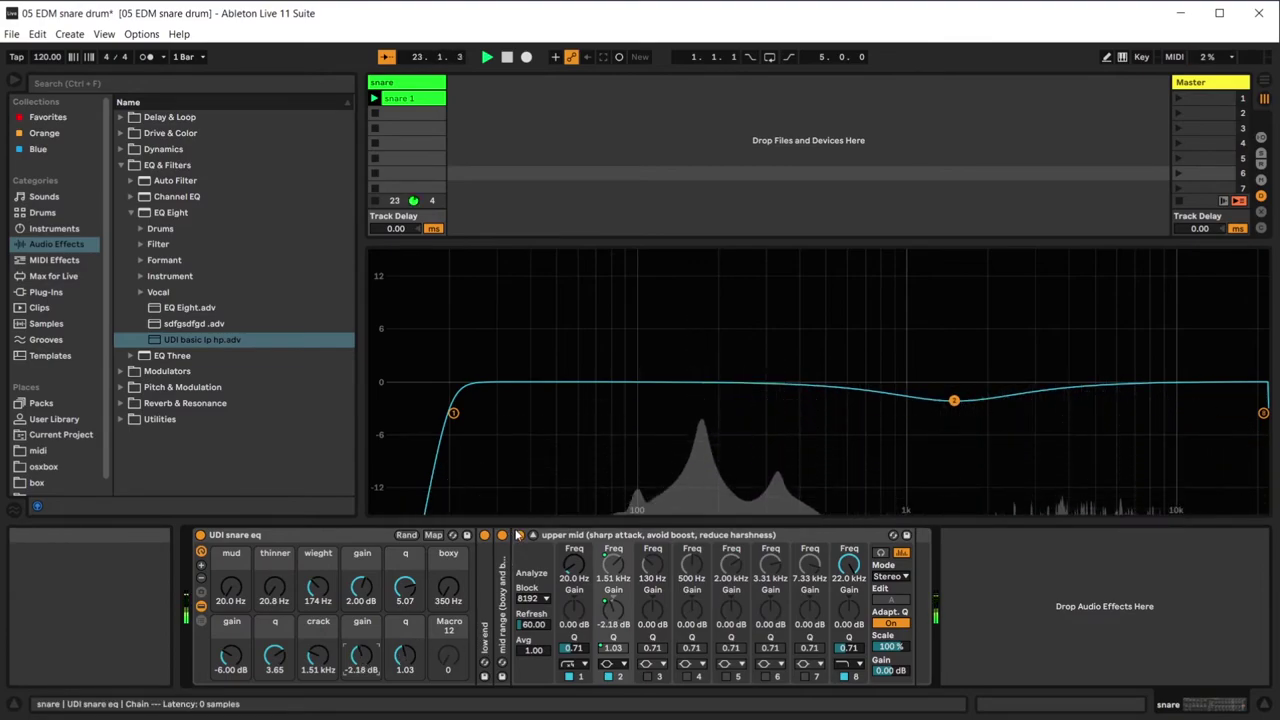
click(521, 536)
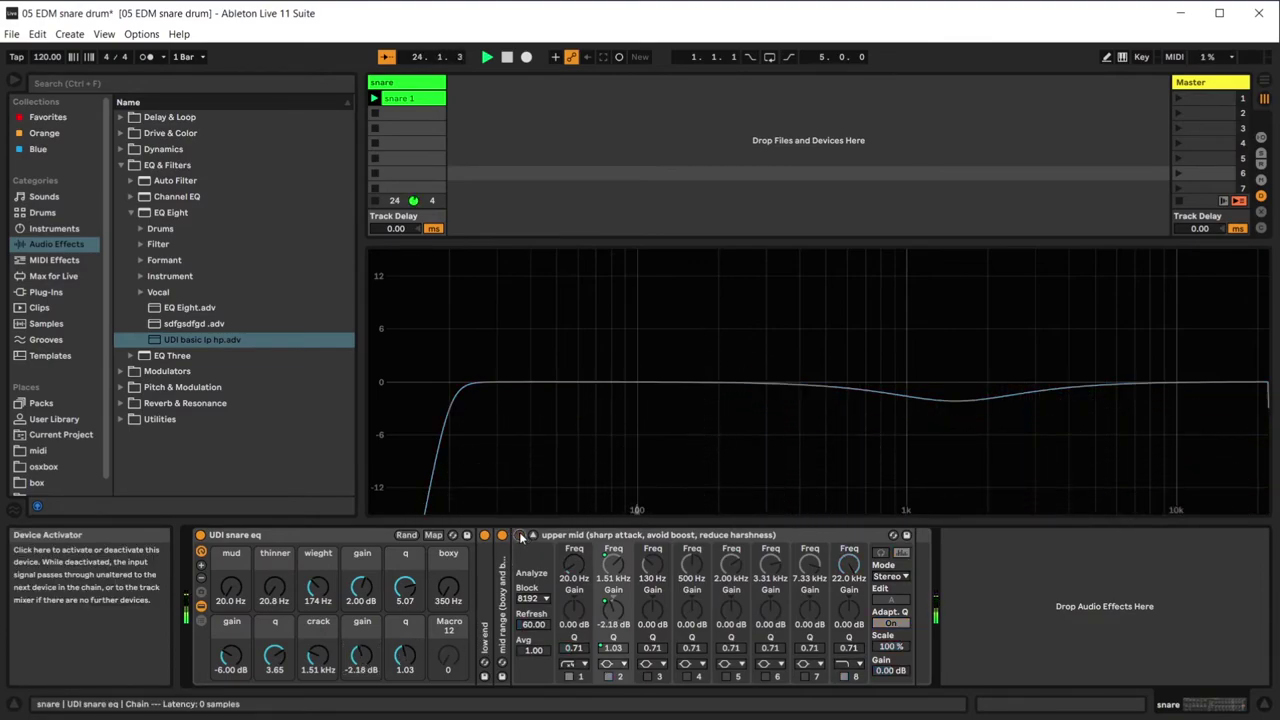
click(521, 536)
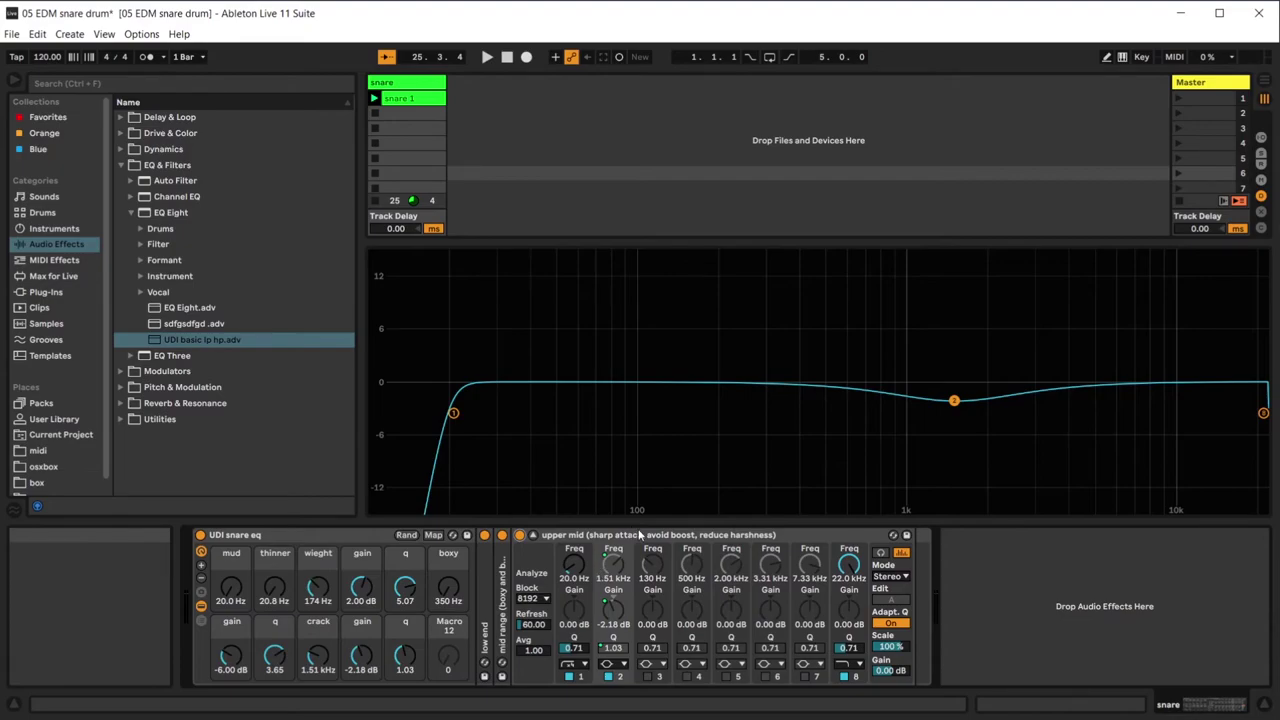
double_click(804, 535)
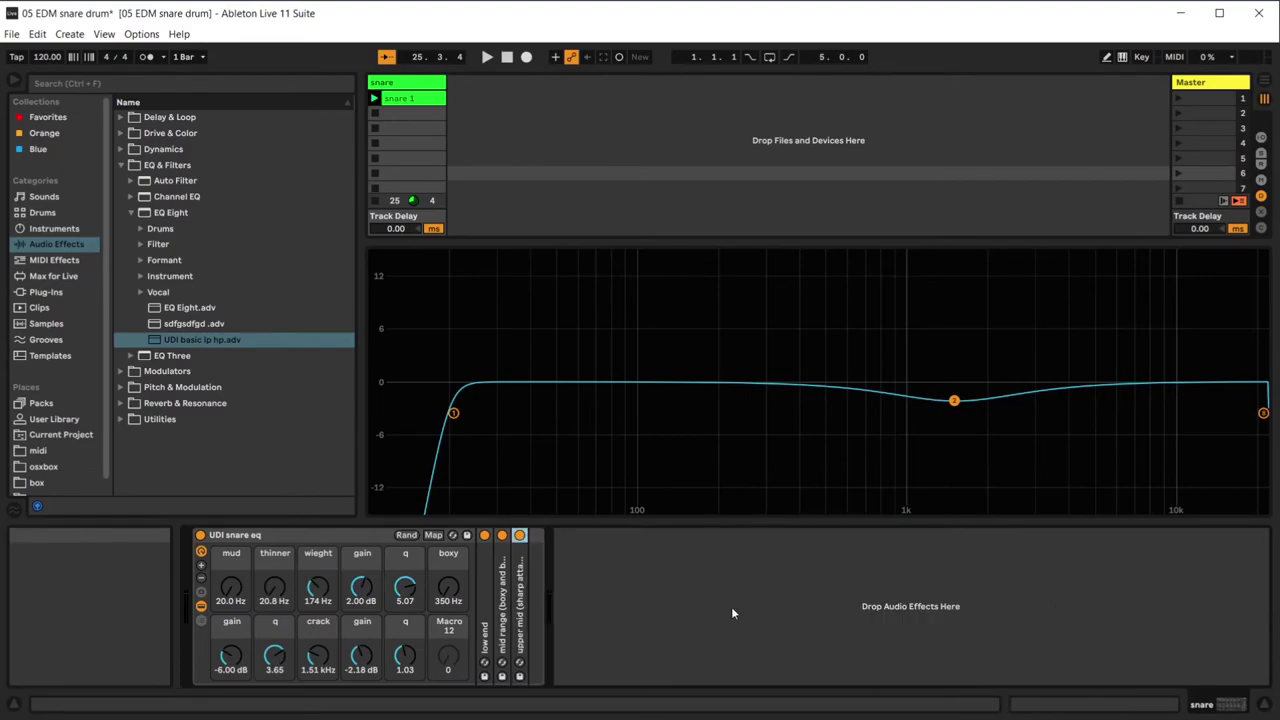
Add the UDI basic lp hp EQ preset at the end of the rack and rename it "high end (cut through top end mix)".
drag(194, 337, 539, 586)
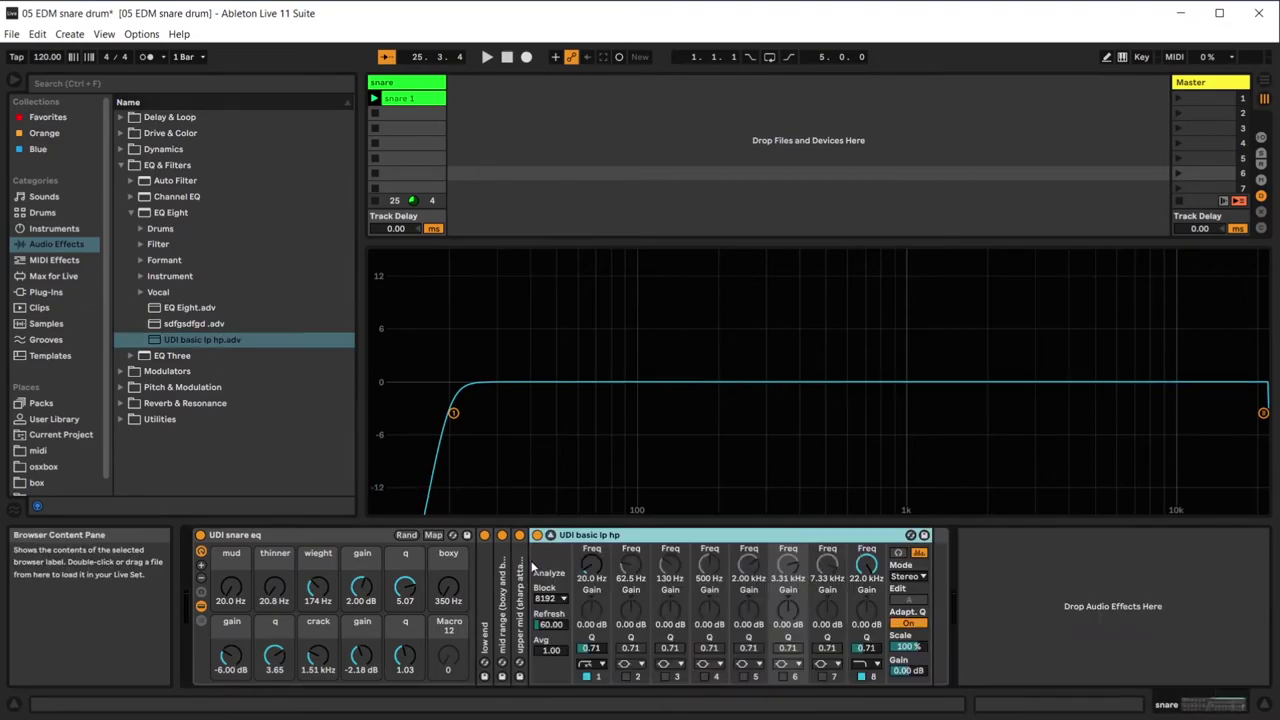
right_click(606, 536)
click(640, 590)
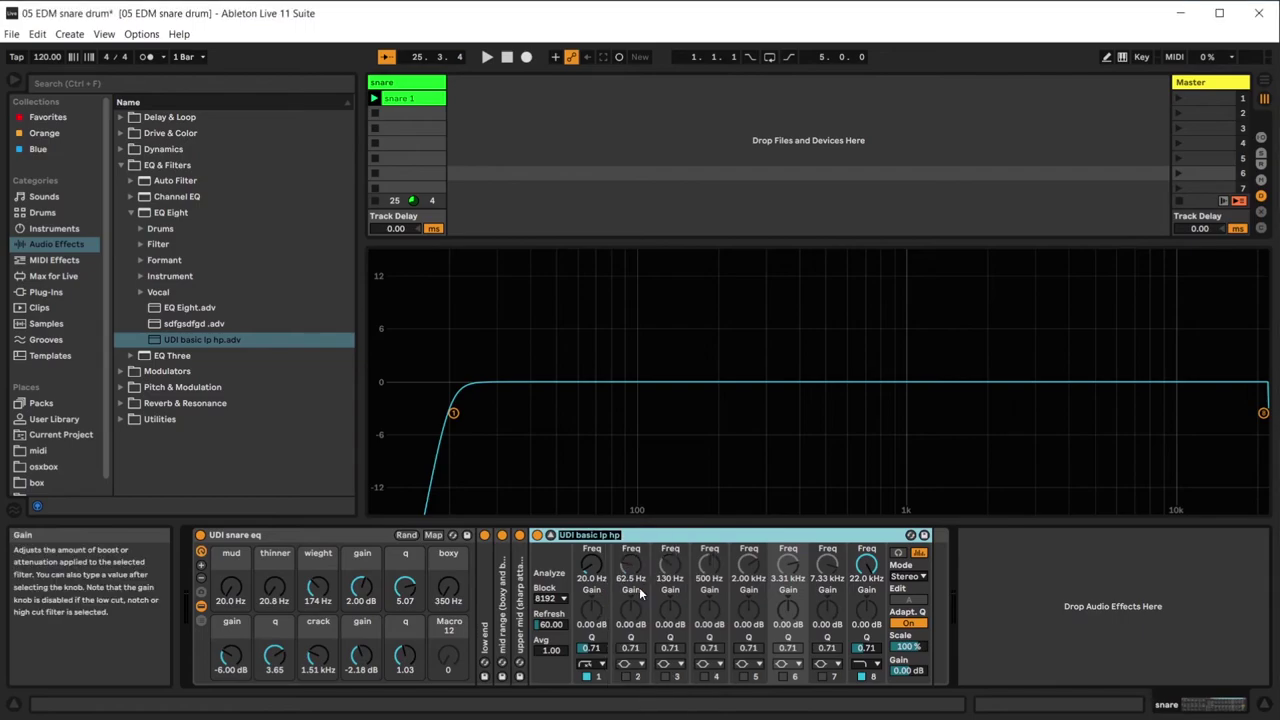
text(high end ()
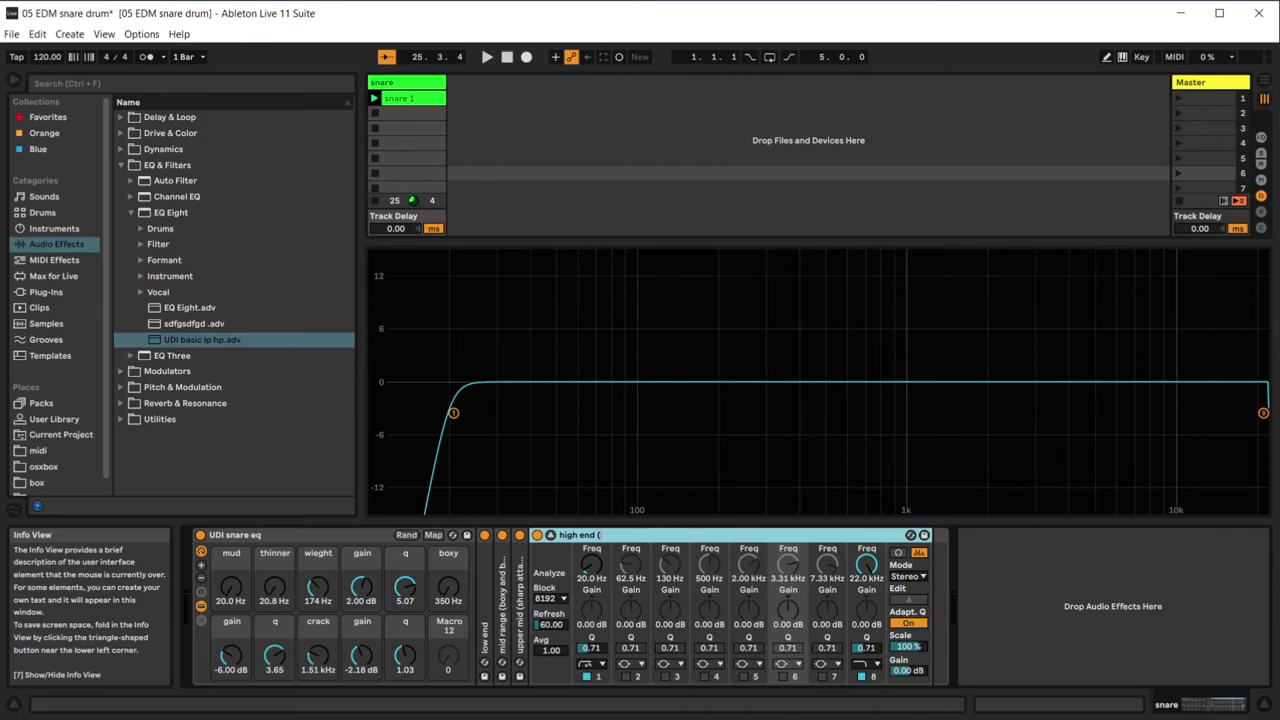
text(cut)
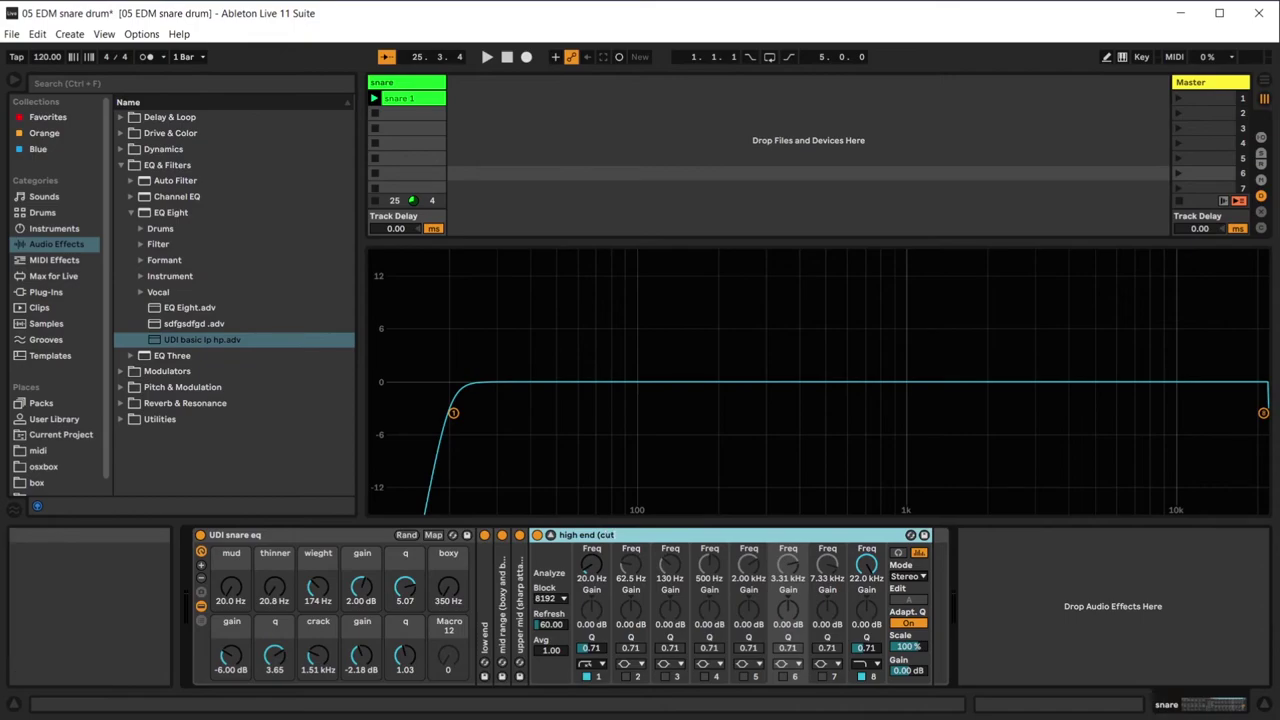
text( through top end mix)
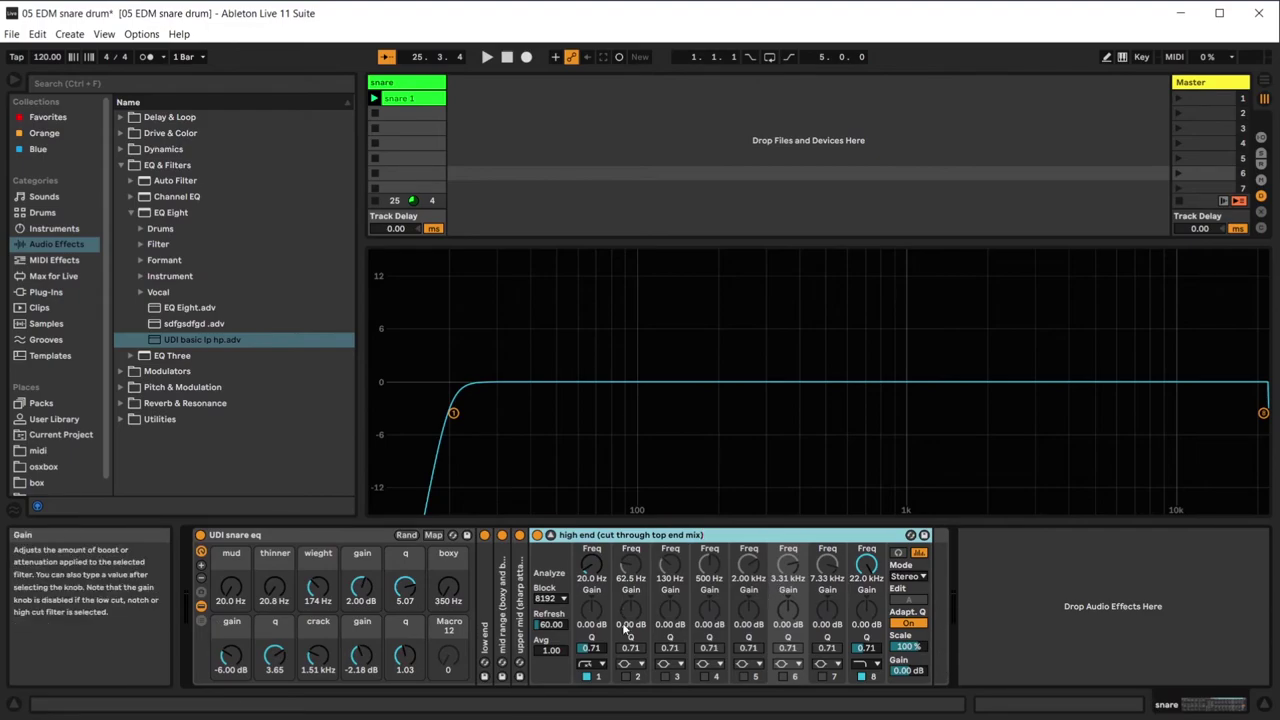
Enable band 2 of the high end EQ, add more rack macros, and map its frequency to Macro 12 named "cut through".
click(625, 676)
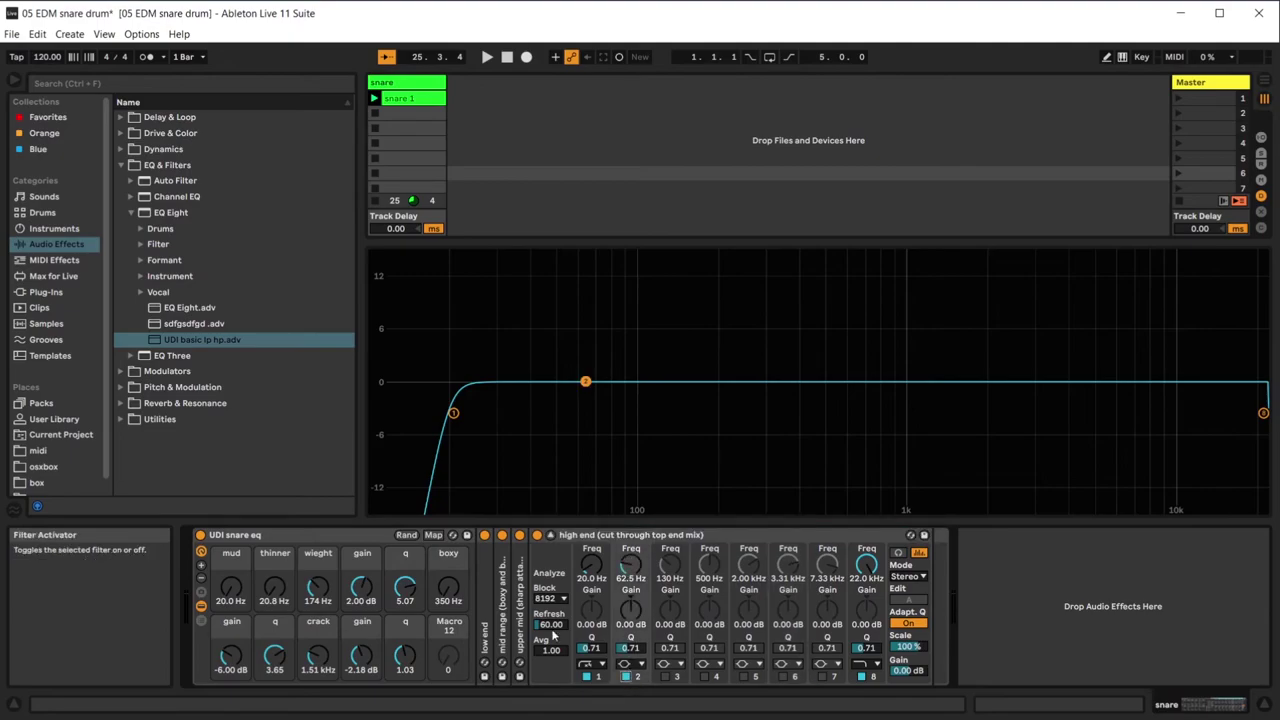
click(201, 566)
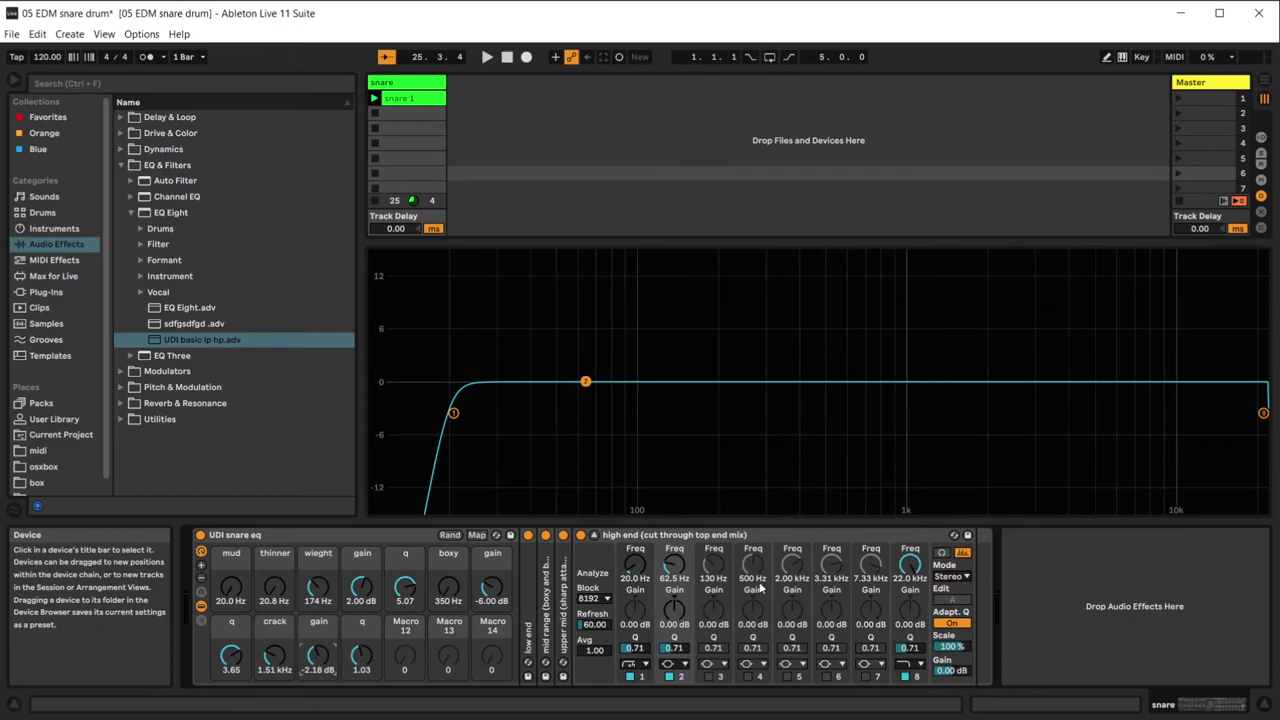
click(476, 535)
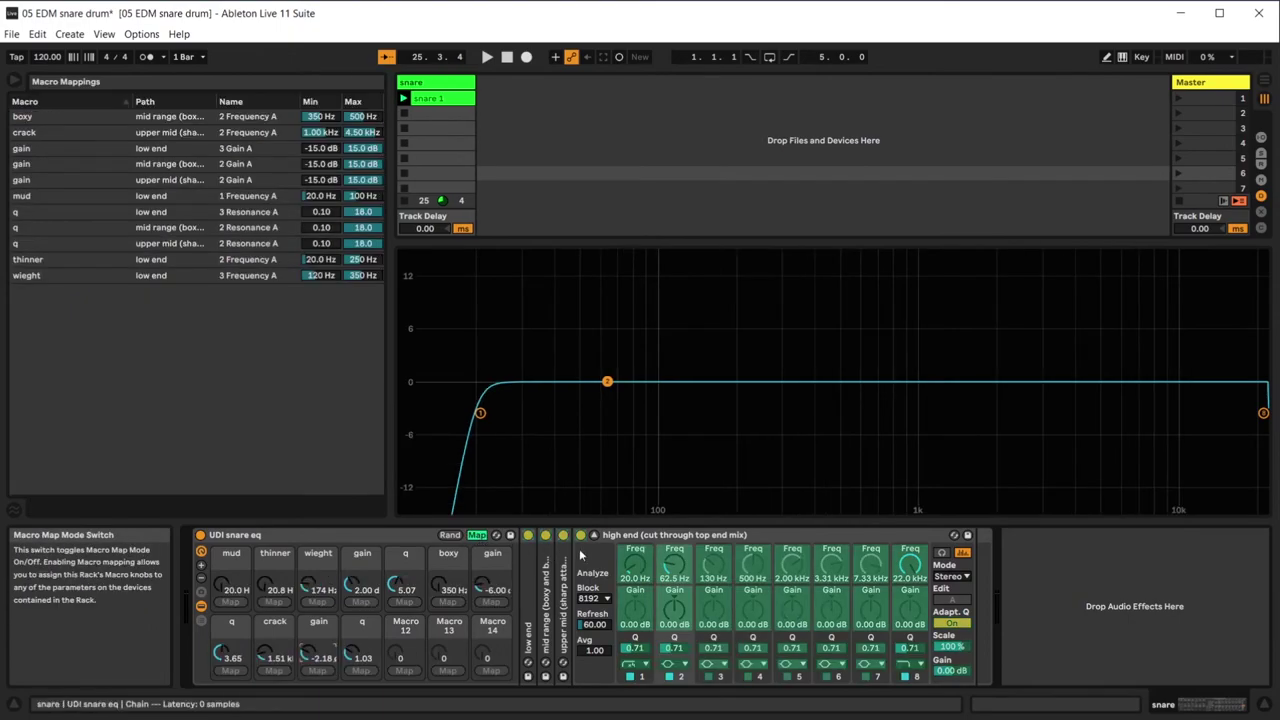
click(674, 563)
click(418, 628)
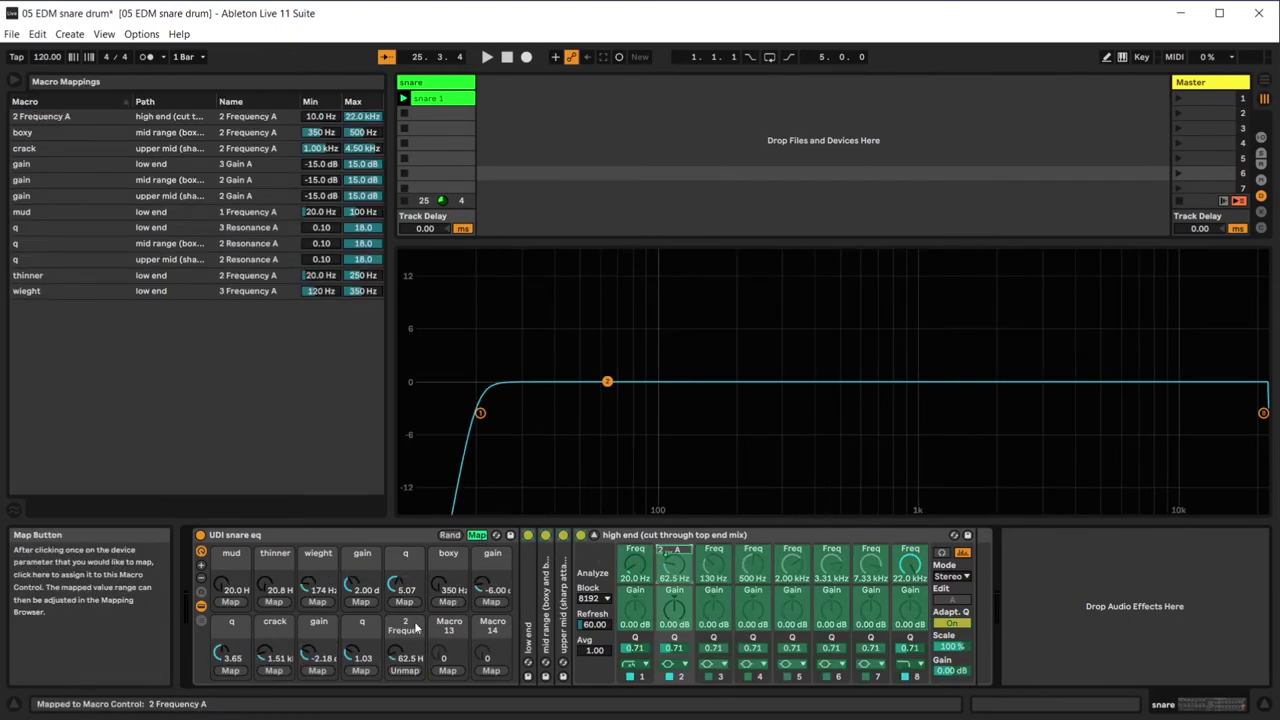
right_click(418, 628)
click(455, 484)
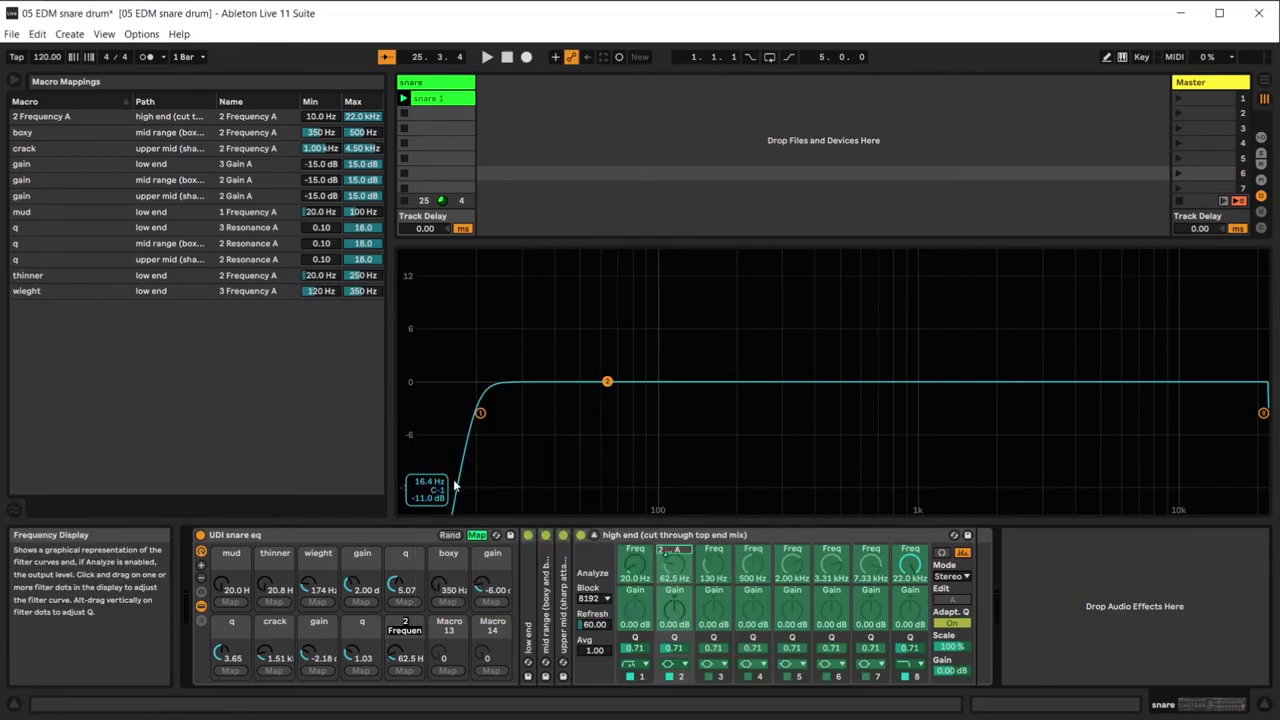
text(cut through)
key(Return)
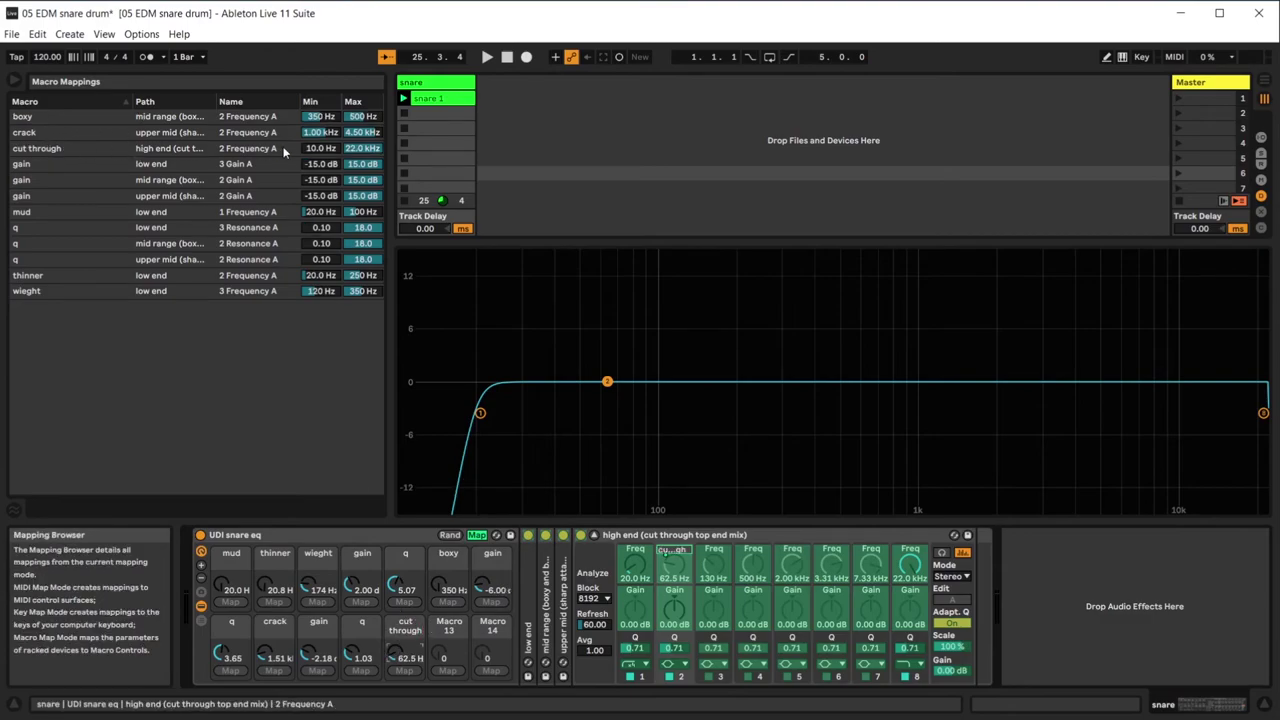
Set the cut through mapping's minimum to 4500 Hz and raise the macro to about 17.4 kHz.
click(322, 148)
text(4500)
key(Return)
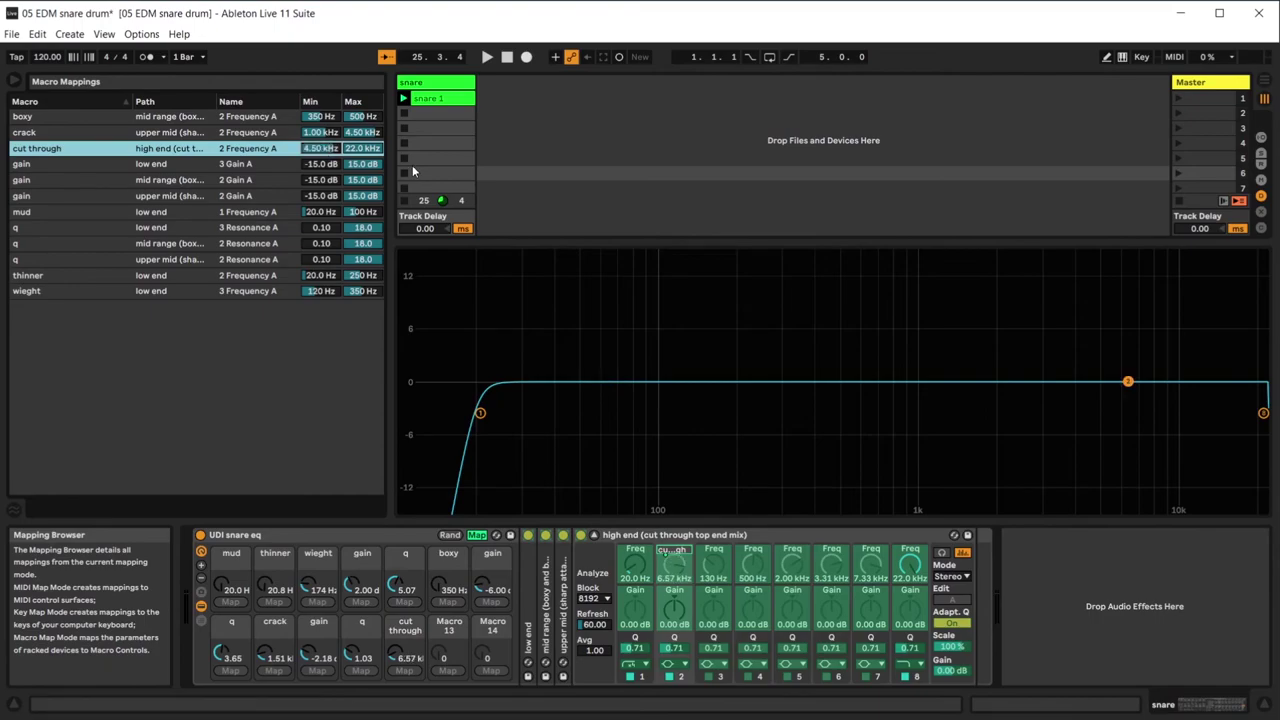
drag(405, 658, 405, 615)
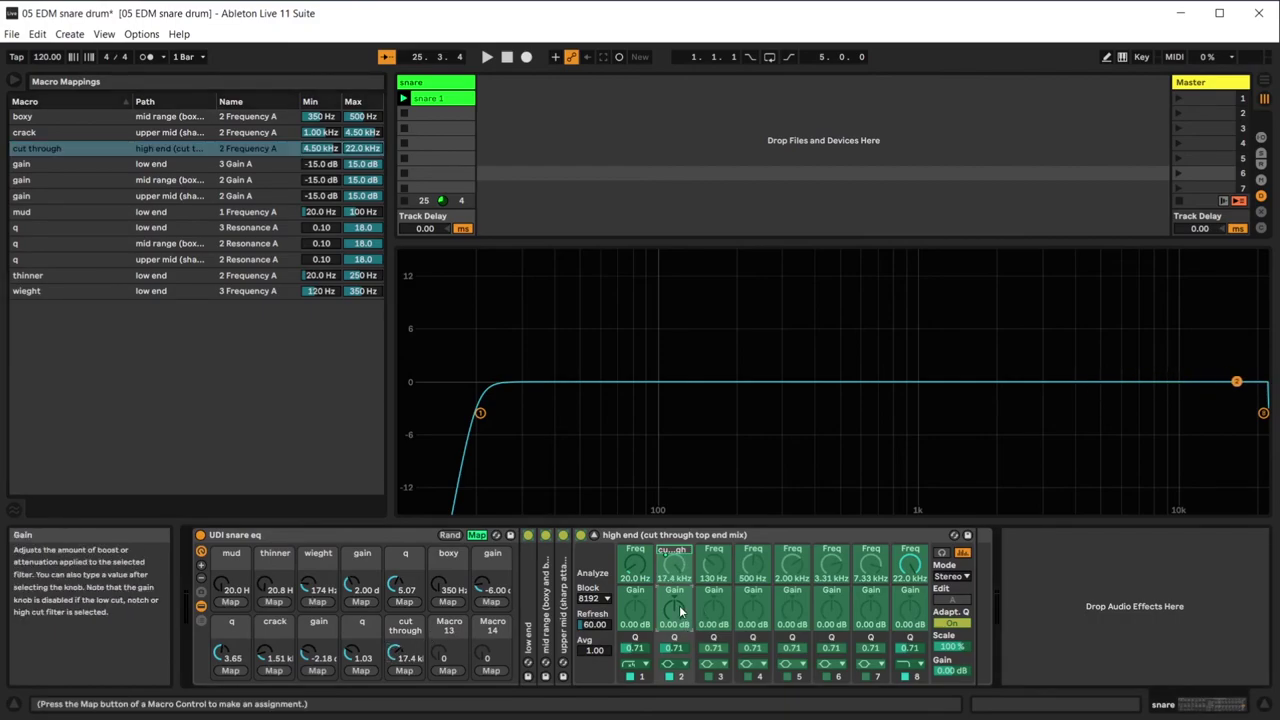
Map the high end EQ's band 2 gain to Macro 13 and rename the macro "gain".
click(447, 670)
right_click(452, 657)
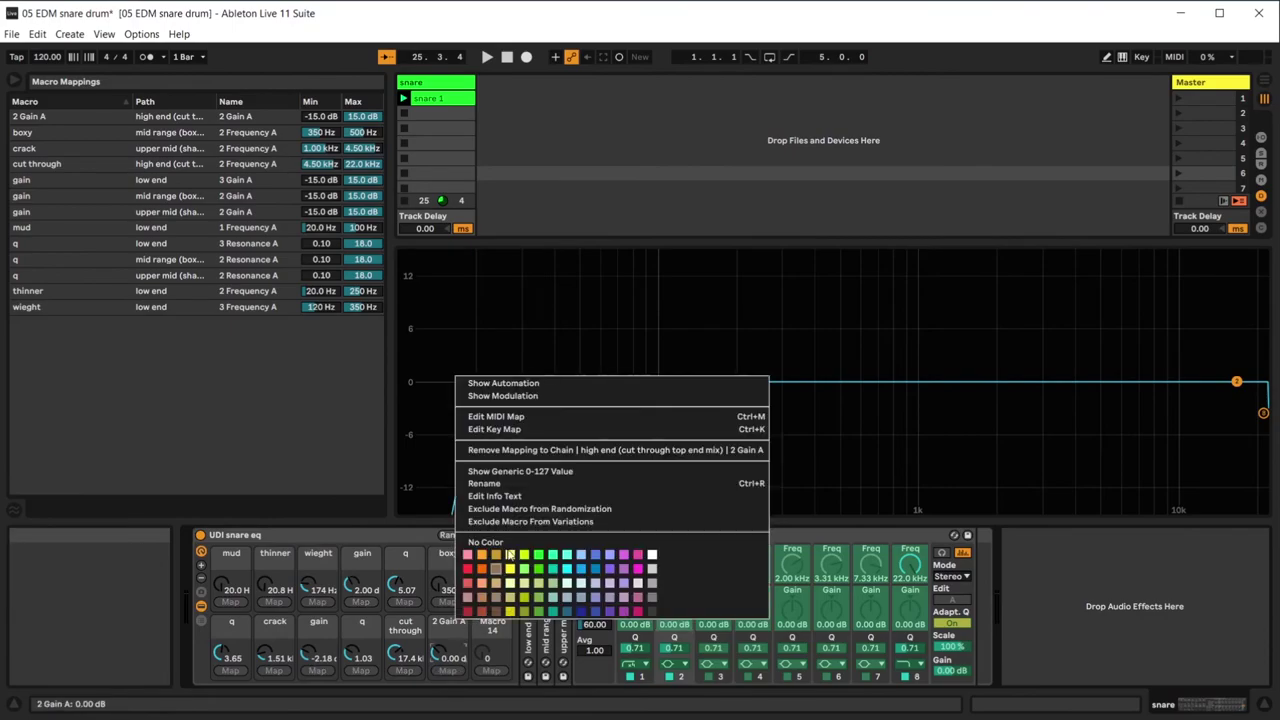
click(516, 484)
text(gain)
key(Return)
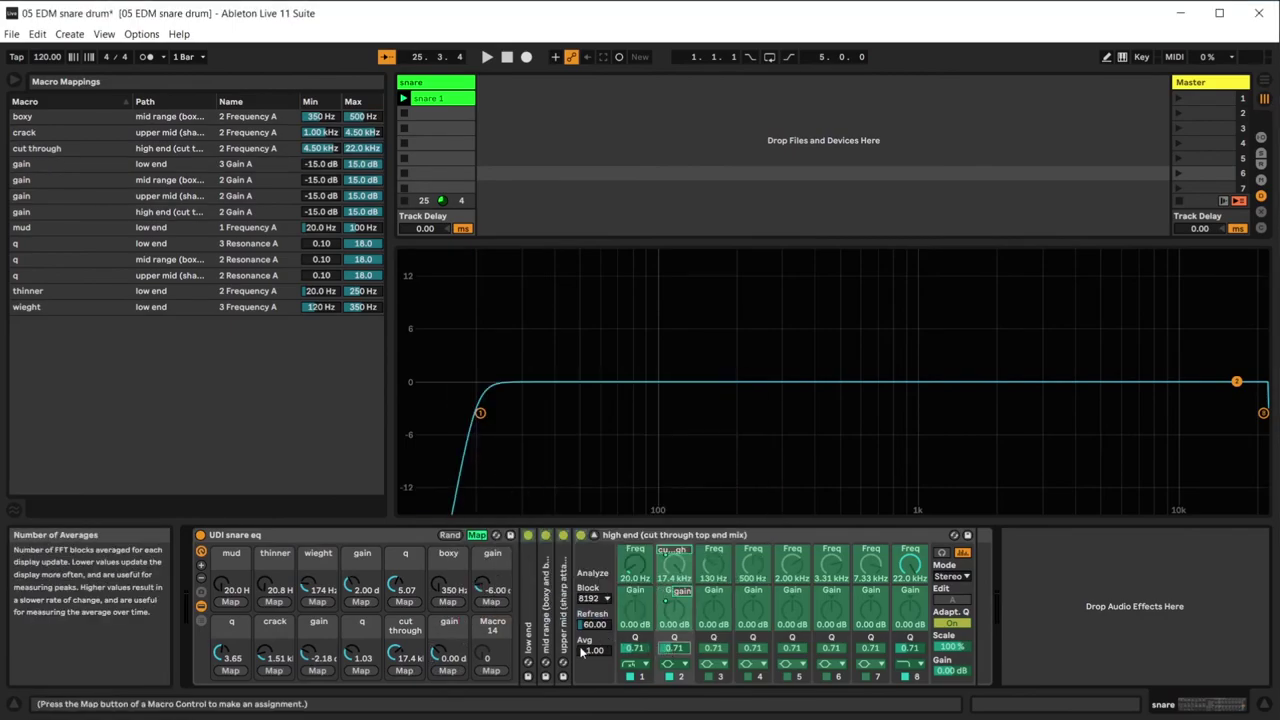
Map the high end EQ's band 2 Q to Macro 14, rename the macro "q", and leave macro mapping mode.
click(491, 670)
right_click(495, 630)
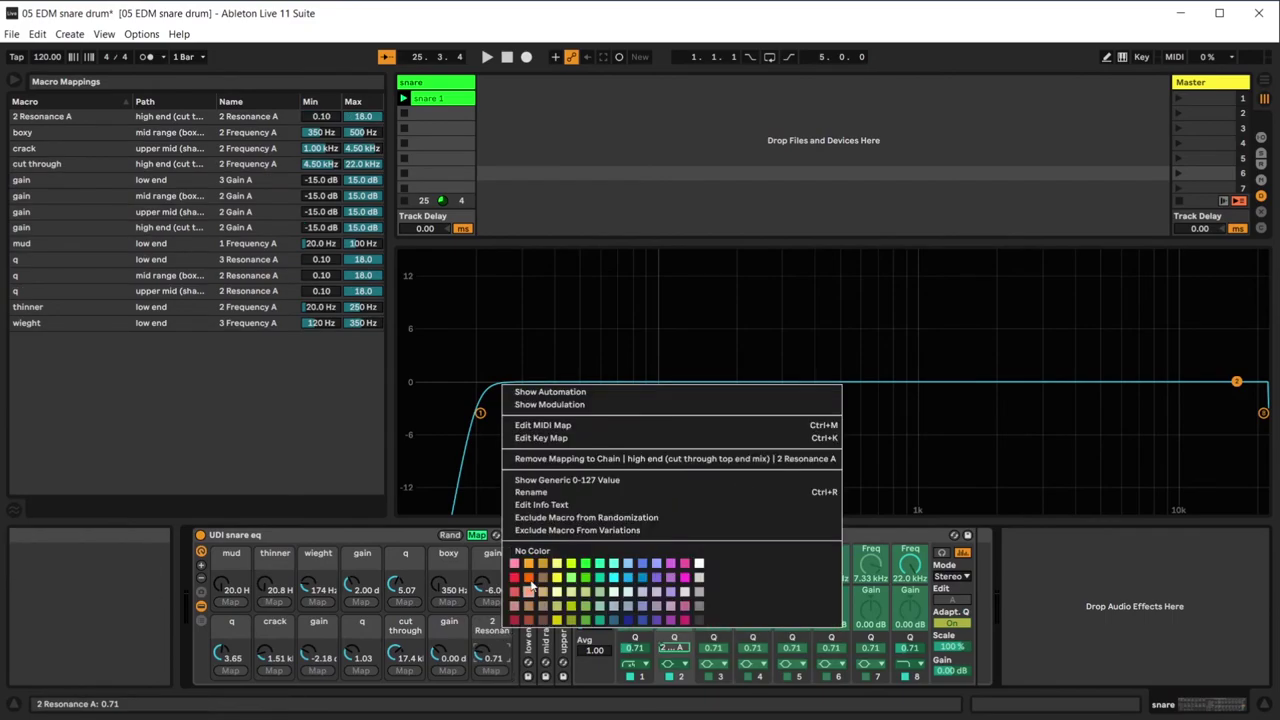
click(549, 491)
text(q)
key(Return)
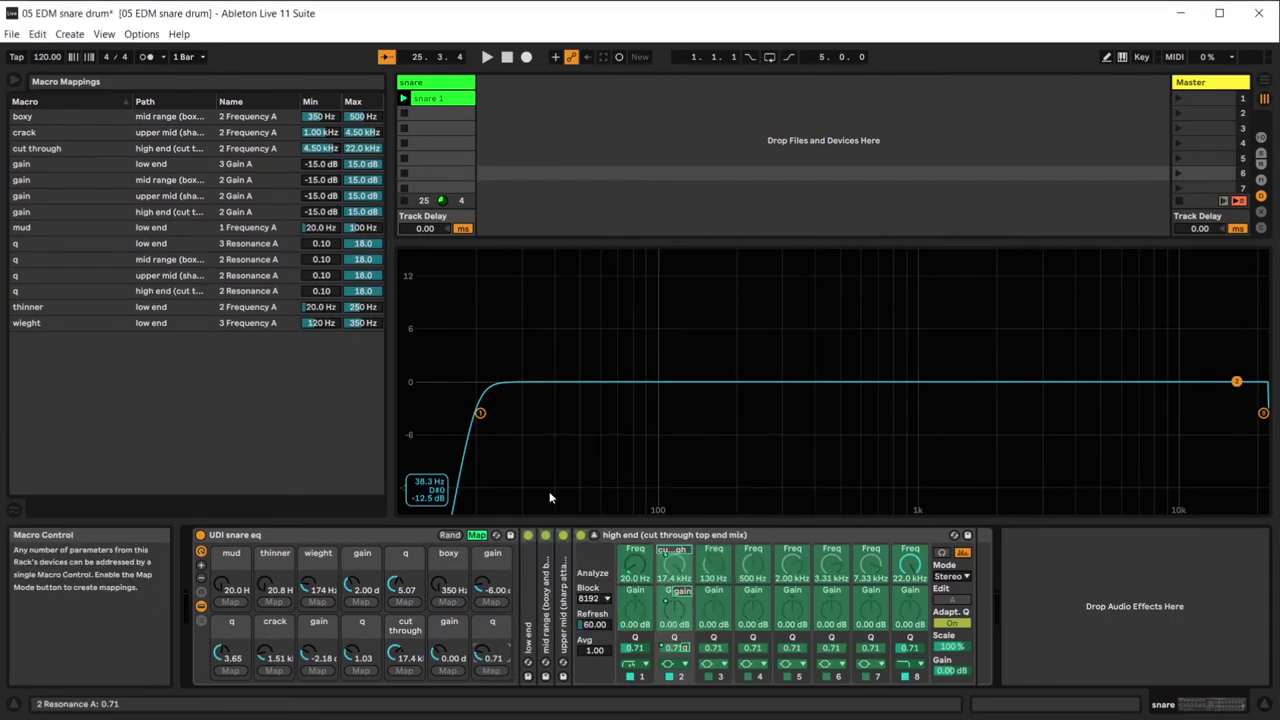
click(477, 535)
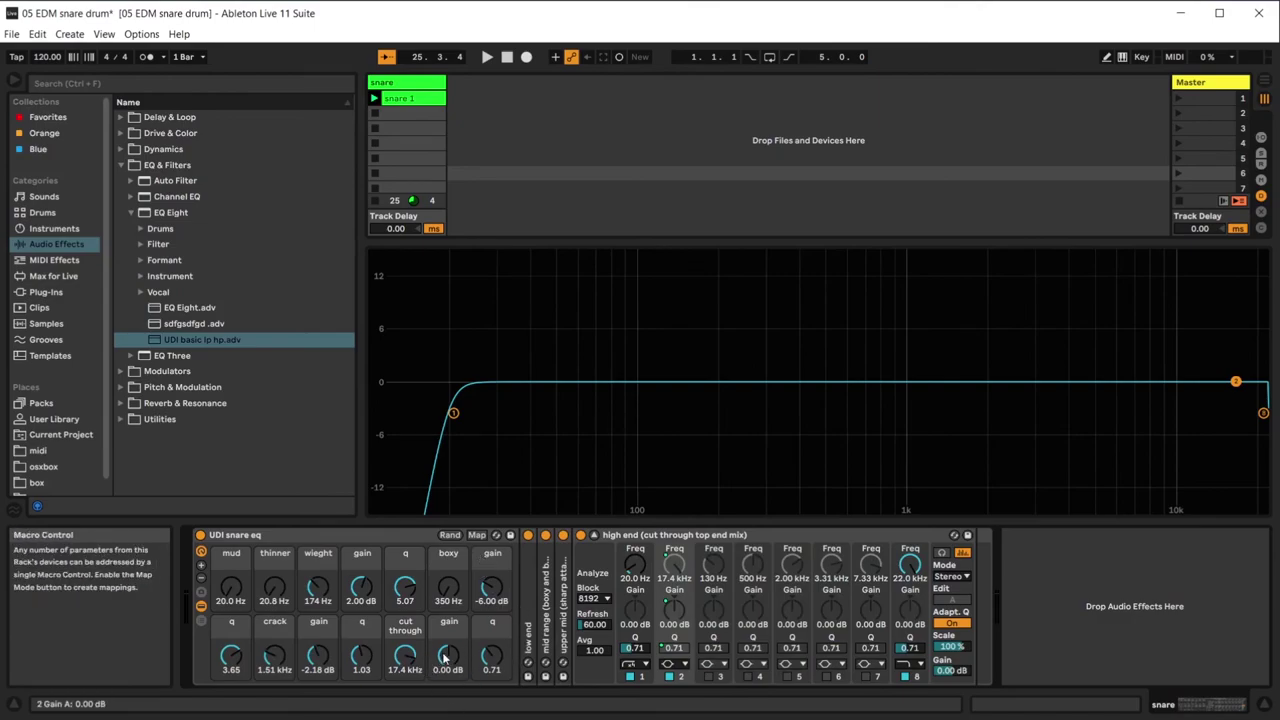
Play the snare with the high end q at 0.10, and adjust cut through to about 8.10 kHz and its gain to 3.00 dB.
drag(491, 656, 491, 685)
drag(452, 666, 491, 676)
key(space)
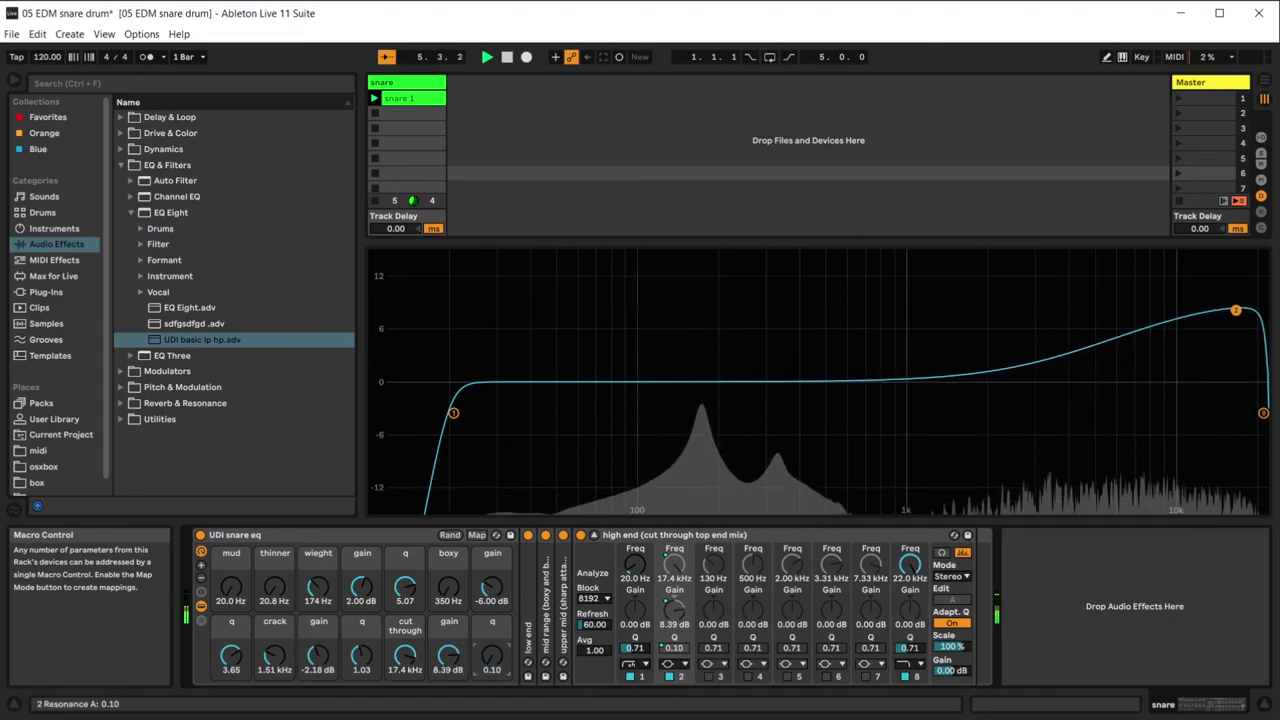
drag(405, 655, 445, 677)
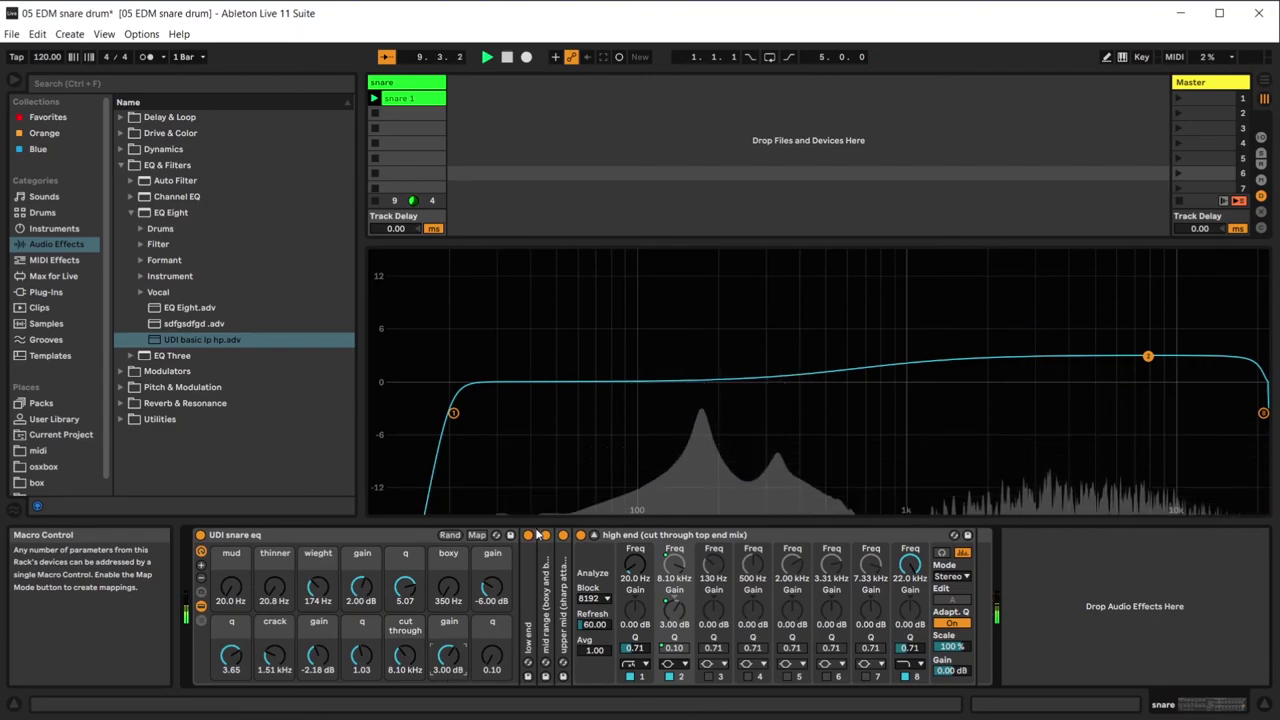
Compare the sound with the high end EQ bypassed and active, and adjust its gain to 2.00 dB and q to 0.26.
click(583, 536)
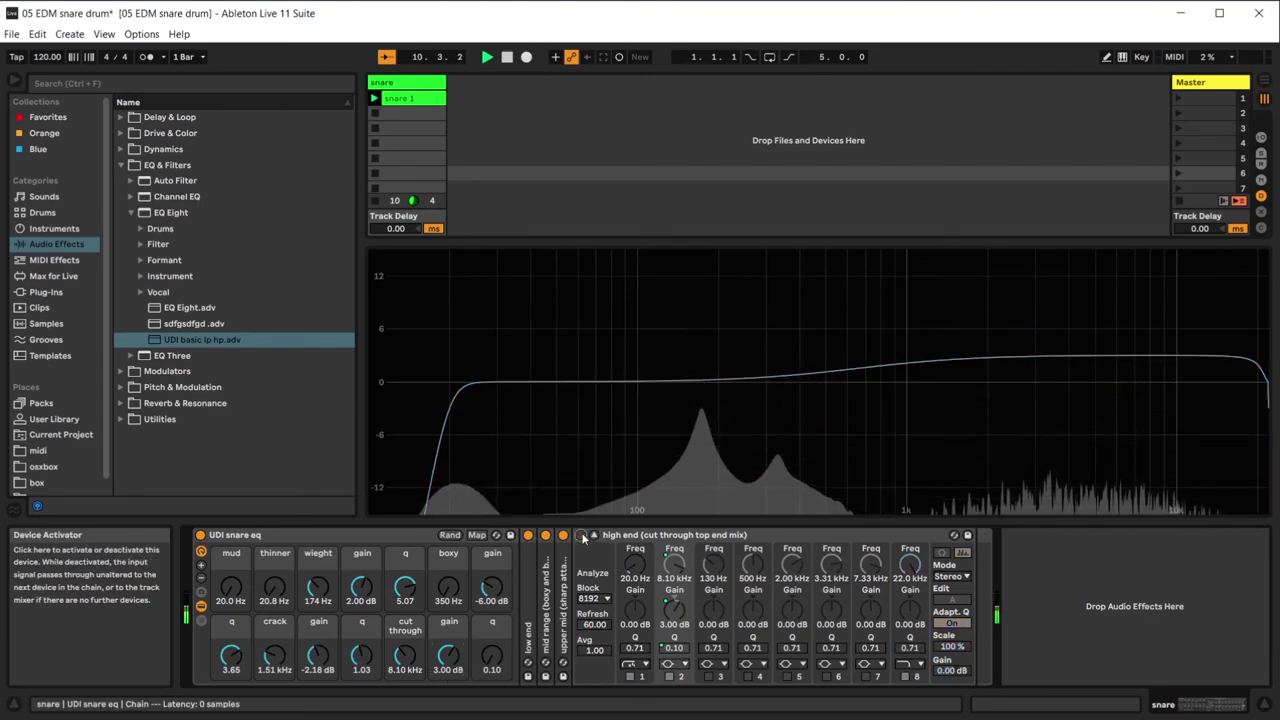
click(581, 536)
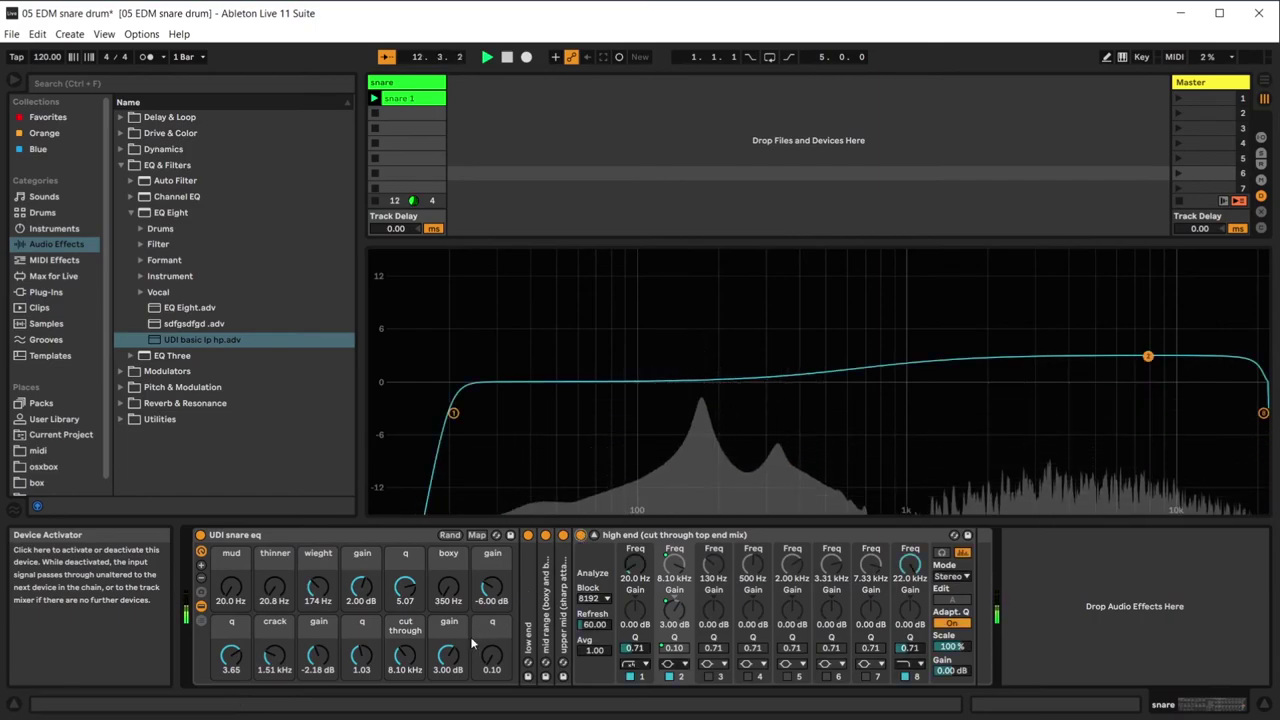
drag(453, 676, 453, 681)
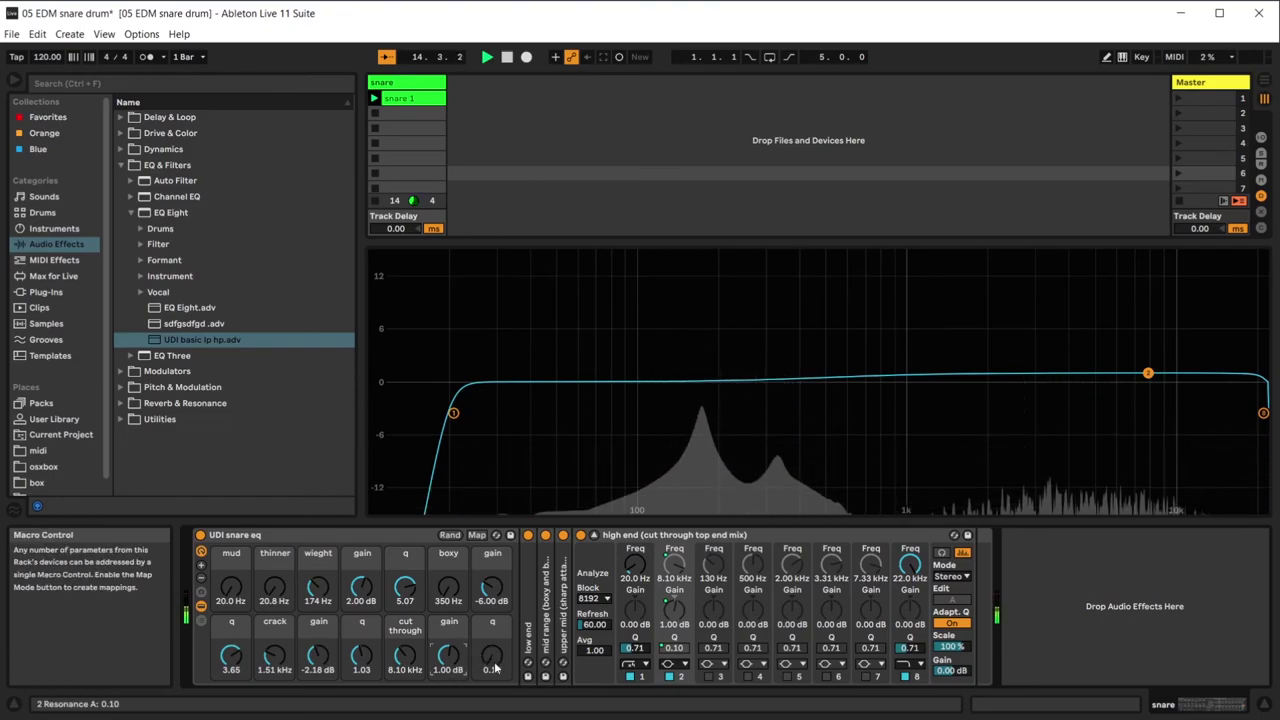
drag(493, 669, 452, 673)
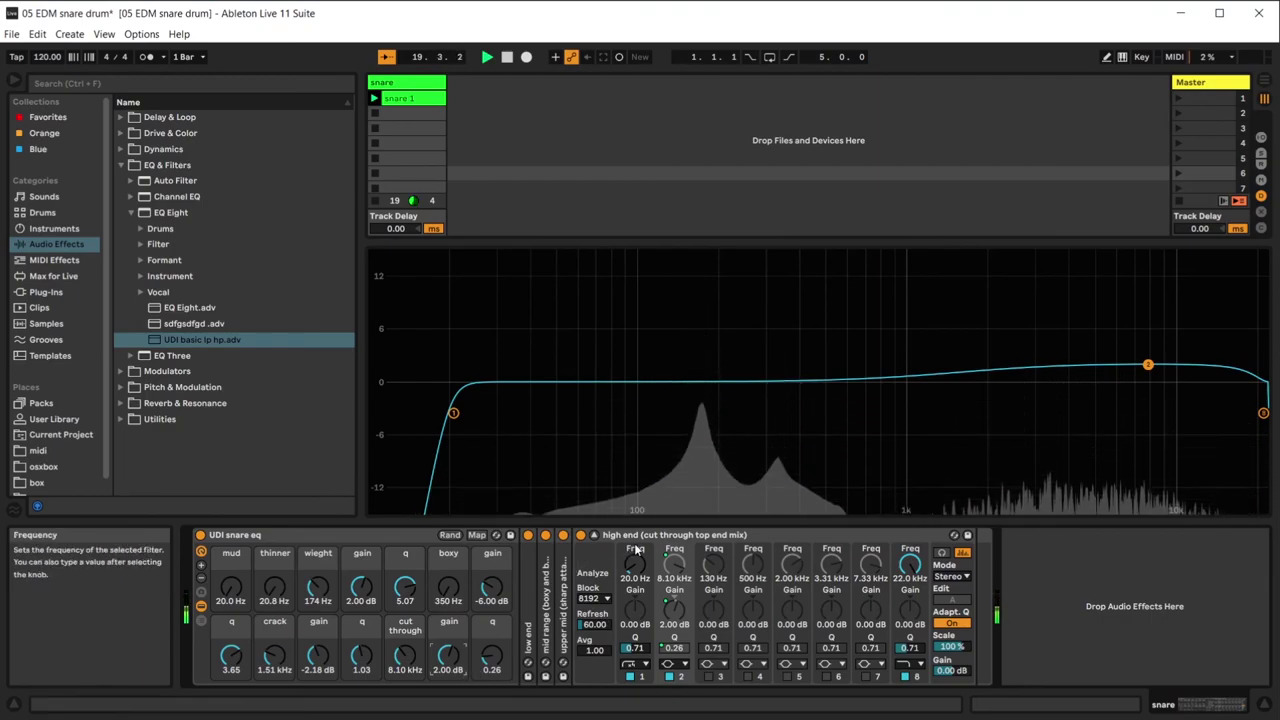
Fold the high end EQ and save the UDI snare eq rack as a preset in the User Library.
double_click(802, 535)
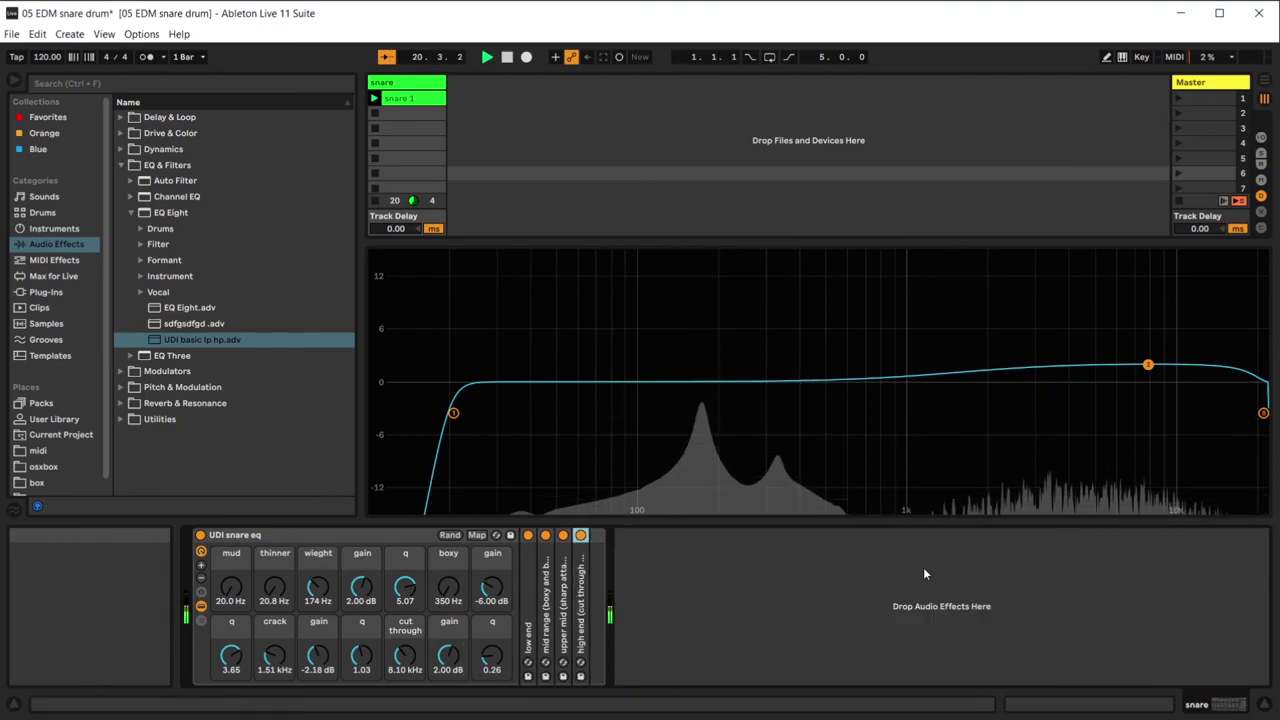
click(511, 536)
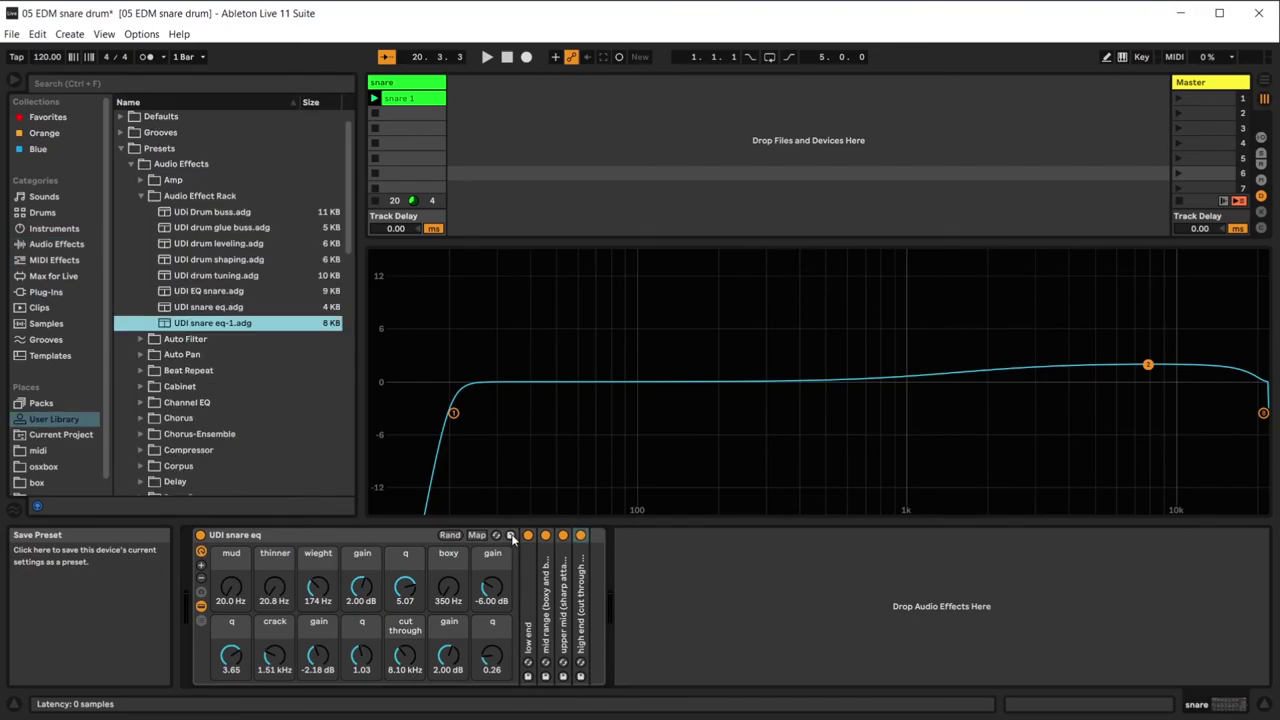
click(804, 588)
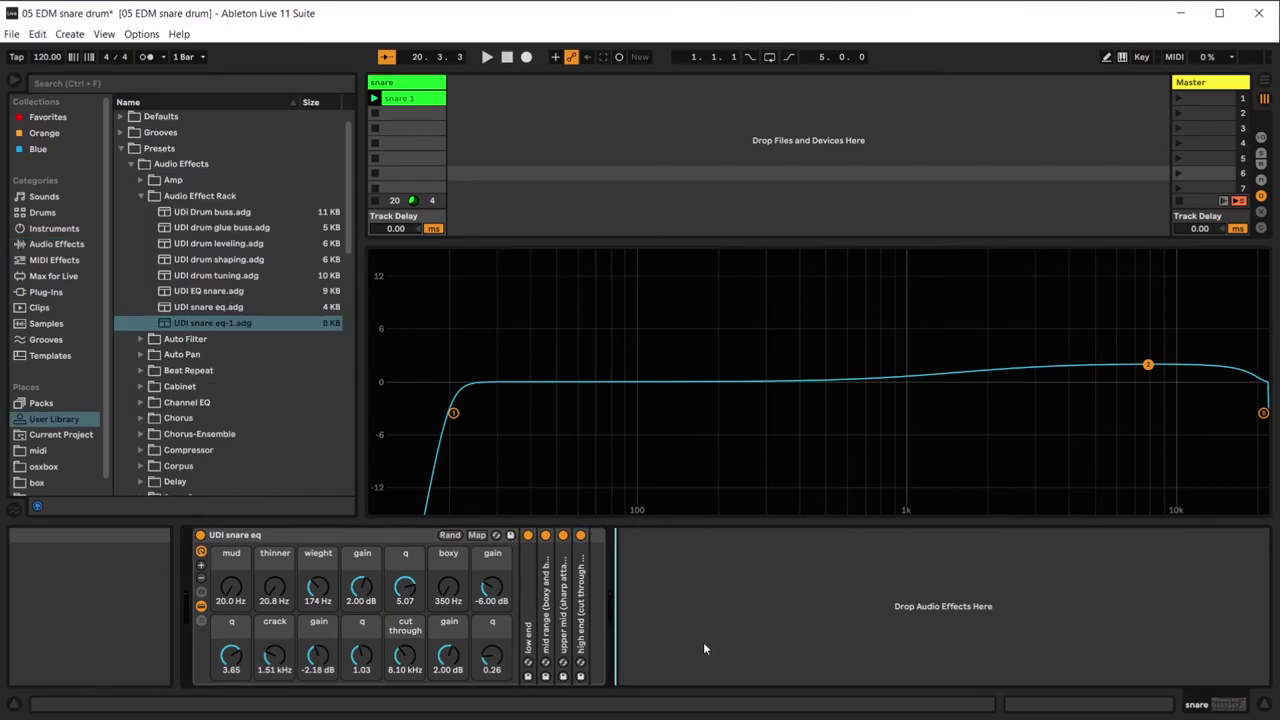